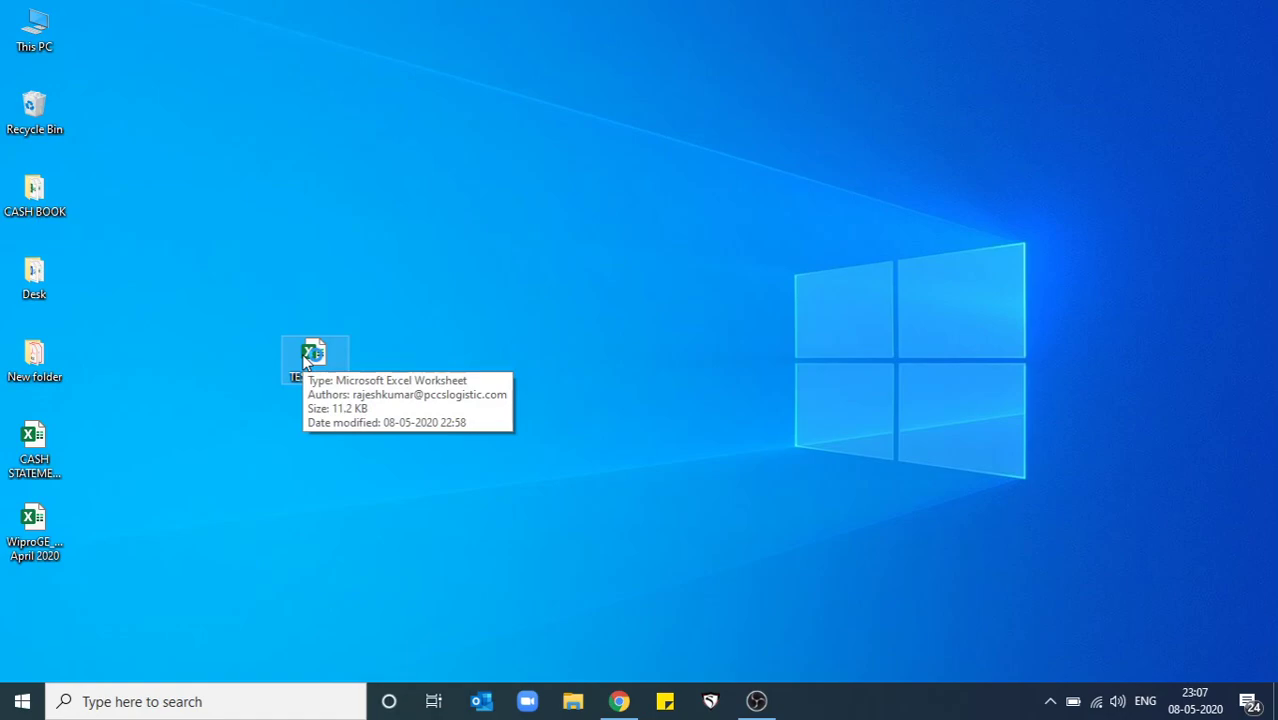
Open the TEST_Excel workbook from the desktop and go to the Sl# header in cell C4.
{"action": "double_click", "coordinate": [312, 355]}
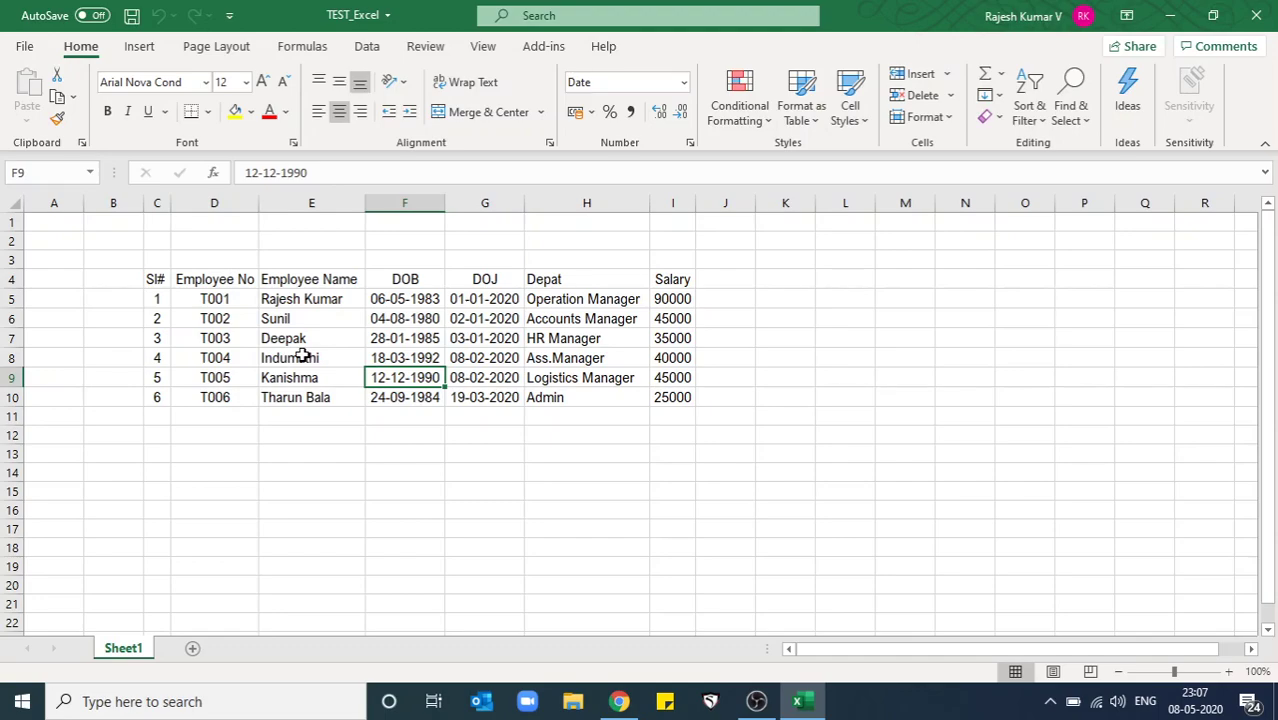
{"action": "key", "text": "Up"}
{"action": "key", "text": "Up"}
{"action": "key", "text": "Up"}
{"action": "key", "text": "Up"}
{"action": "key", "text": "Left"}
{"action": "key", "text": "Left"}
{"action": "key", "text": "Left"}
{"action": "key", "text": "Up"}
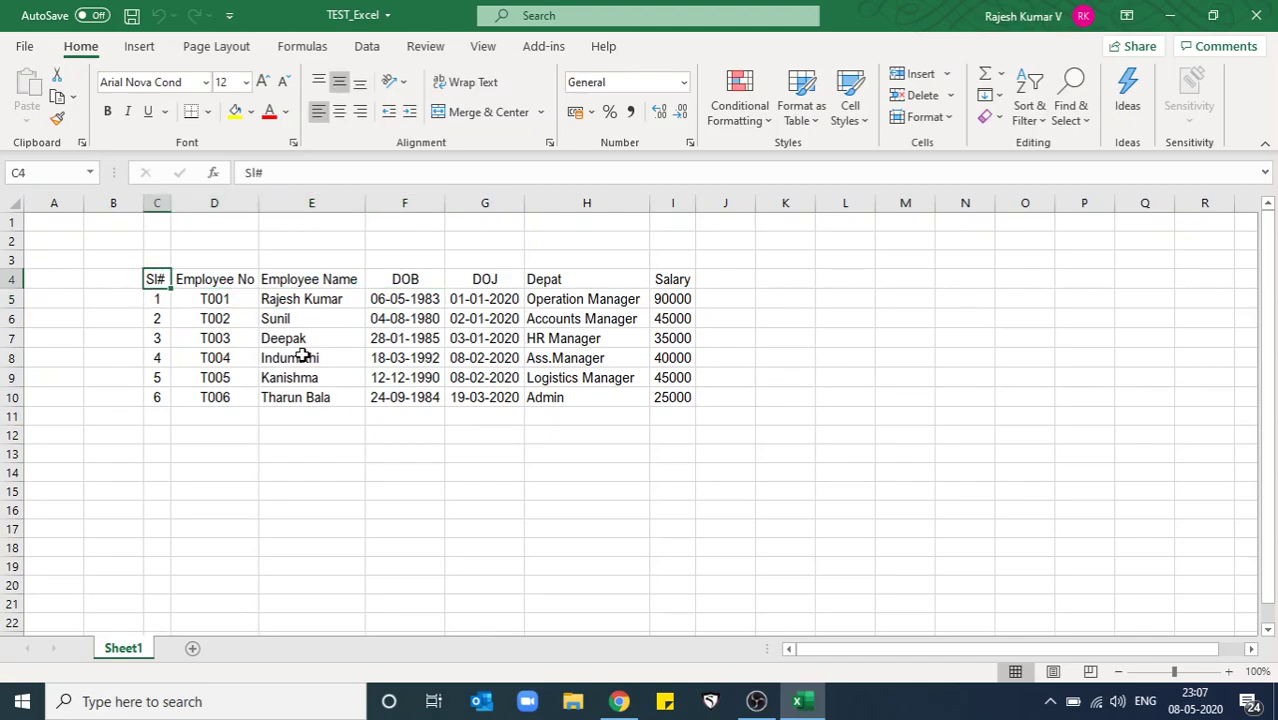
Select the whole employee table from C4 to I10, headers included.
{"action": "key", "text": "shift+Down"}
{"action": "key", "text": "shift+Down"}
{"action": "key", "text": "shift+Down"}
{"action": "key", "text": "shift+Down"}
{"action": "key", "text": "shift+Down"}
{"action": "key", "text": "shift+Right"}
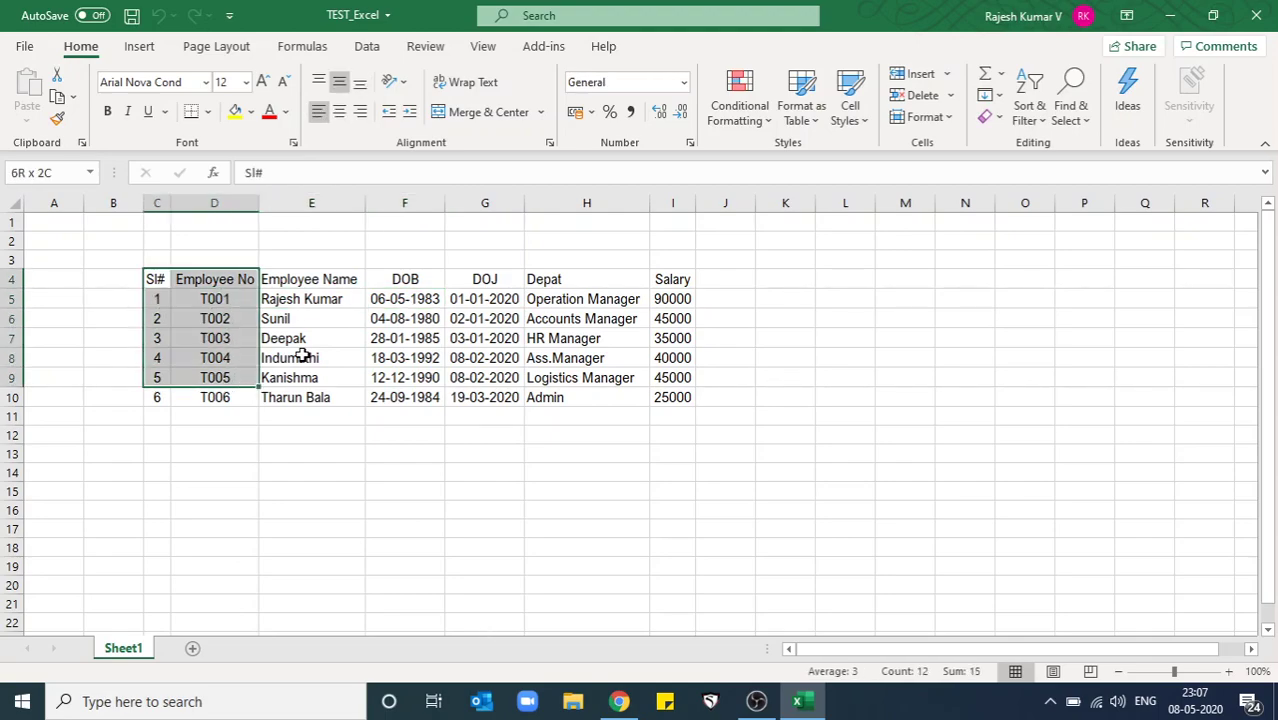
{"action": "key", "text": "shift+Down"}
{"action": "key", "text": "shift+Right"}
{"action": "key", "text": "shift+Right"}
{"action": "key", "text": "shift+Right"}
{"action": "key", "text": "shift+Right"}
{"action": "key", "text": "shift+Right"}
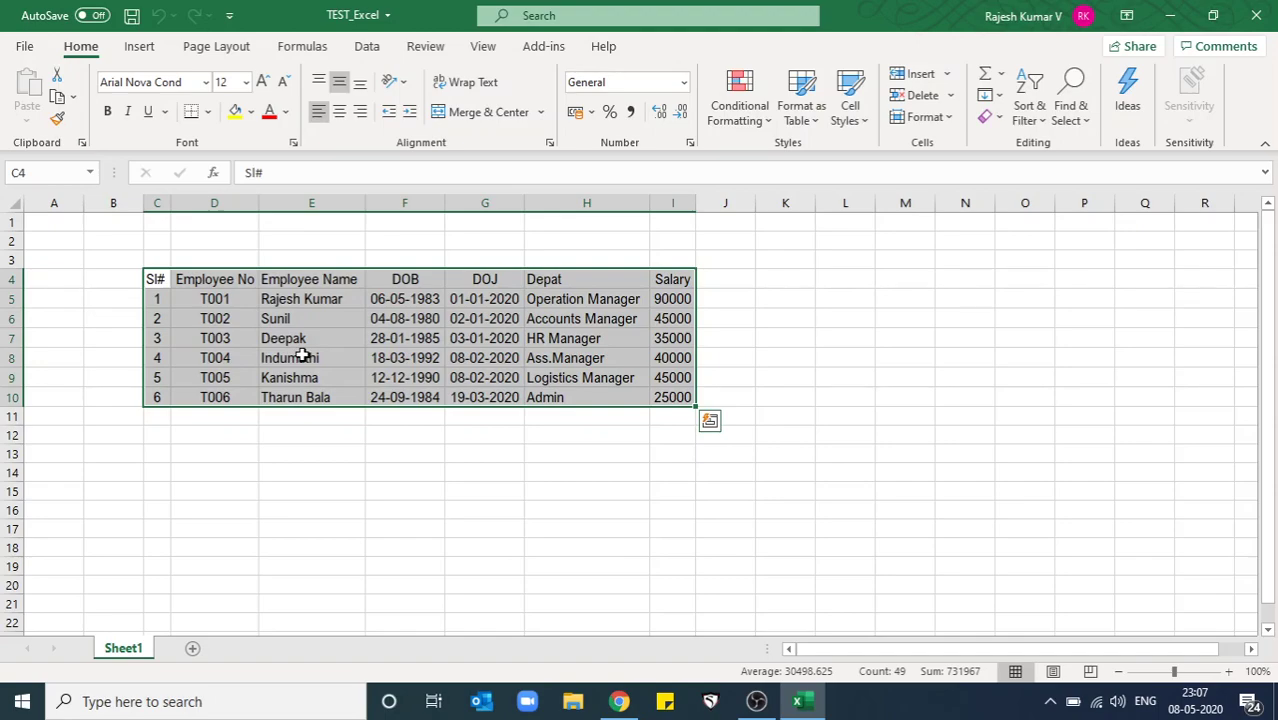
Examine the horizontal alignment of the table's header cells, from Employee No across to Salary in row 4.
{"action": "left_click", "coordinate": [328, 352]}
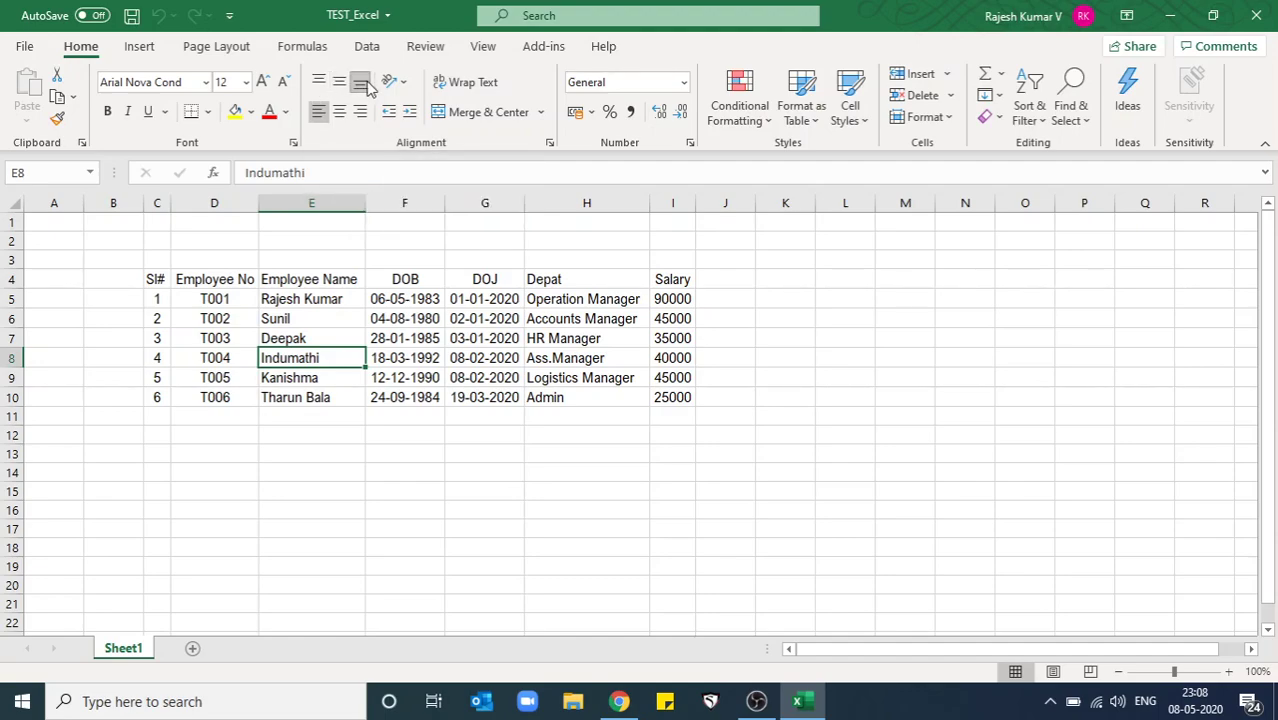
{"action": "left_click", "coordinate": [316, 114]}
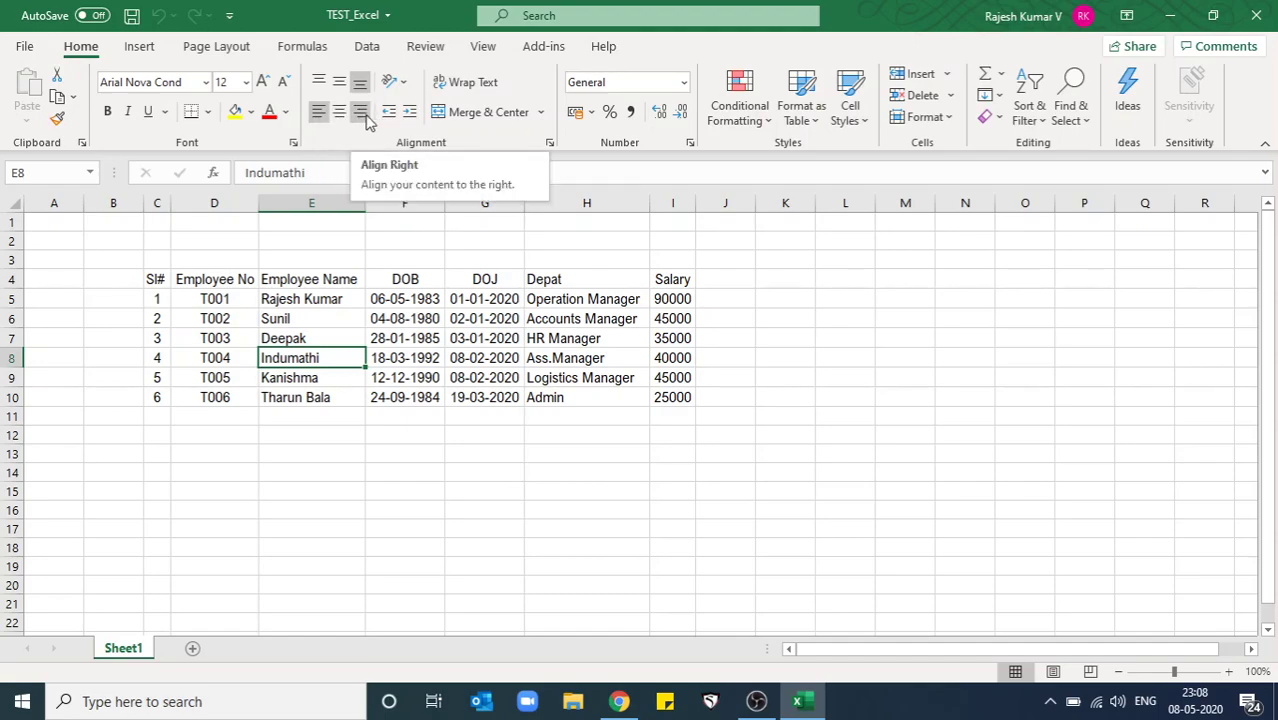
{"action": "left_click", "coordinate": [323, 275]}
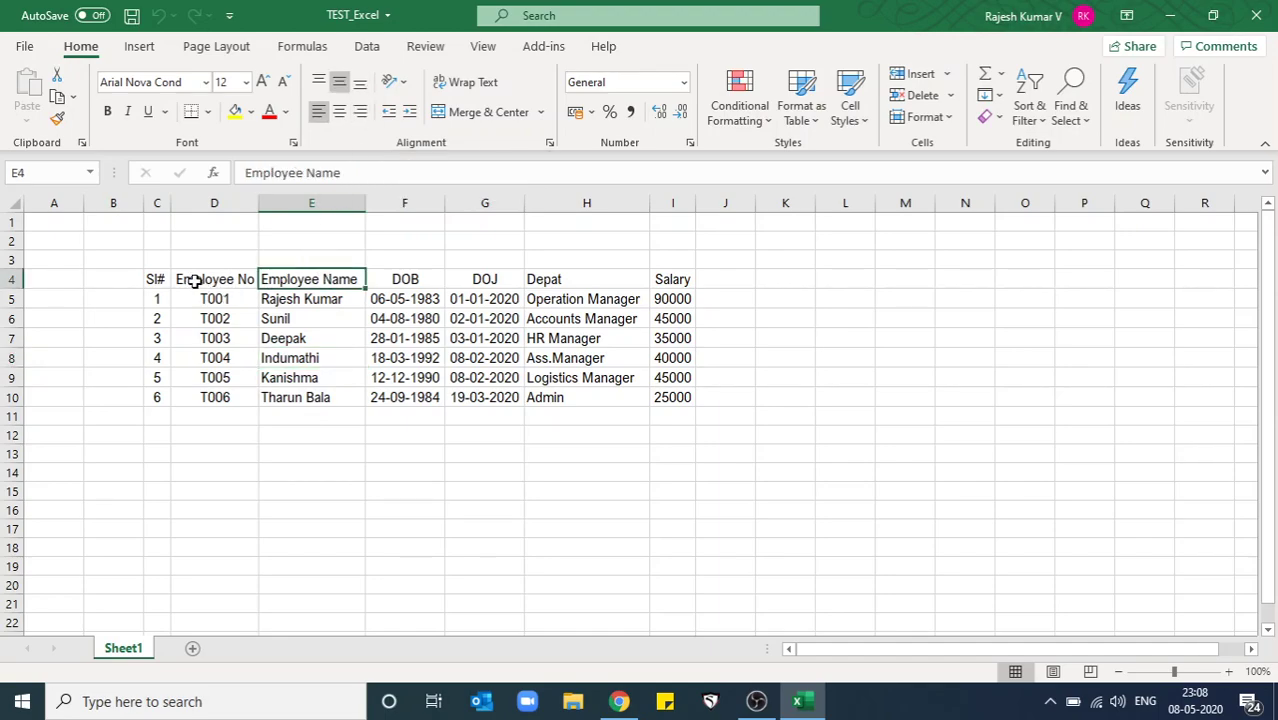
{"action": "left_click_drag", "start_coordinate": [153, 279], "coordinate": [665, 271]}
{"action": "left_click", "coordinate": [626, 279]}
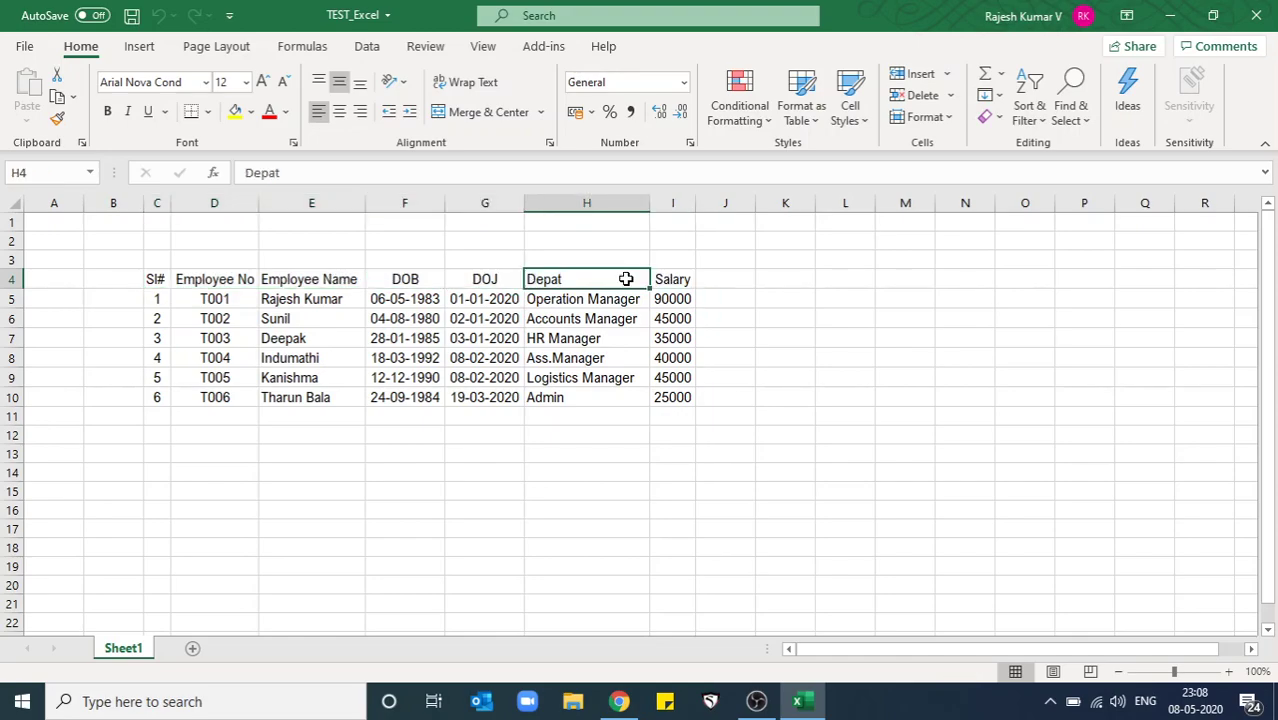
{"action": "left_click", "coordinate": [342, 279]}
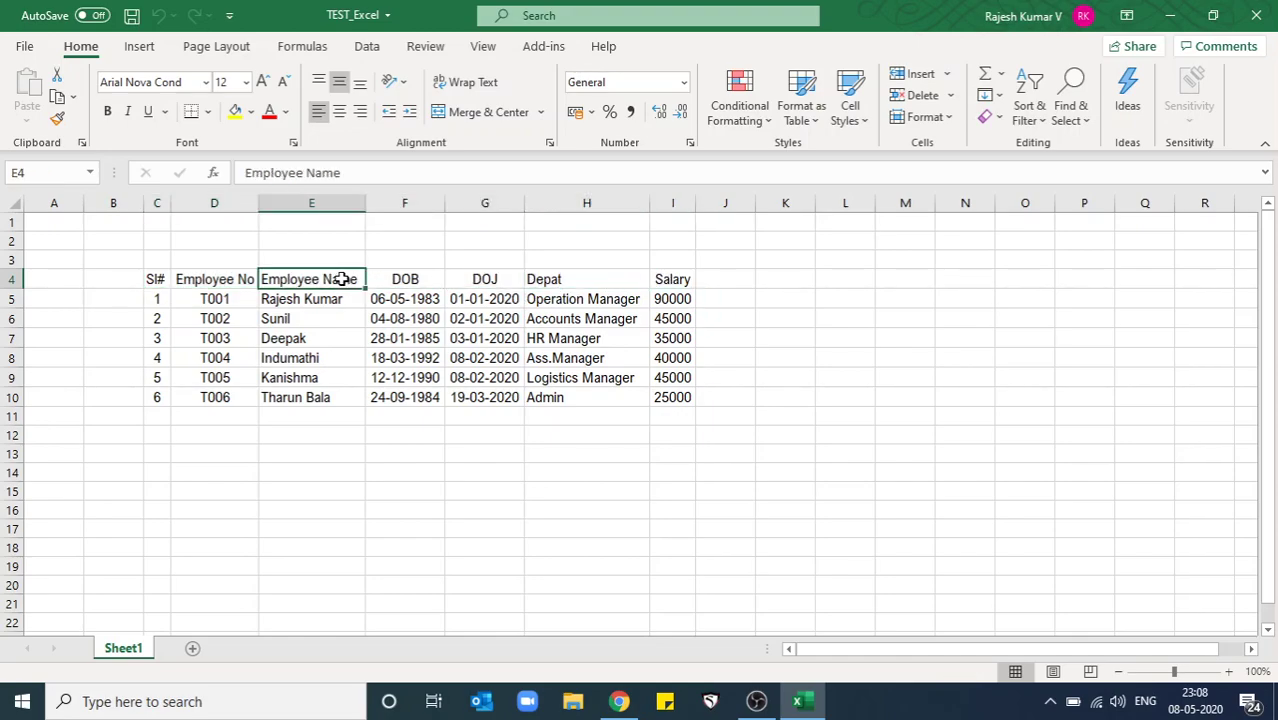
{"action": "left_click", "coordinate": [395, 280]}
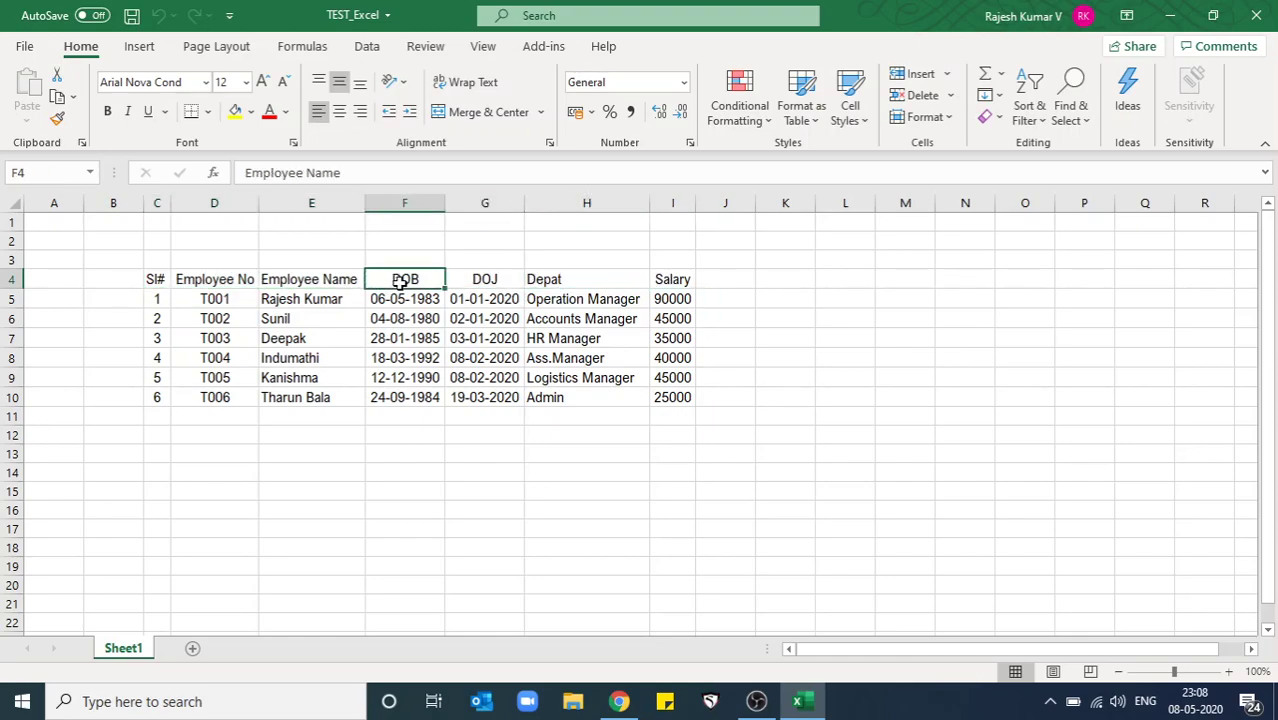
{"action": "left_click", "coordinate": [211, 279]}
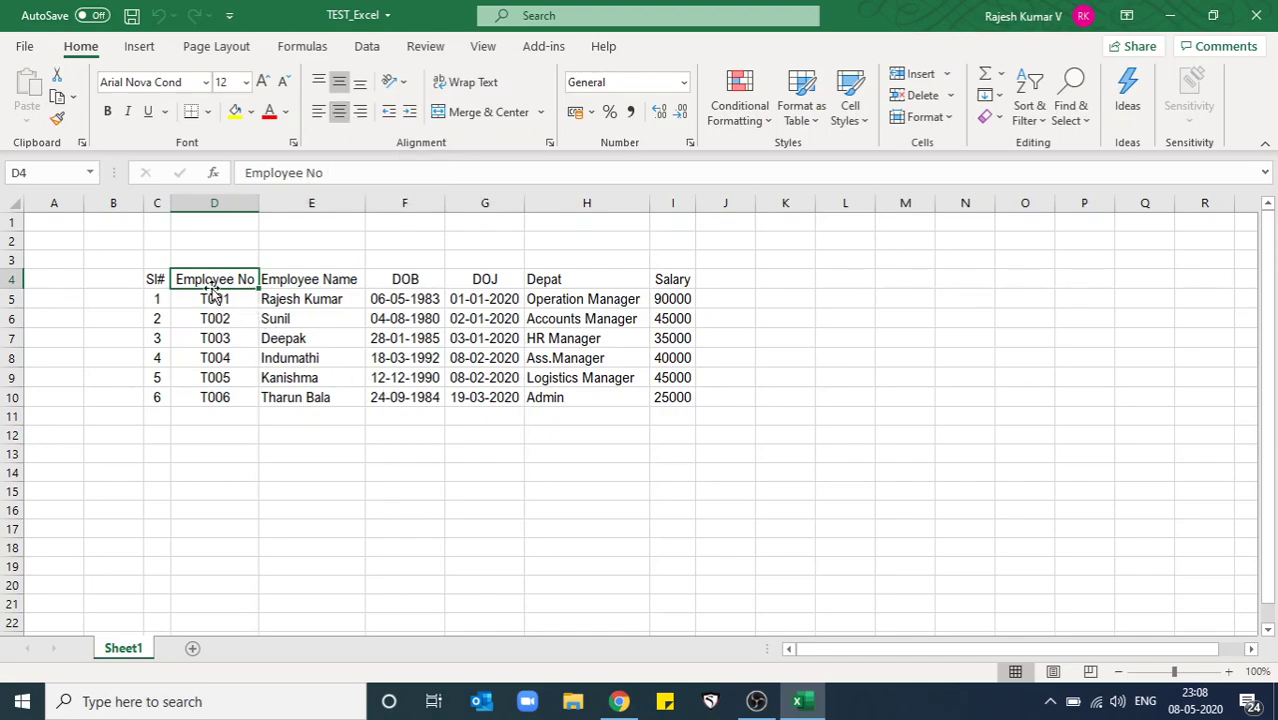
{"action": "left_click", "coordinate": [283, 282]}
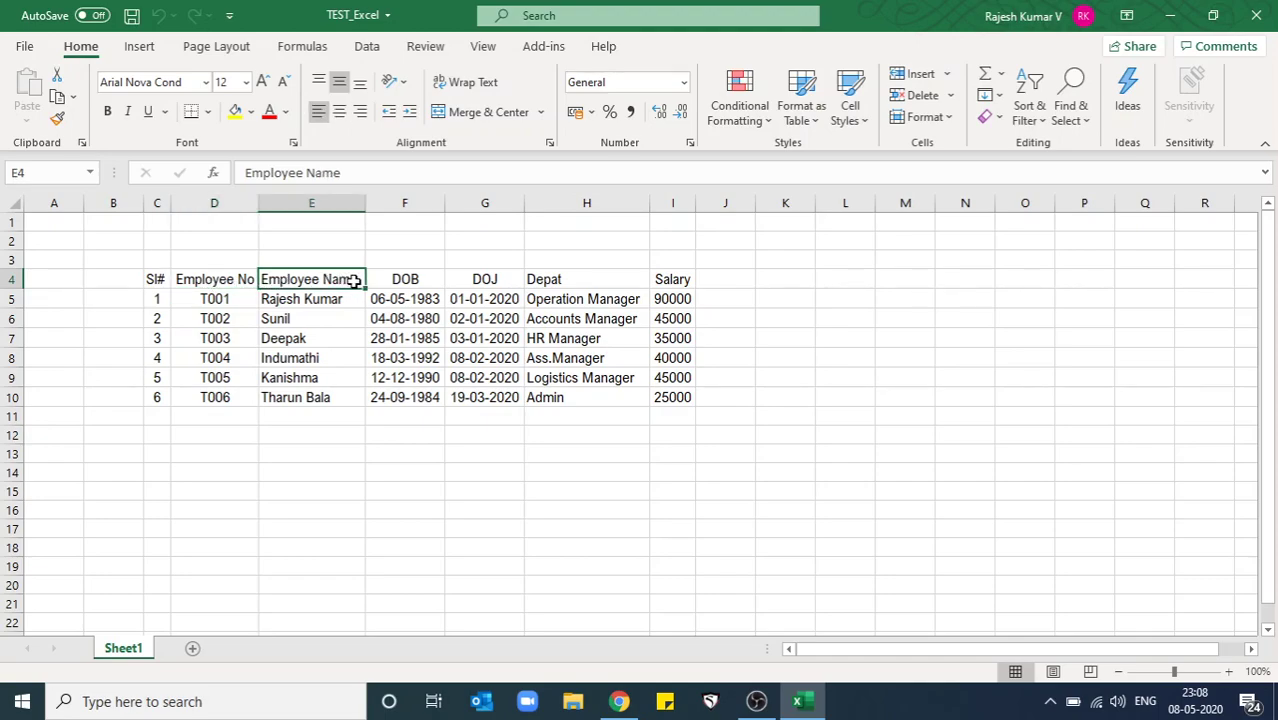
{"action": "left_click", "coordinate": [410, 282]}
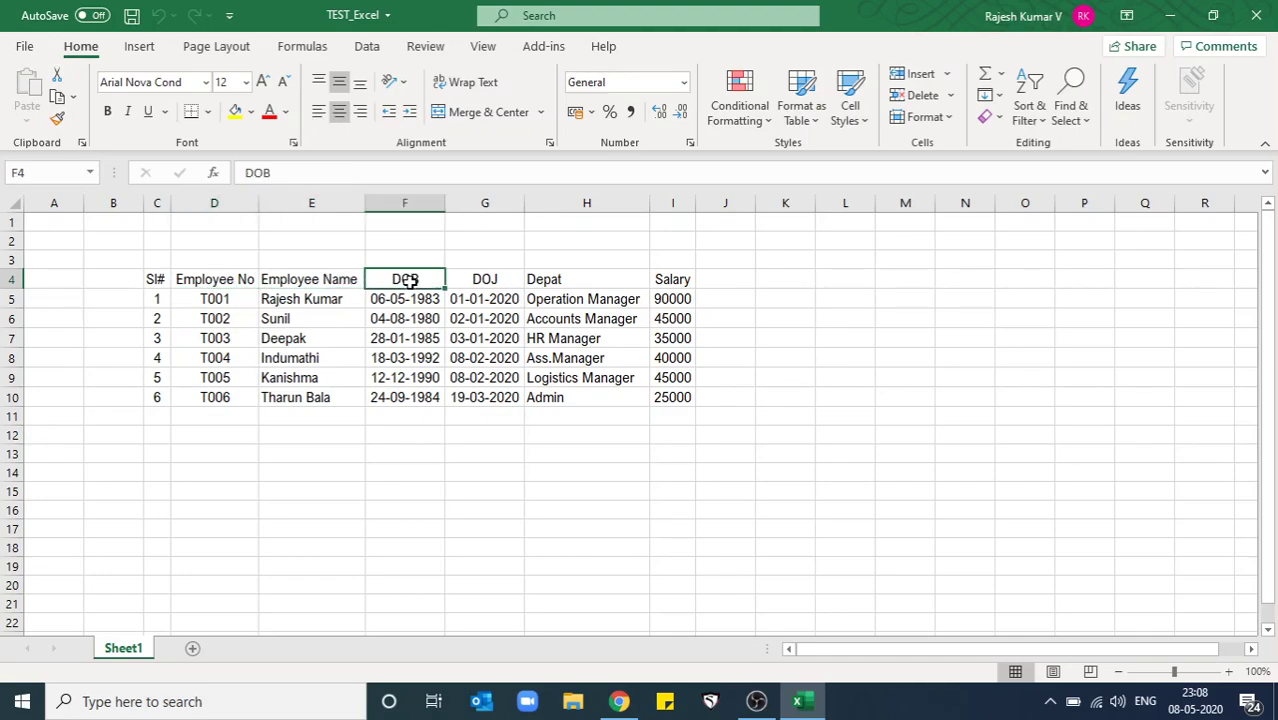
{"action": "left_click", "coordinate": [484, 282]}
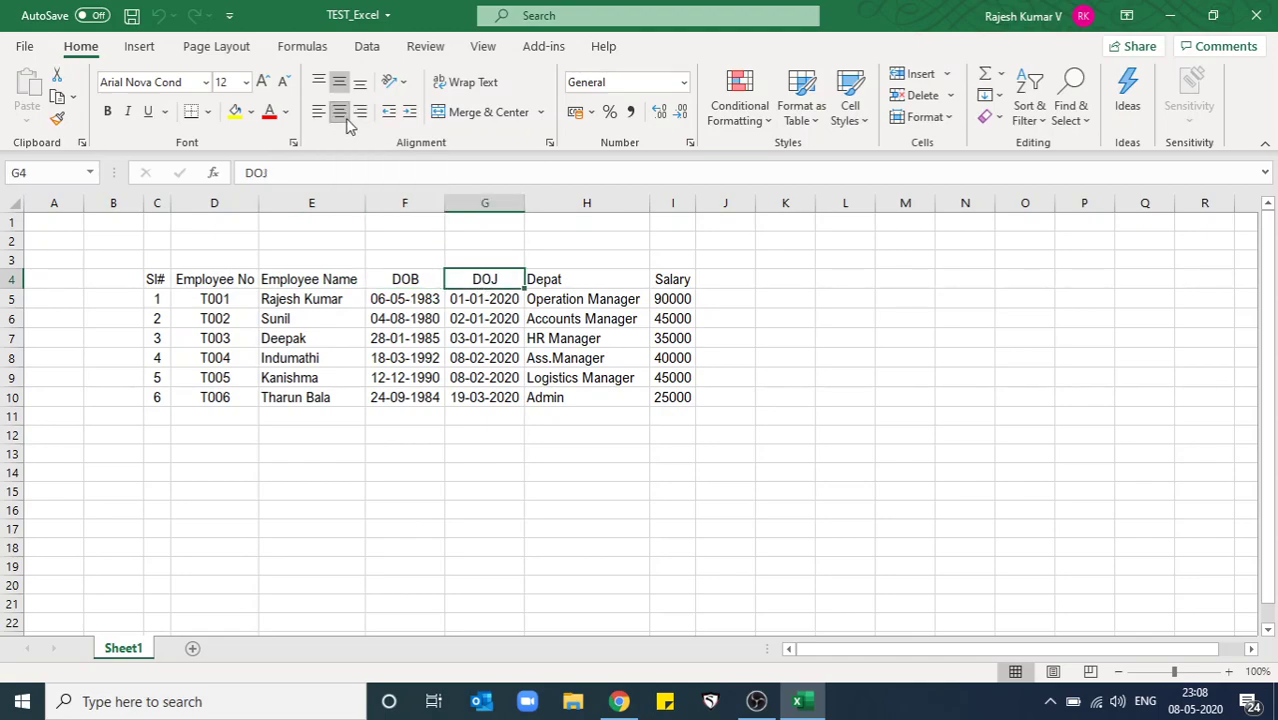
{"action": "left_click", "coordinate": [571, 276]}
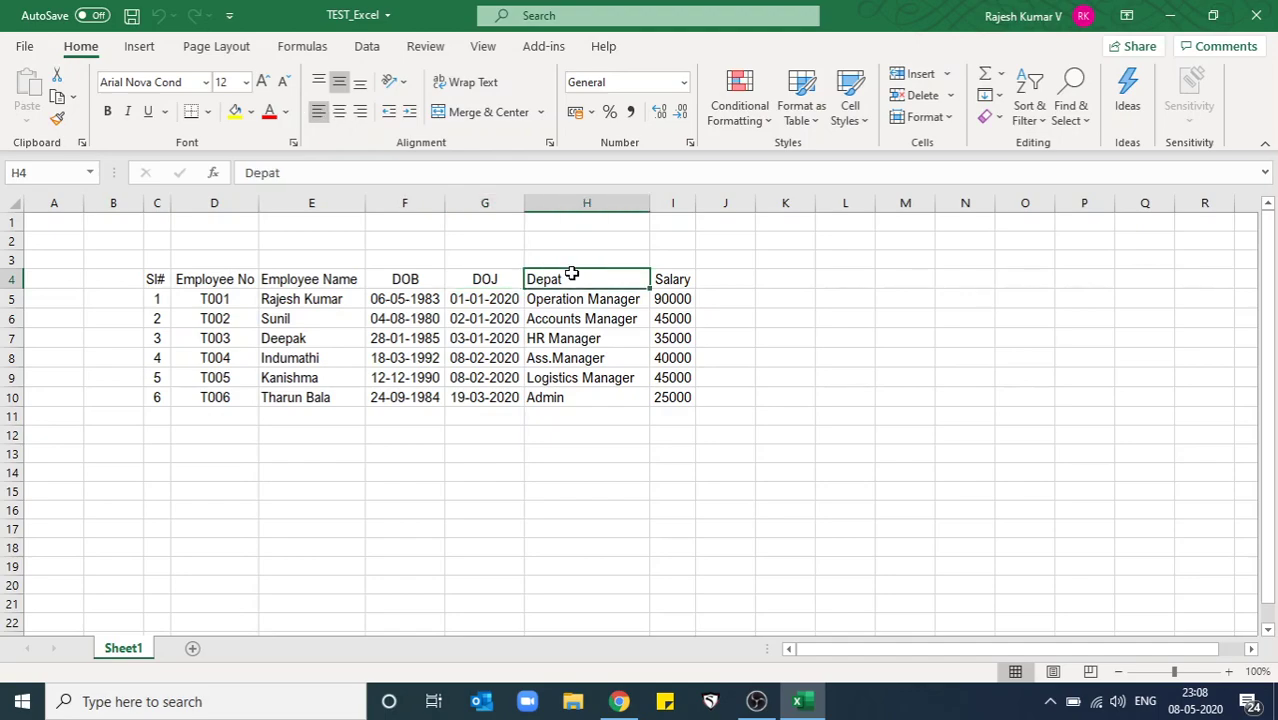
{"action": "left_click", "coordinate": [667, 287]}
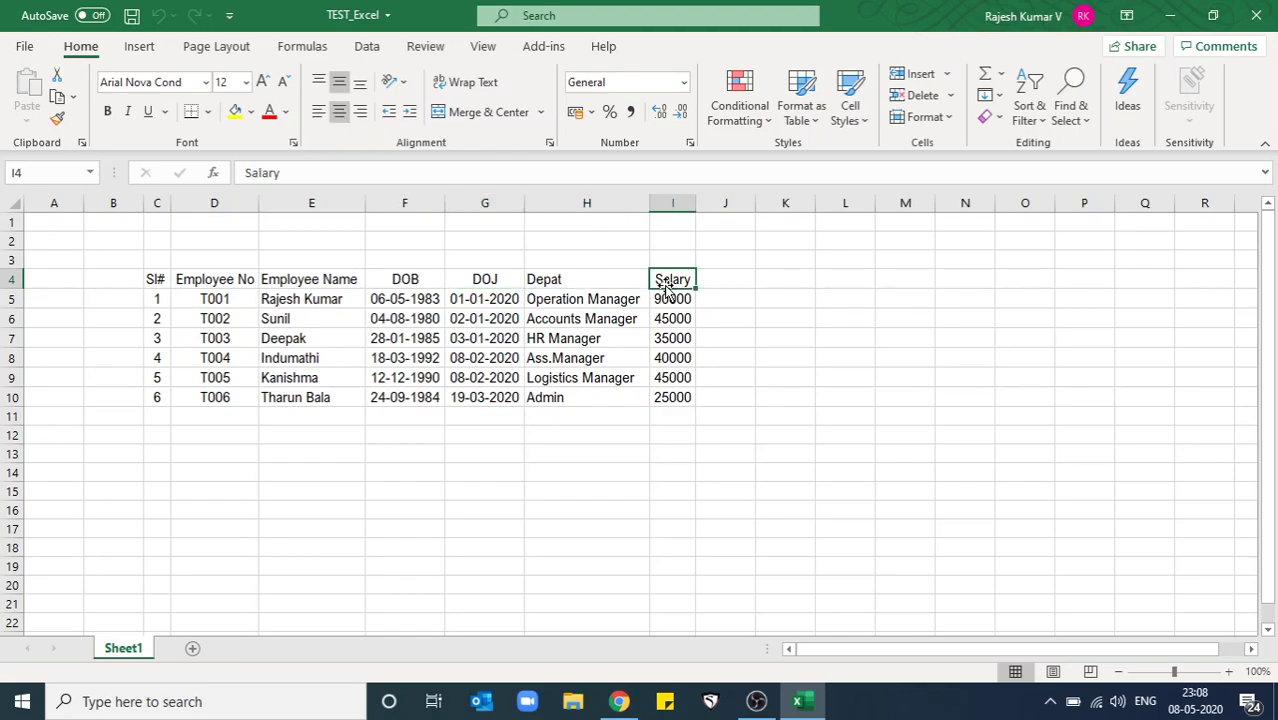
Center the header cells C4:I4 horizontally and give them a very light gray fill.
{"action": "left_click_drag", "start_coordinate": [160, 280], "coordinate": [657, 281]}
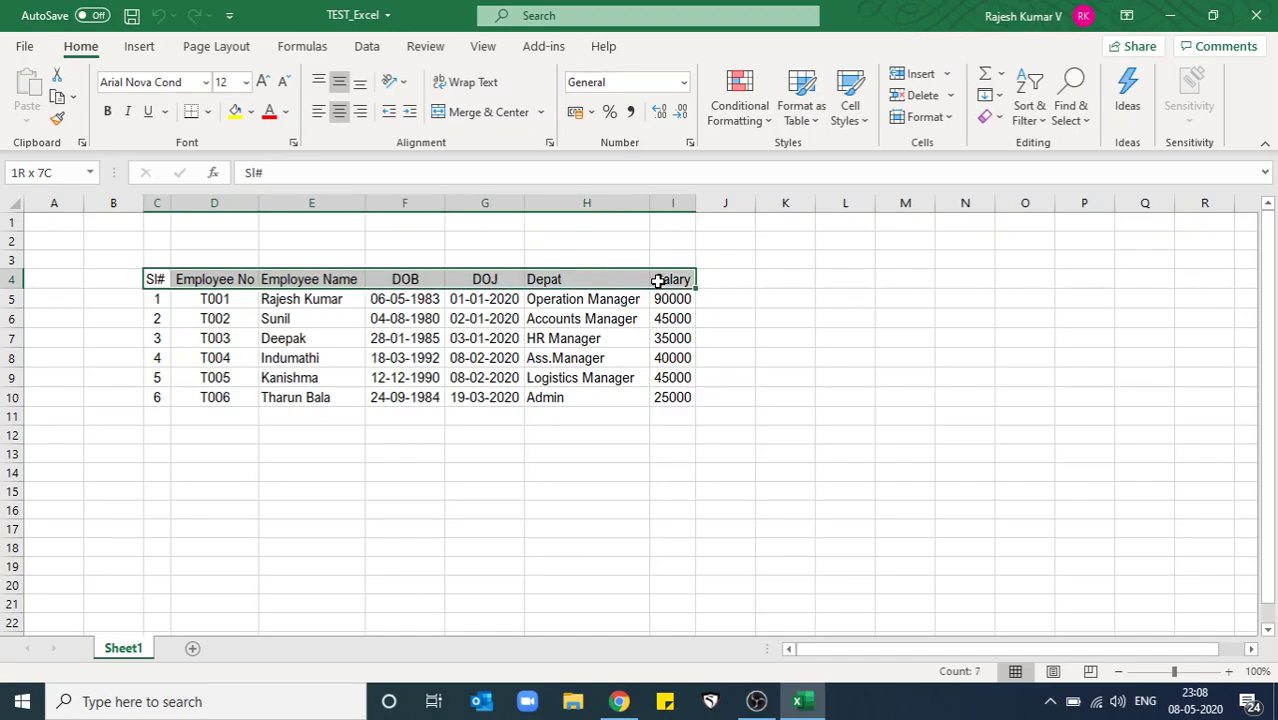
{"action": "left_click", "coordinate": [340, 113]}
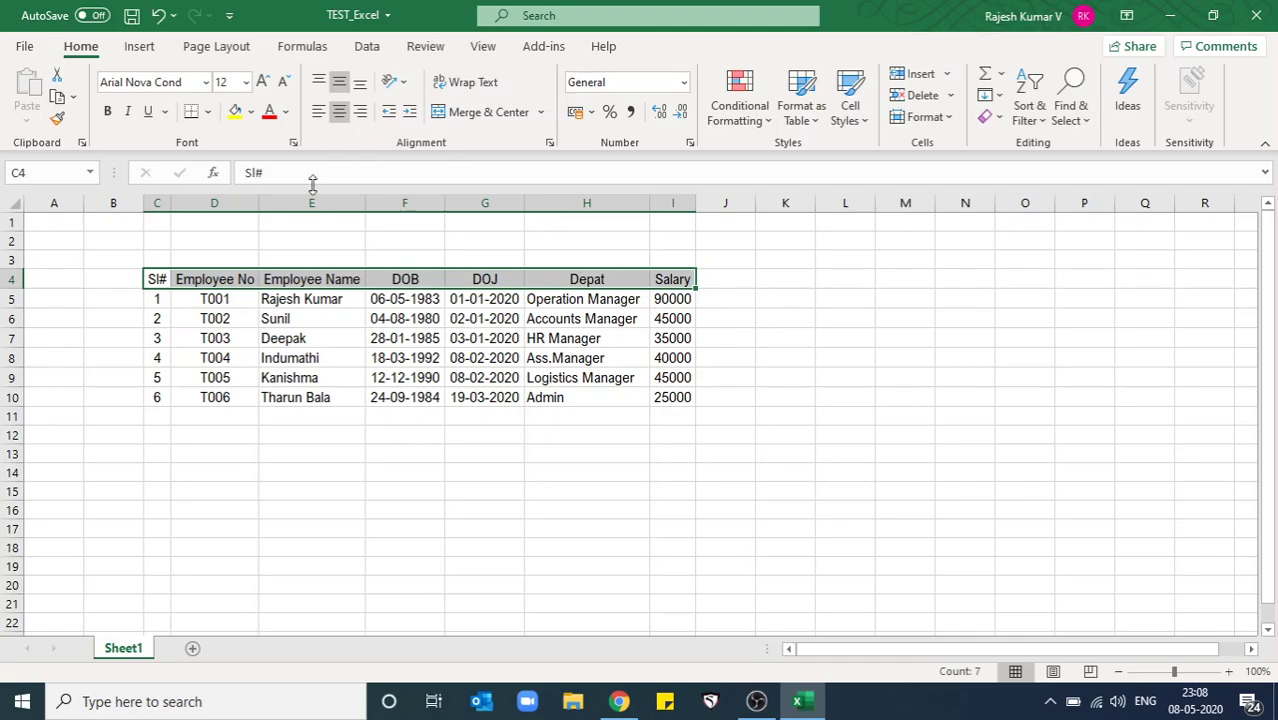
{"action": "left_click", "coordinate": [252, 113]}
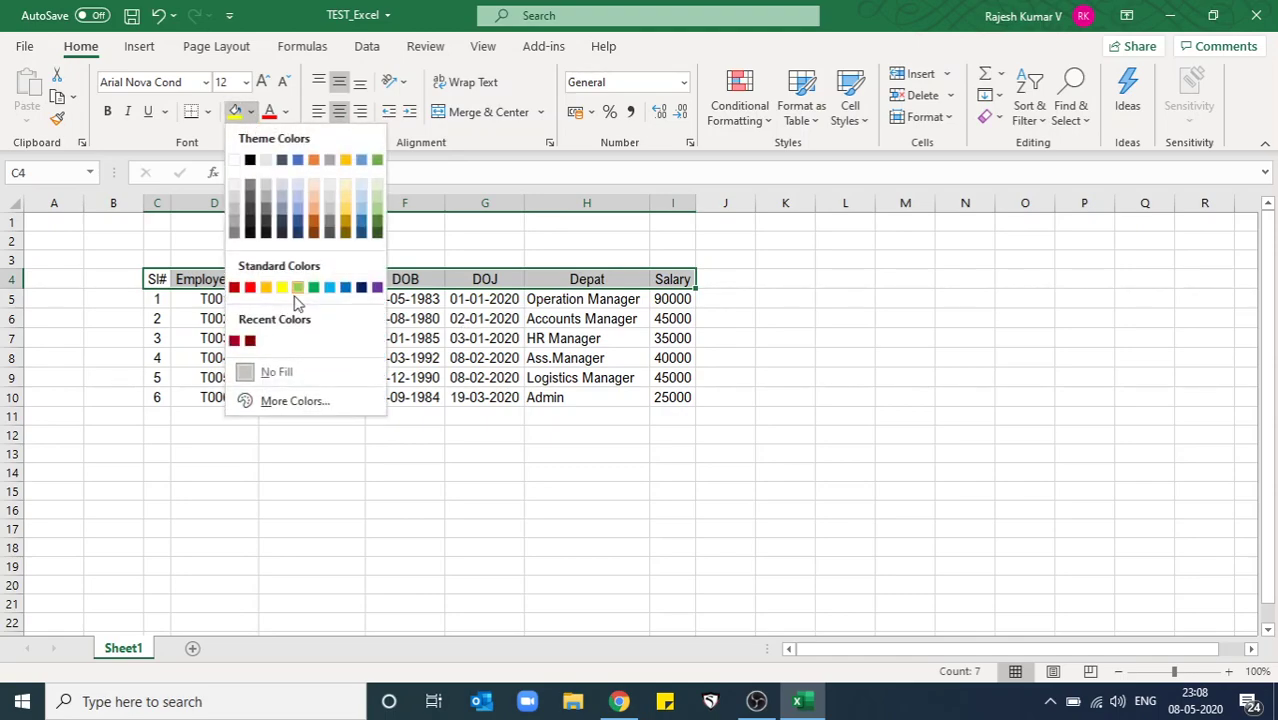
{"action": "left_click", "coordinate": [237, 191]}
{"action": "left_click", "coordinate": [487, 450]}
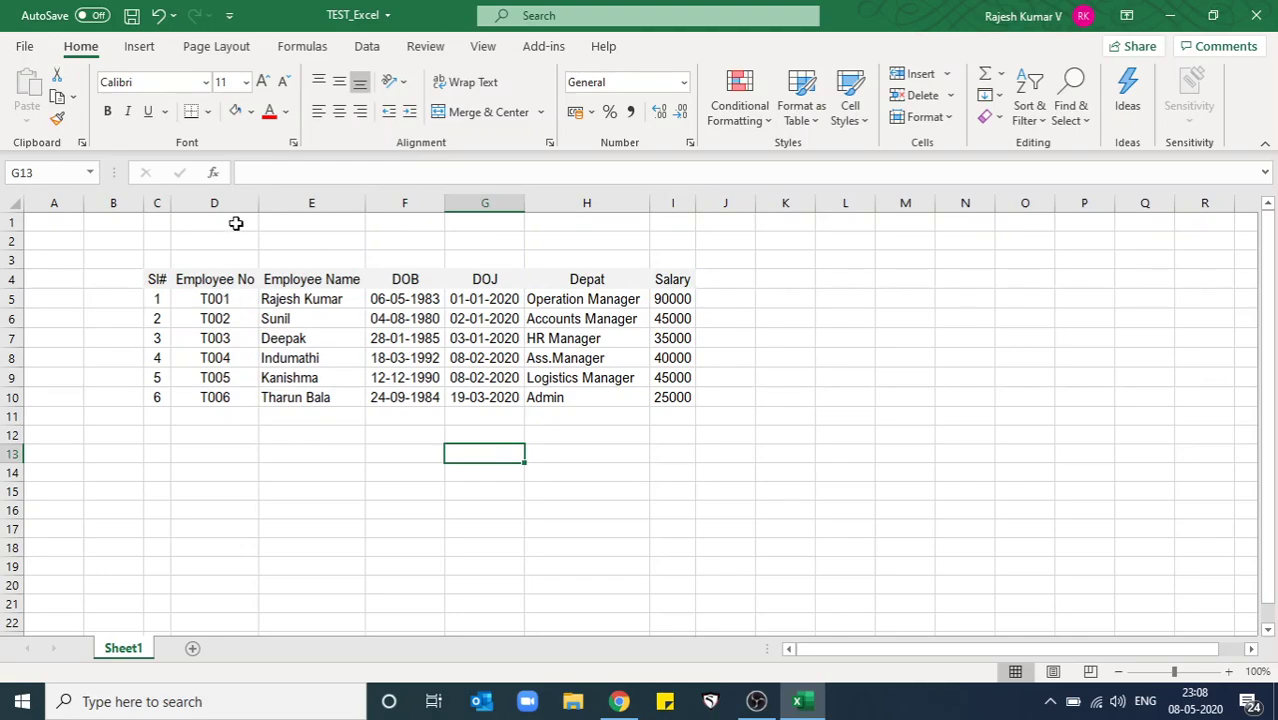
Right-align the employee names in E5:E10 as a trial and restore their left alignment.
{"action": "left_click_drag", "start_coordinate": [300, 296], "coordinate": [337, 399]}
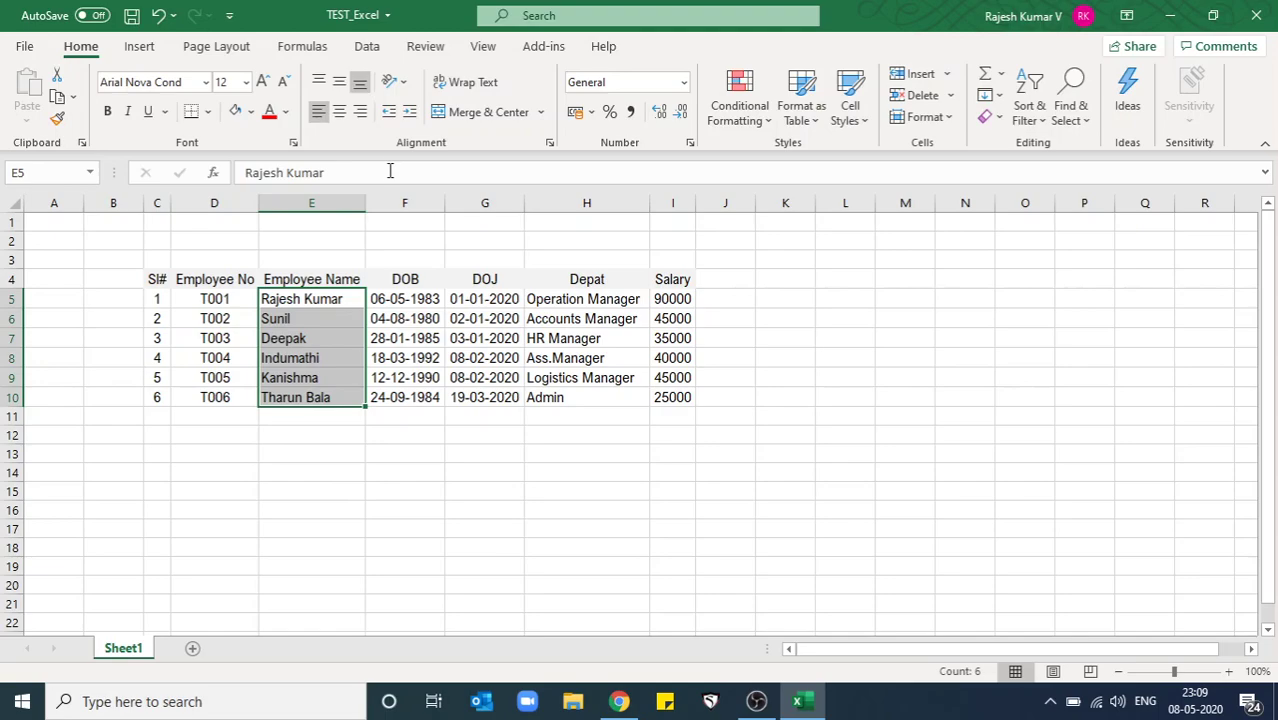
{"action": "left_click", "coordinate": [361, 112]}
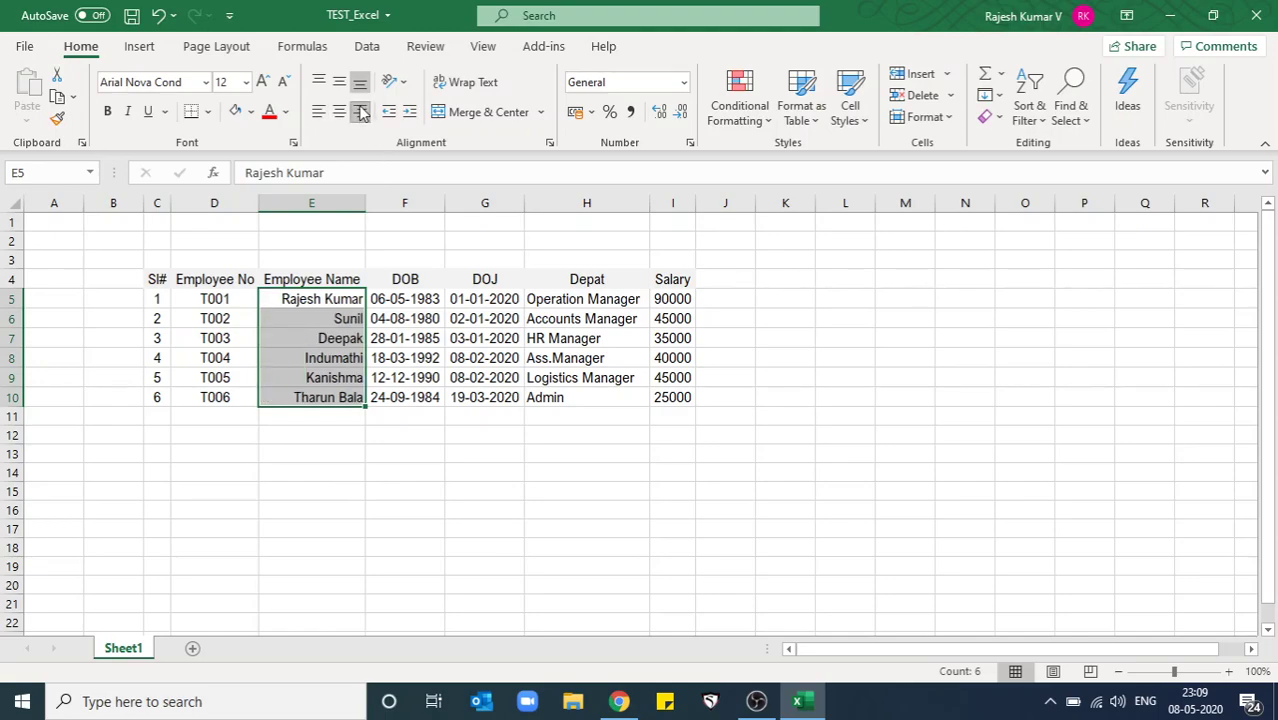
{"action": "left_click", "coordinate": [318, 115]}
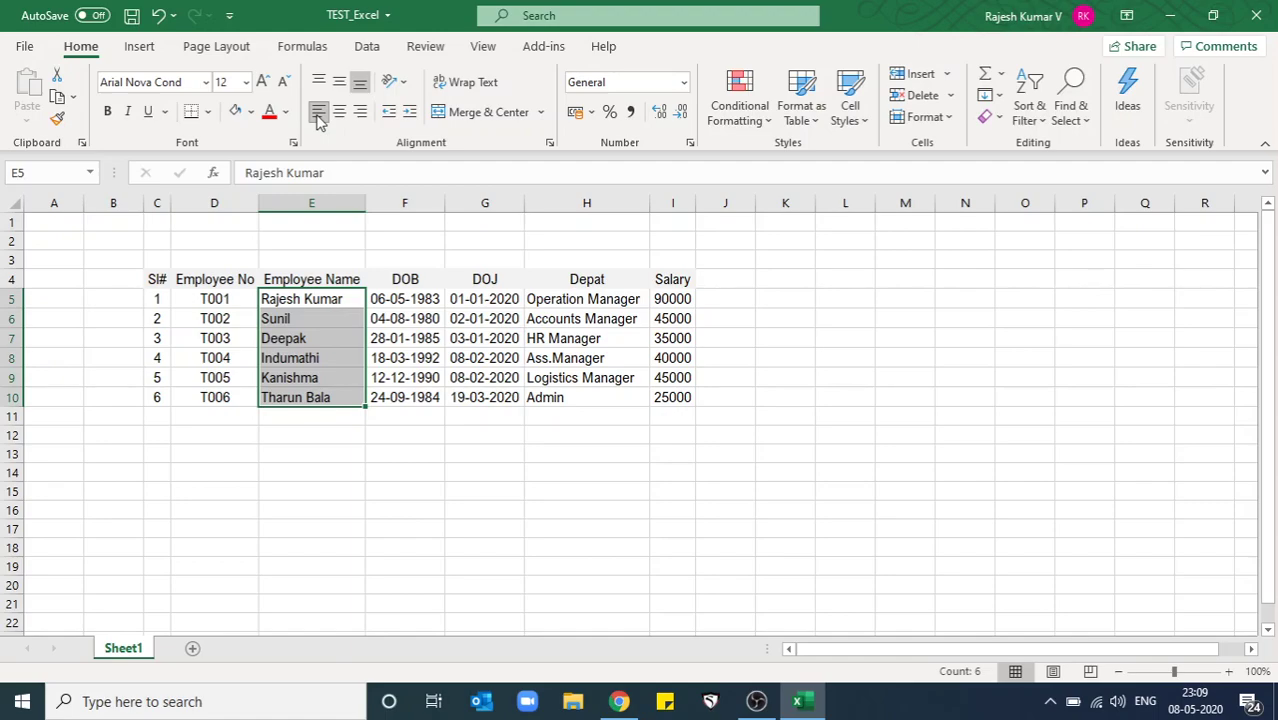
Widen the Salary column I to leave extra space around the amounts.
{"action": "left_click", "coordinate": [668, 300]}
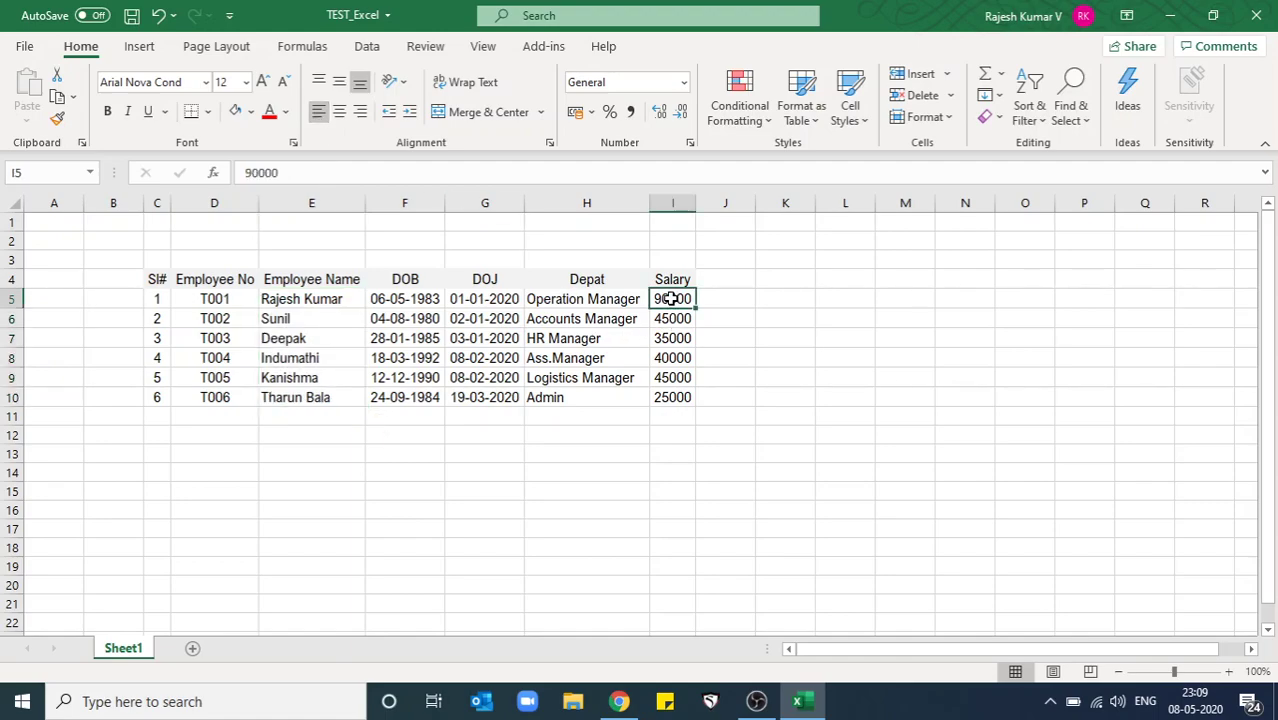
{"action": "left_click_drag", "start_coordinate": [696, 203], "coordinate": [738, 204]}
{"action": "left_click", "coordinate": [717, 203]}
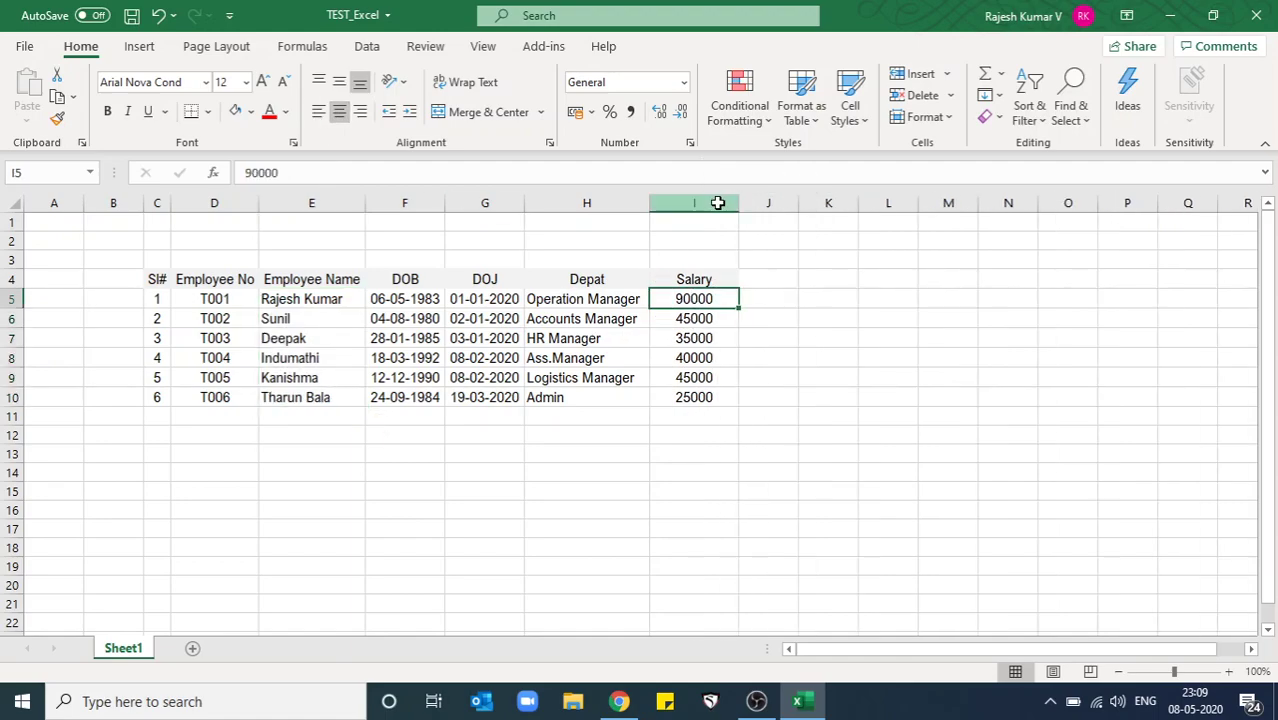
Right-align the salary amounts in I5:I10.
{"action": "left_click", "coordinate": [719, 317]}
{"action": "left_click_drag", "start_coordinate": [702, 294], "coordinate": [691, 400]}
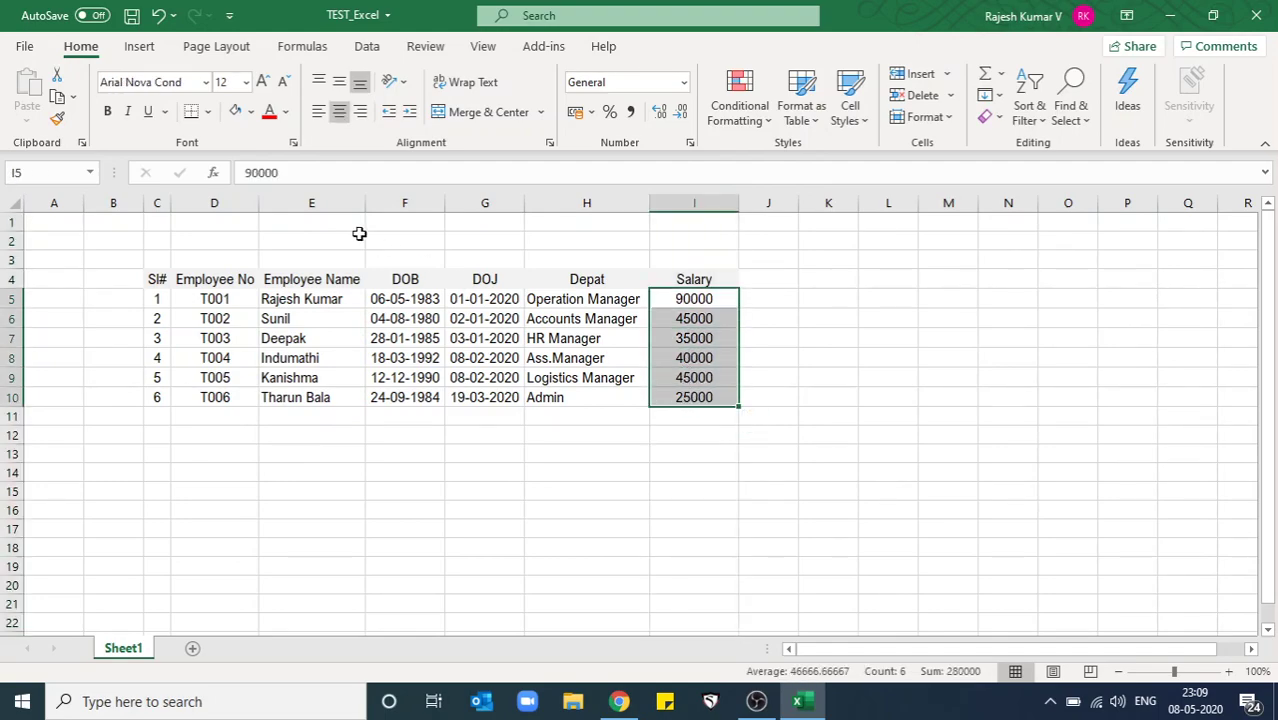
{"action": "left_click", "coordinate": [360, 111]}
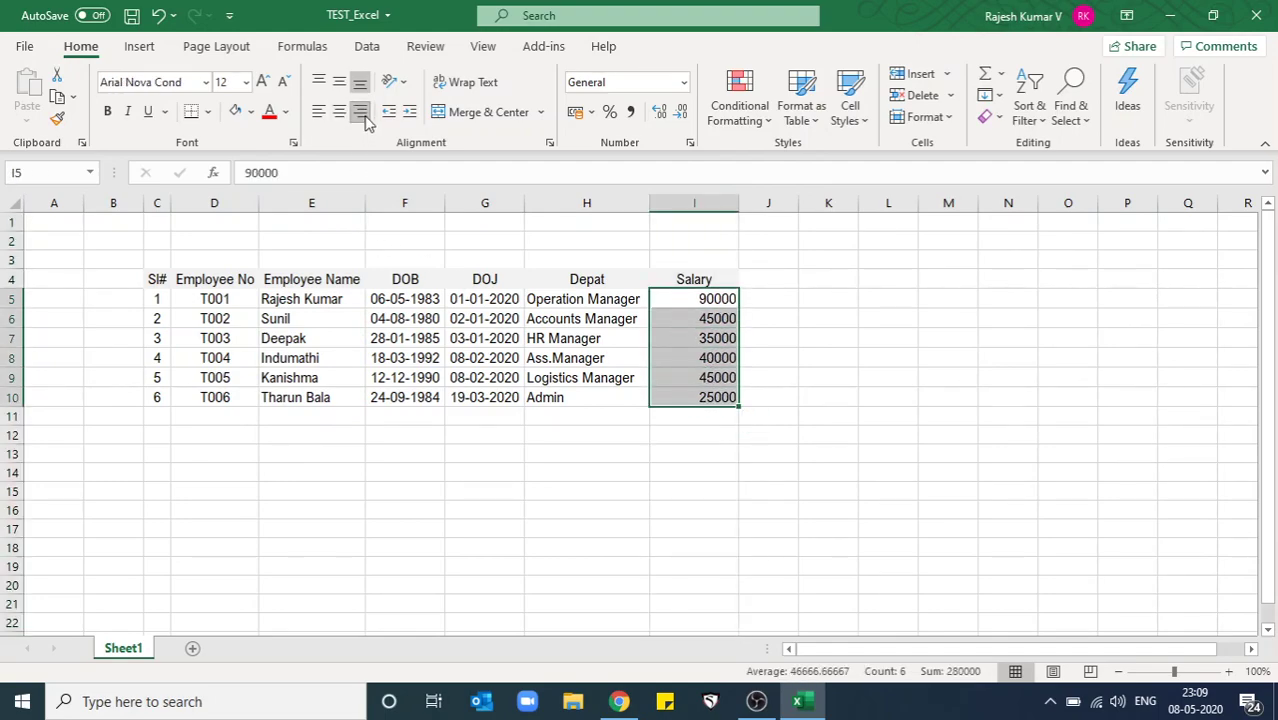
{"action": "left_click", "coordinate": [697, 364]}
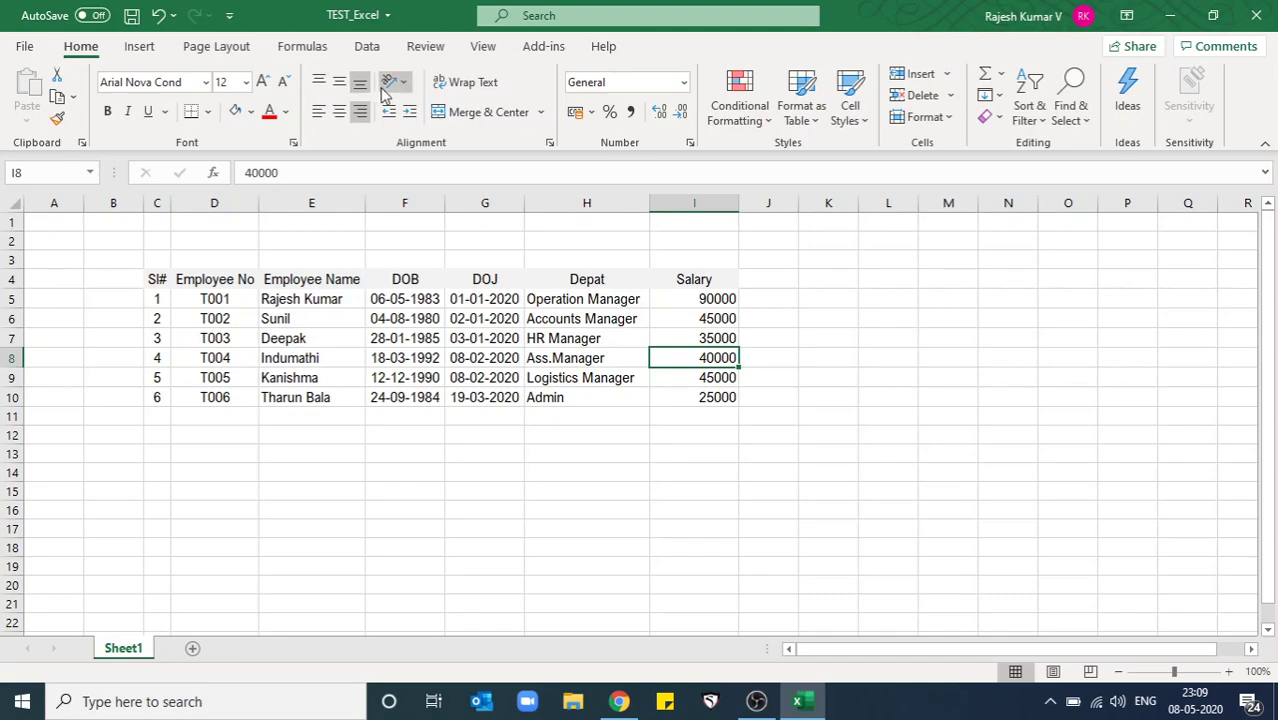
Make row 5 taller and try top, middle and bottom alignment on the Operation Manager cell H5.
{"action": "left_click_drag", "start_coordinate": [17, 309], "coordinate": [20, 352]}
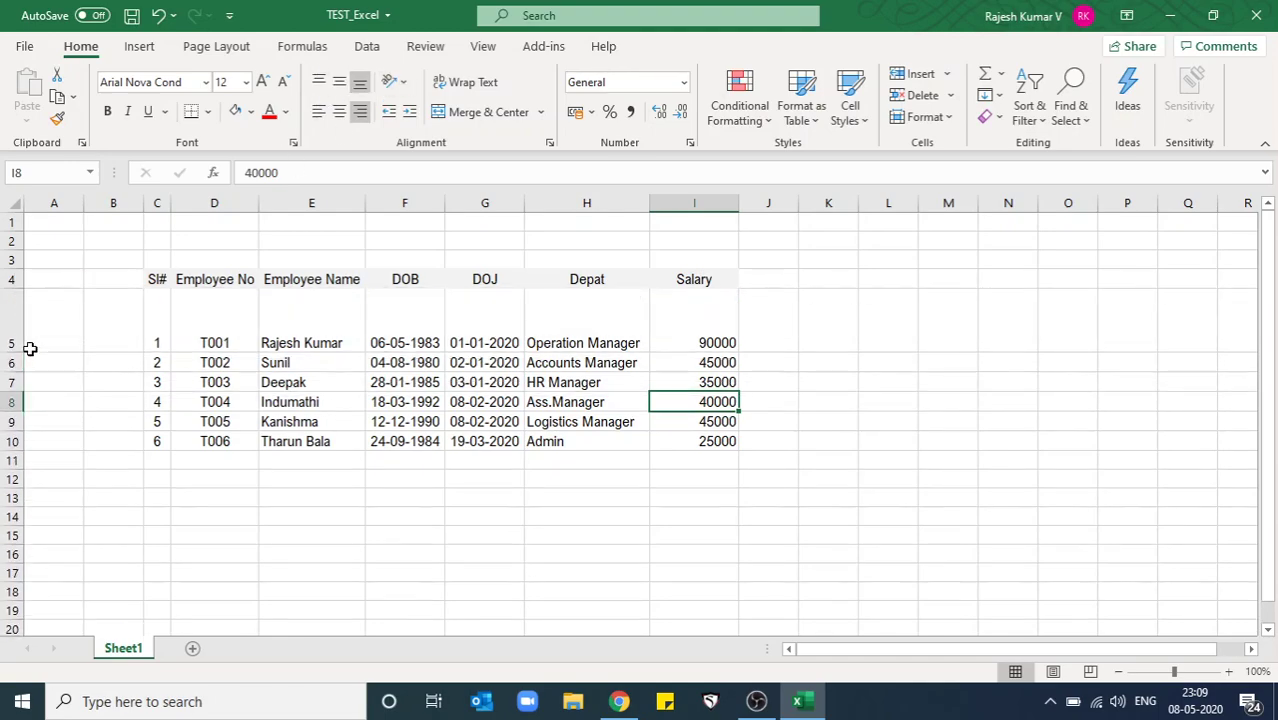
{"action": "left_click", "coordinate": [588, 337]}
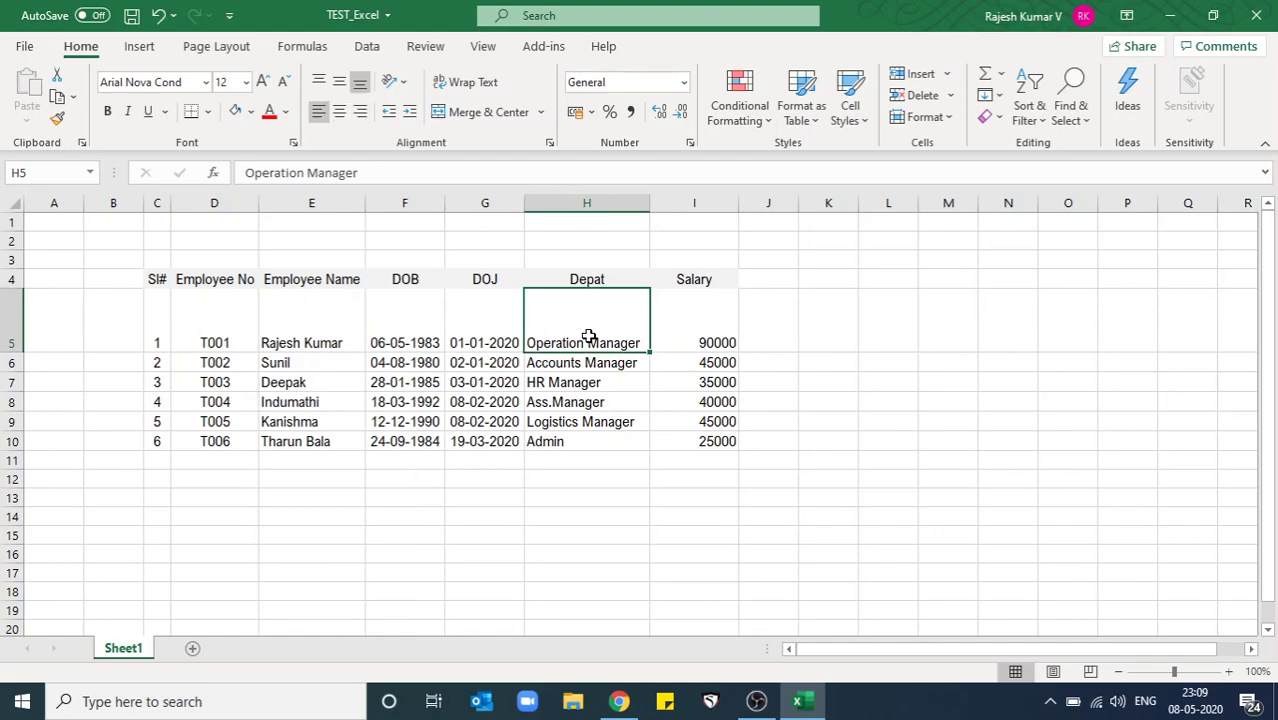
{"action": "left_click", "coordinate": [320, 82]}
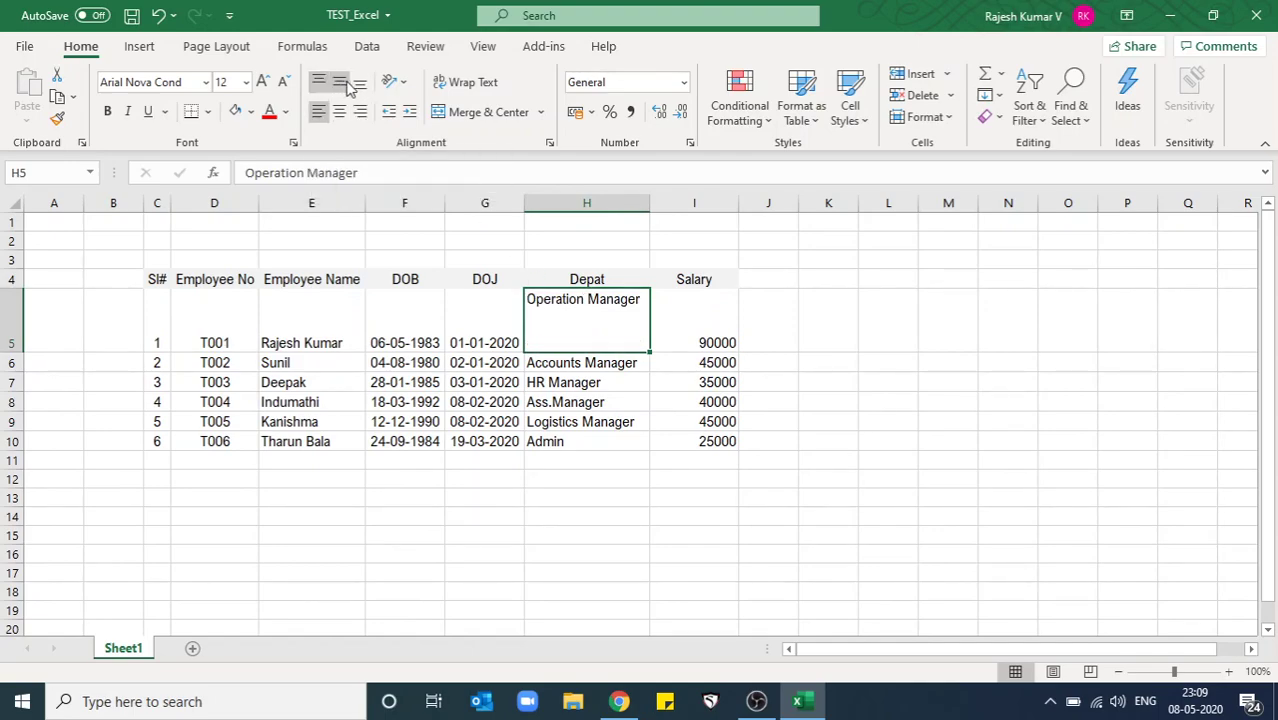
{"action": "left_click", "coordinate": [341, 83]}
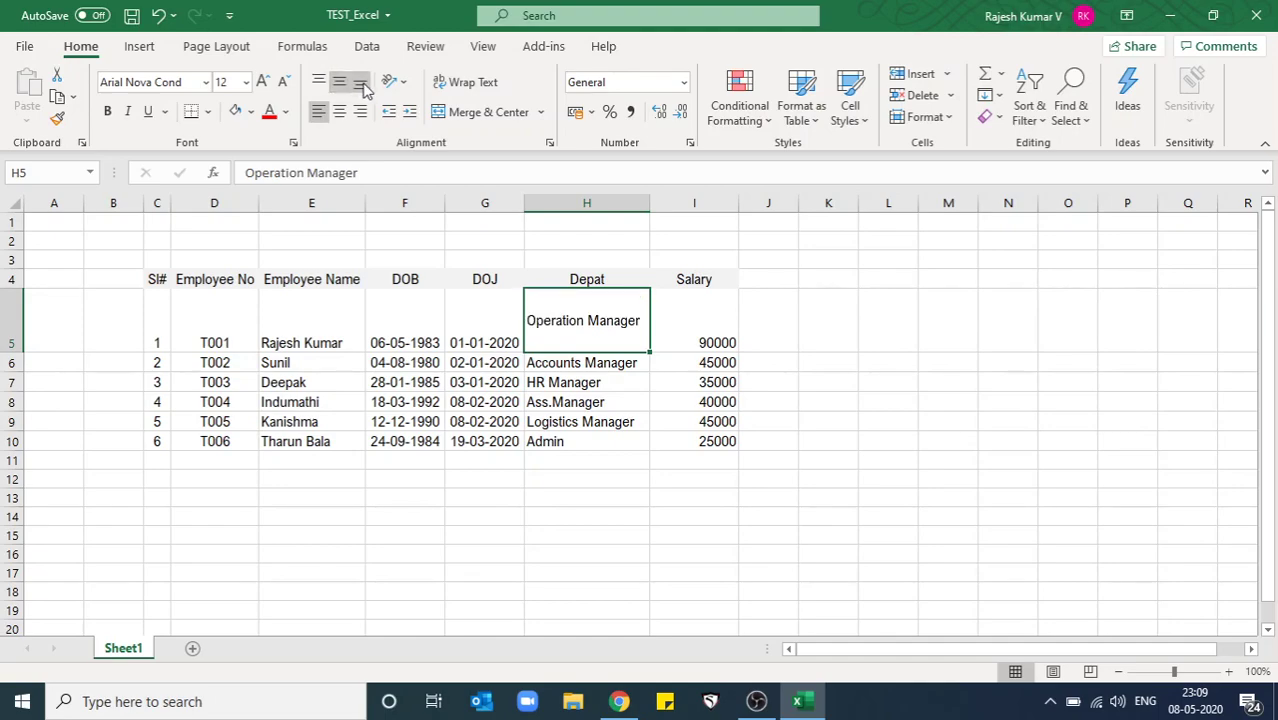
{"action": "left_click", "coordinate": [362, 84]}
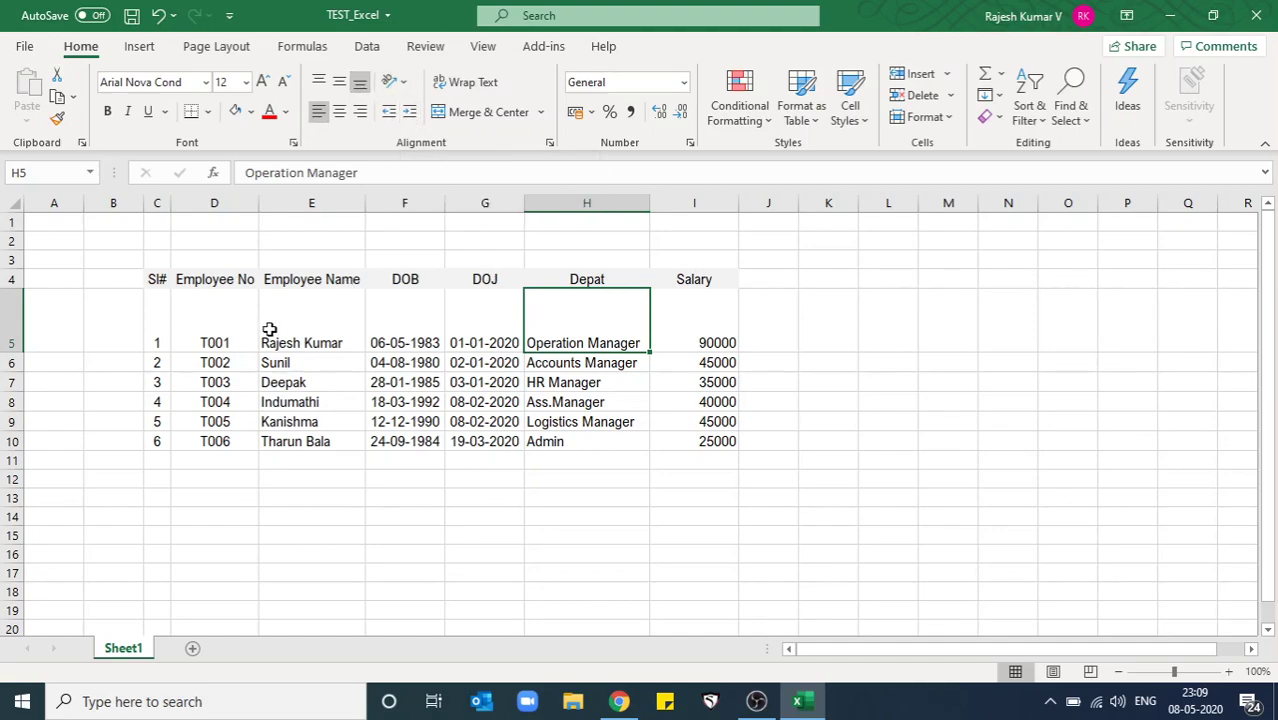
Undo the vertical alignment trials, the taller row 5 and the right alignment of the salaries.
{"action": "key", "text": "ctrl+z"}
{"action": "key", "text": "ctrl+z"}
{"action": "key", "text": "ctrl+z"}
{"action": "key", "text": "ctrl+z"}
{"action": "key", "text": "ctrl+z"}
{"action": "left_click", "coordinate": [362, 377]}
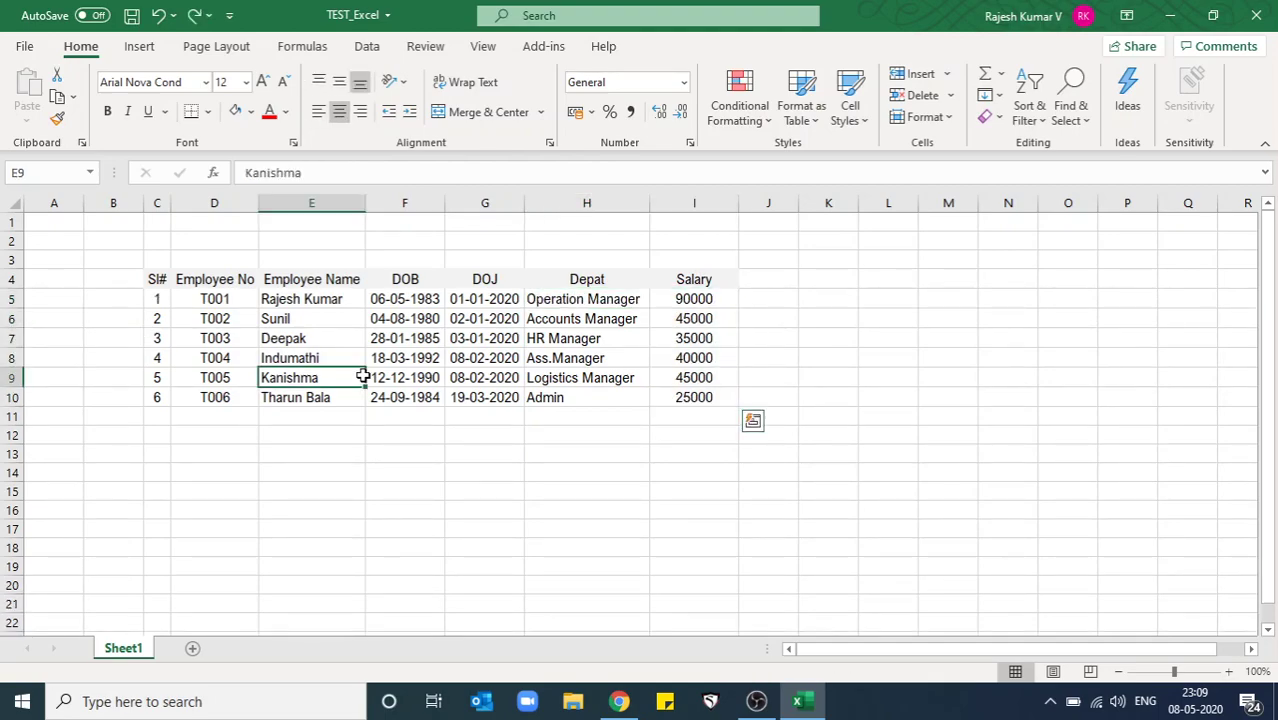
Set the text orientation of the header row C4:I4 to Angle Counterclockwise.
{"action": "left_click_drag", "start_coordinate": [157, 277], "coordinate": [702, 276]}
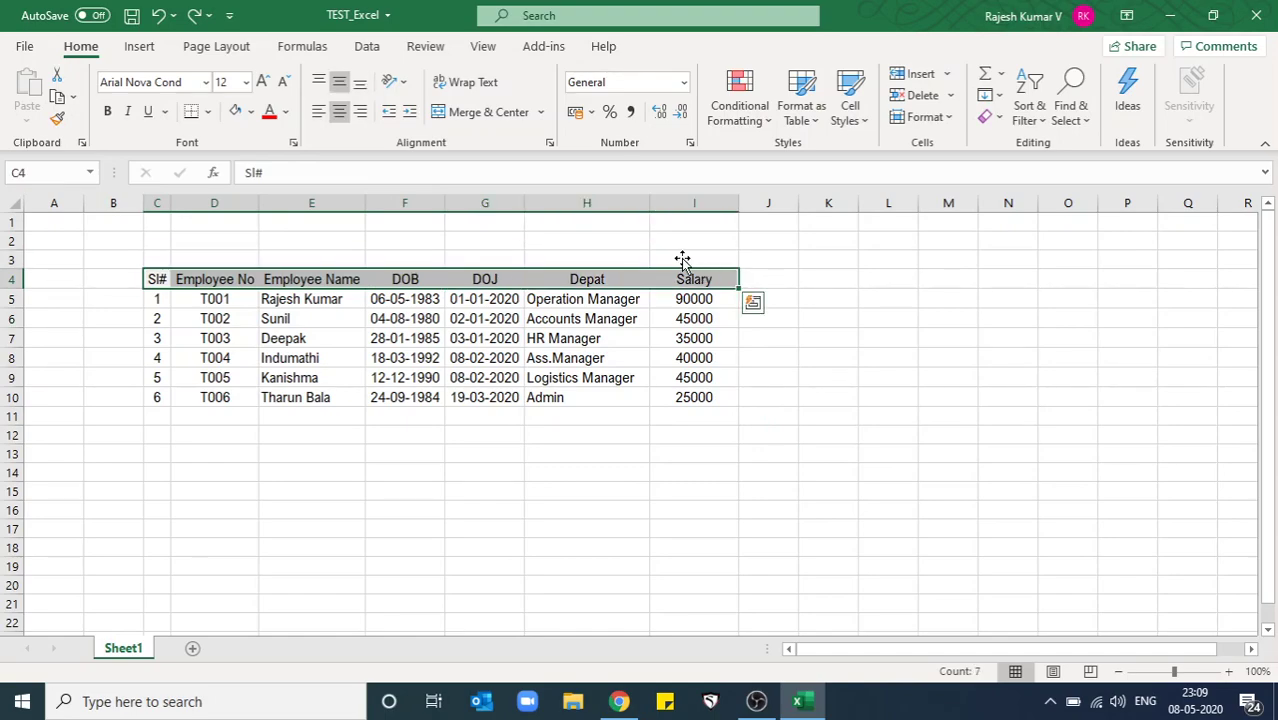
{"action": "left_click", "coordinate": [406, 82]}
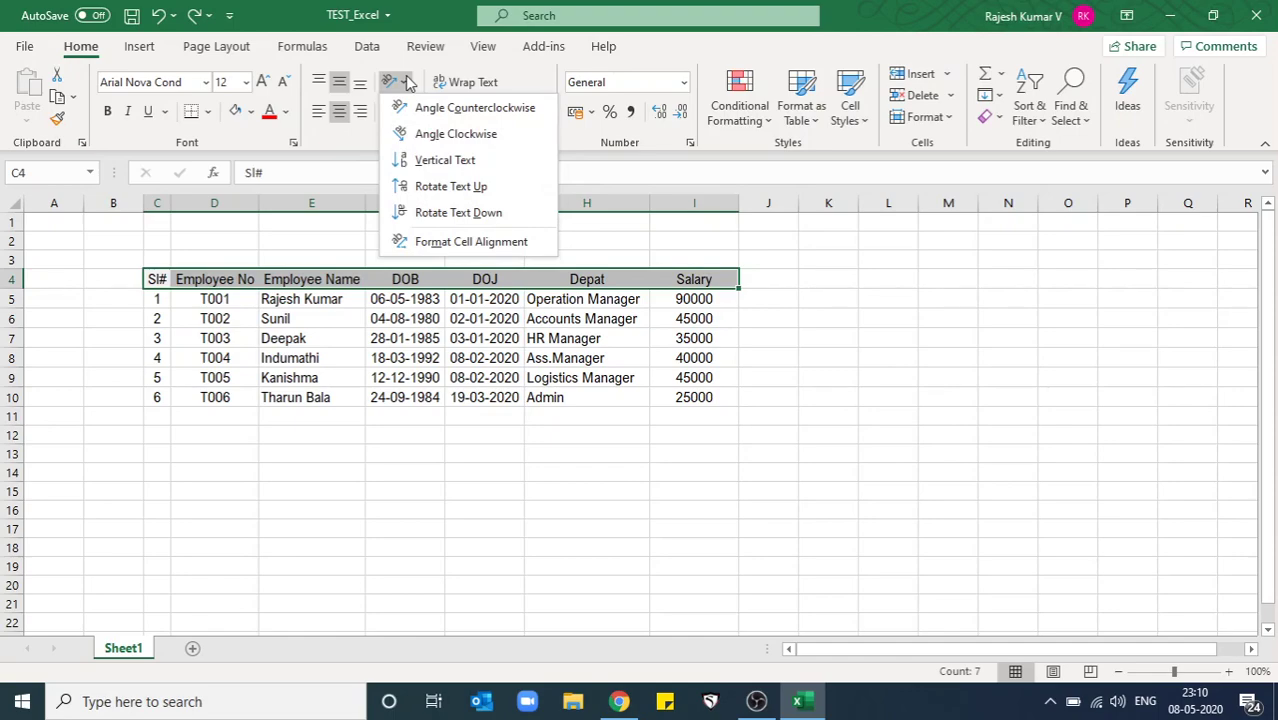
{"action": "left_click", "coordinate": [406, 82]}
{"action": "left_click", "coordinate": [406, 82]}
{"action": "left_click", "coordinate": [463, 108]}
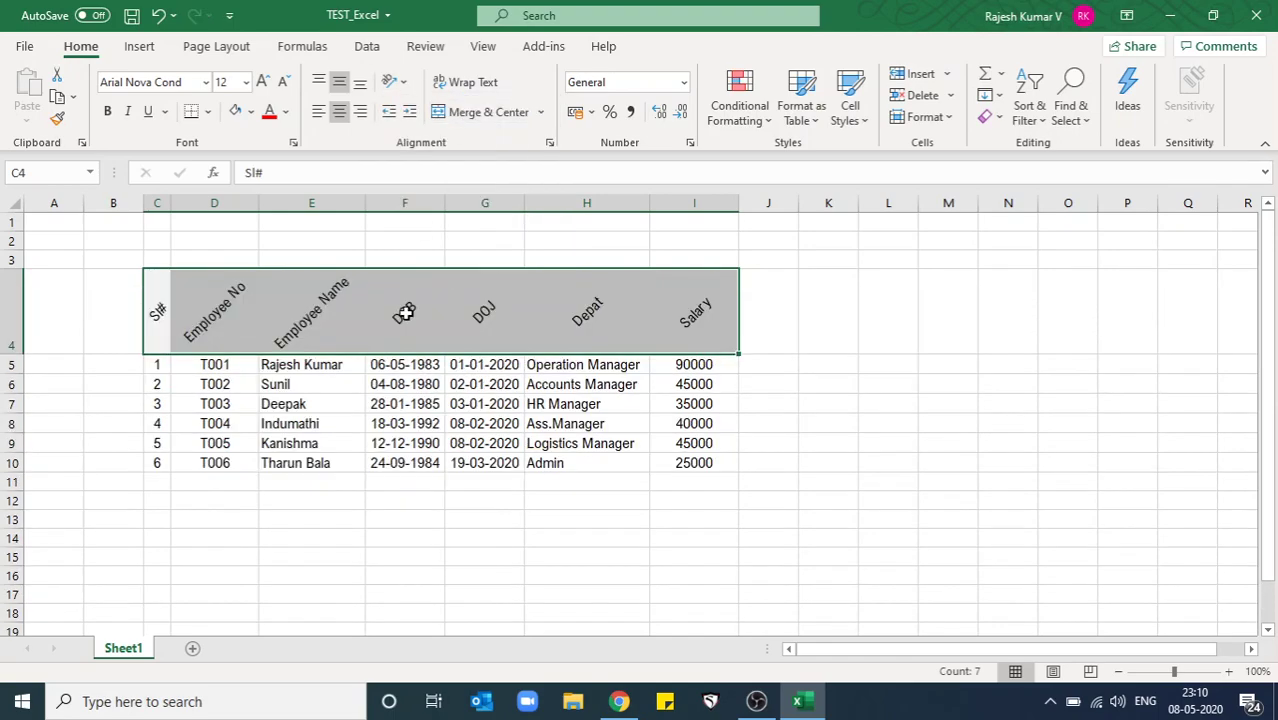
Try the Angle Clockwise and Vertical Text orientations on the header row C4:I4.
{"action": "left_click", "coordinate": [401, 388]}
{"action": "left_click_drag", "start_coordinate": [158, 306], "coordinate": [685, 323]}
{"action": "left_click", "coordinate": [405, 84]}
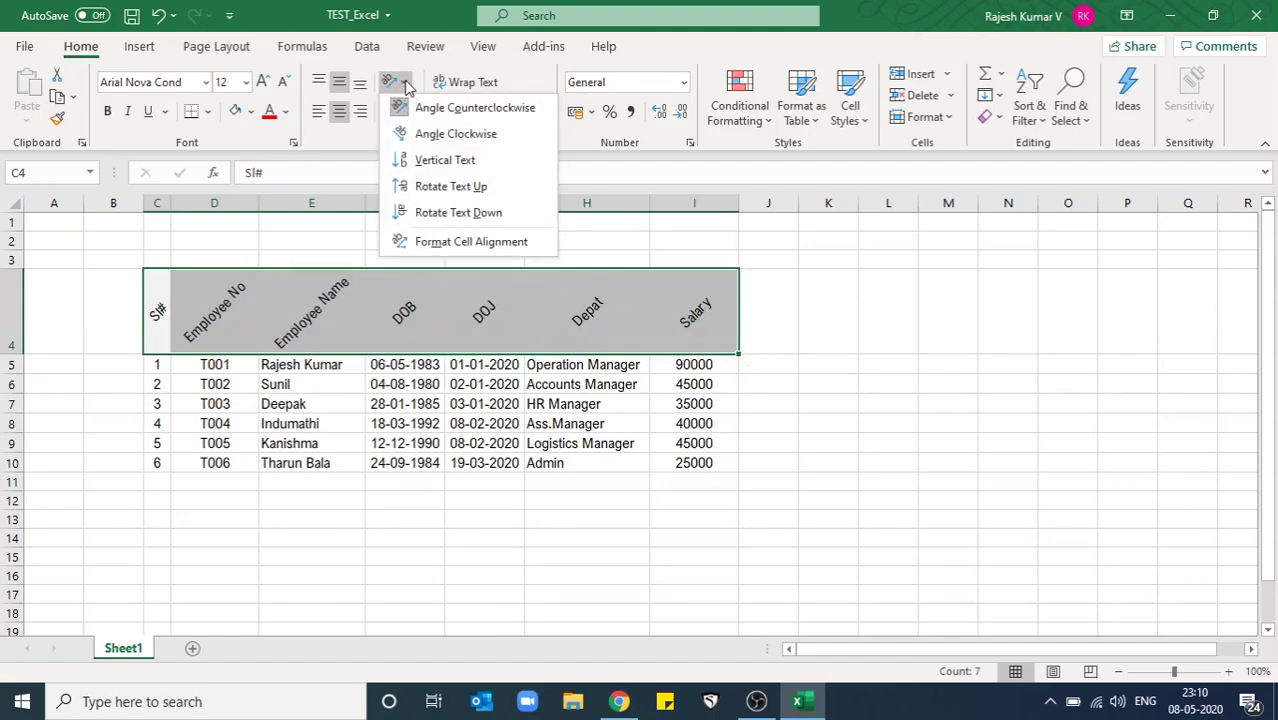
{"action": "left_click", "coordinate": [472, 134]}
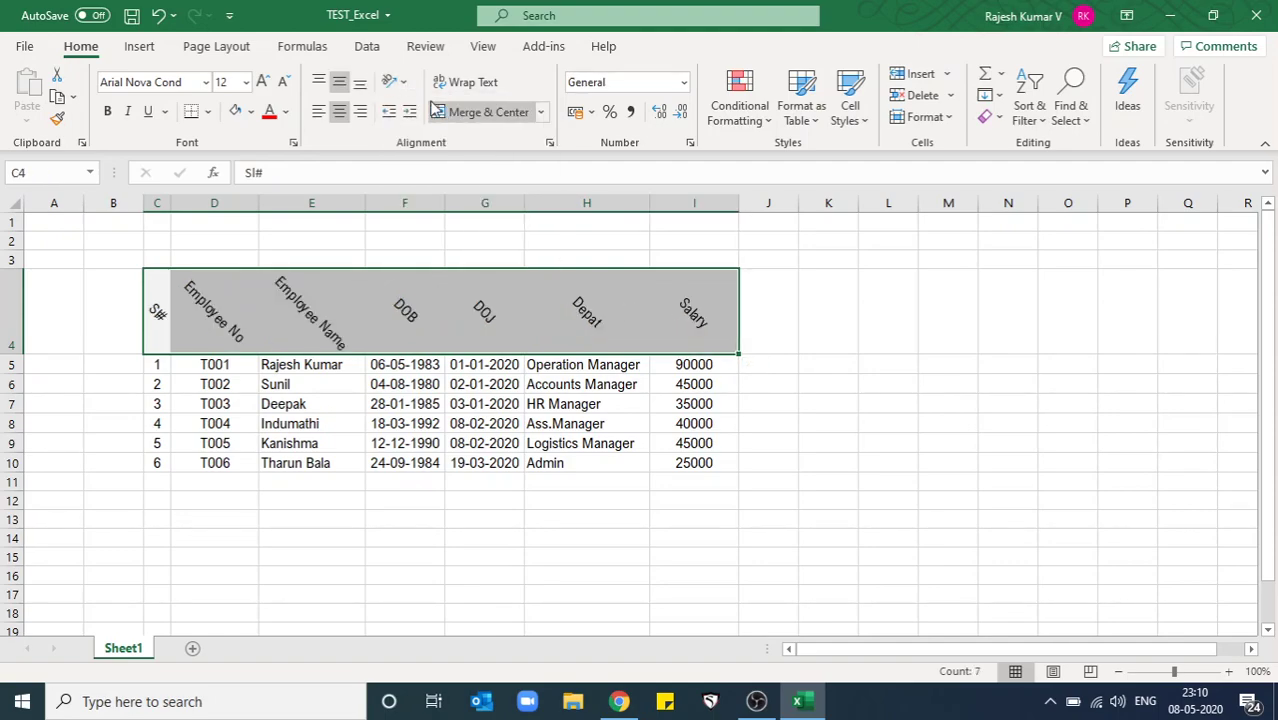
{"action": "left_click", "coordinate": [400, 84]}
{"action": "left_click", "coordinate": [487, 162]}
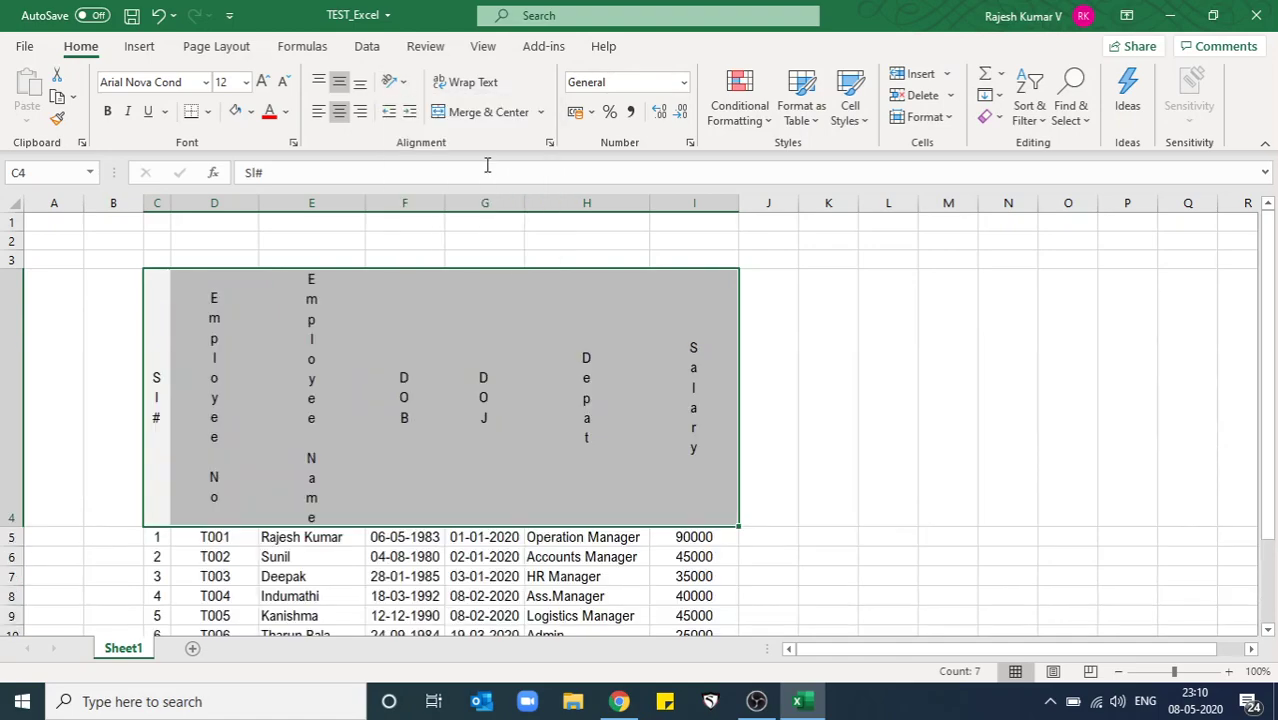
Try Rotate Text Up and Rotate Text Down on the header row C4:I4, ending with Rotate Text Up.
{"action": "left_click", "coordinate": [400, 84]}
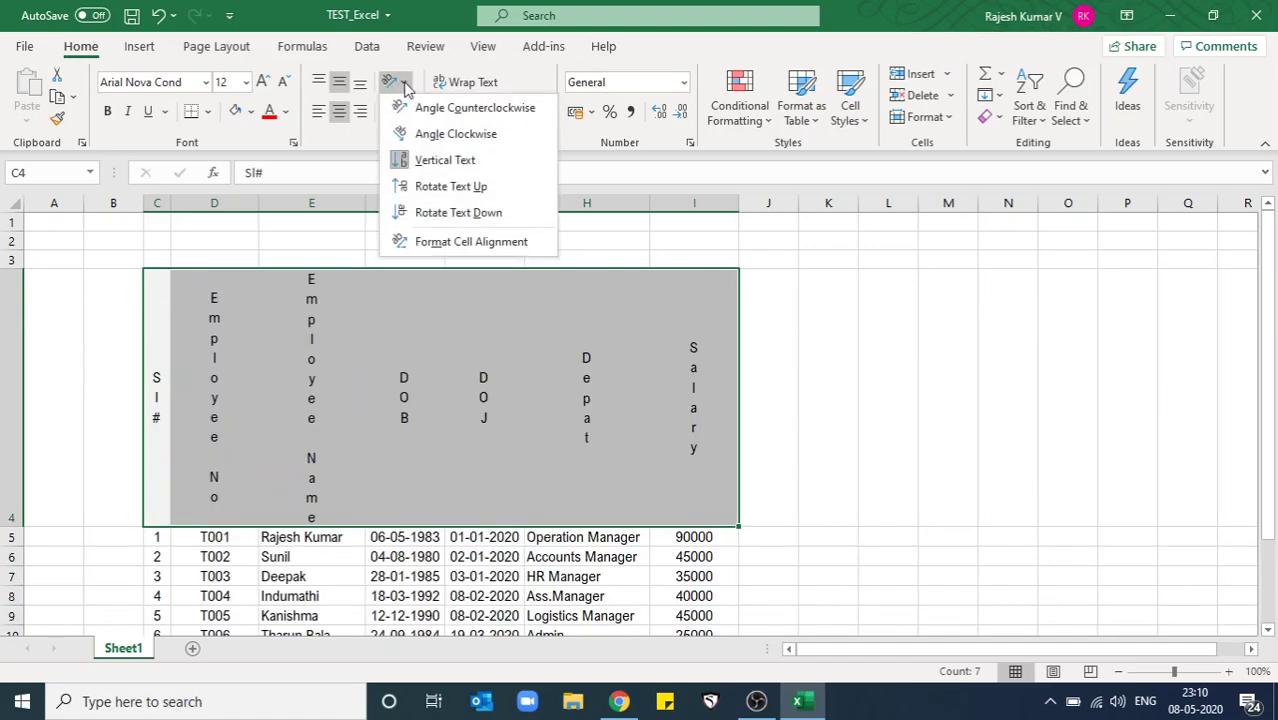
{"action": "left_click", "coordinate": [450, 187]}
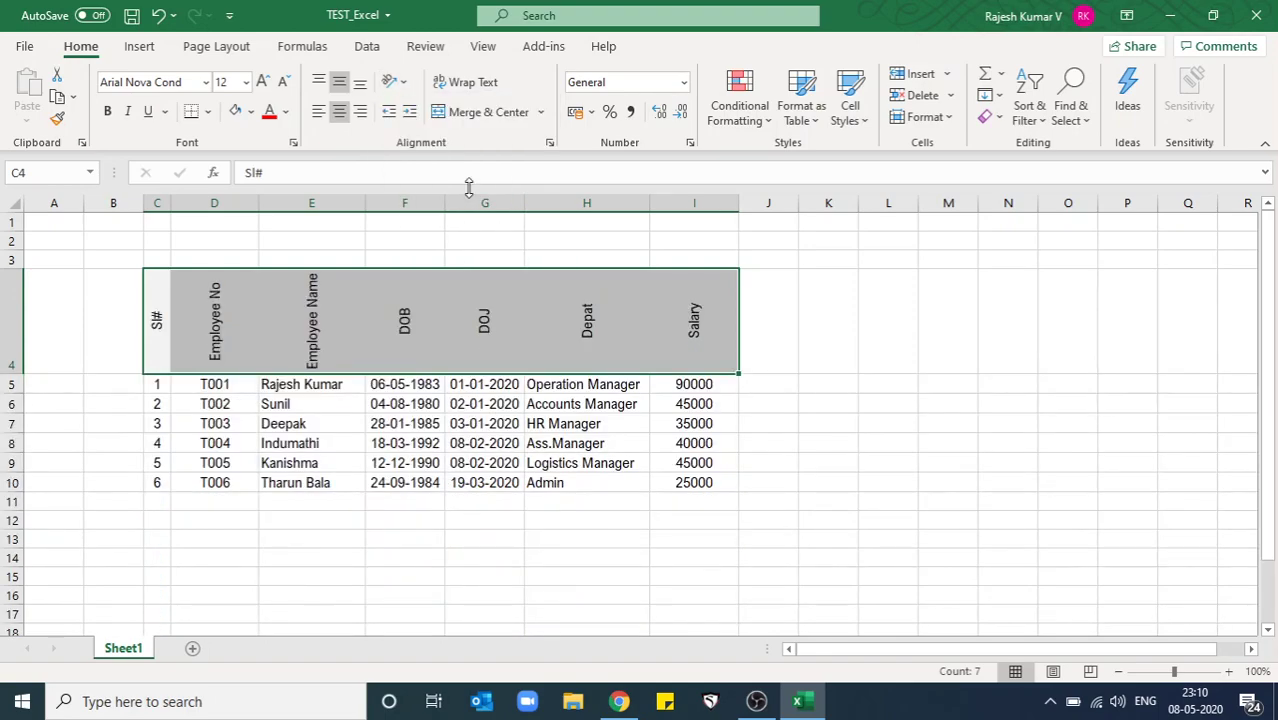
{"action": "left_click", "coordinate": [405, 84]}
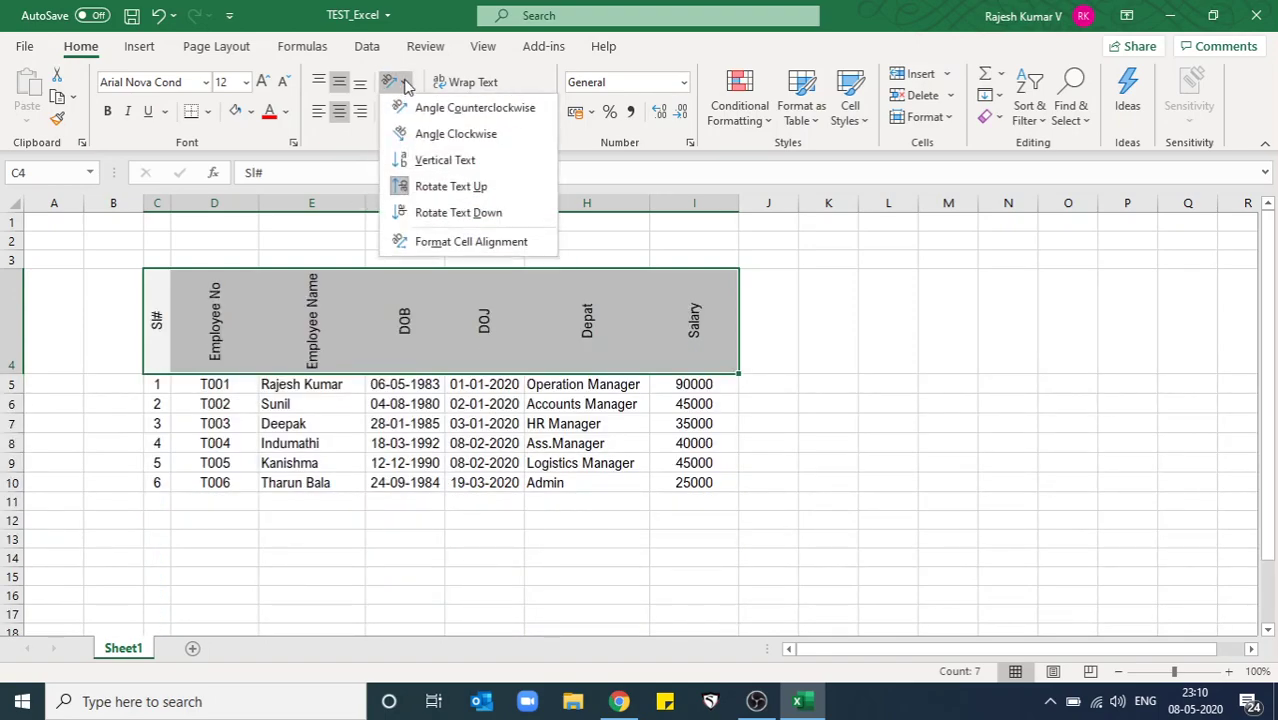
{"action": "left_click", "coordinate": [517, 219]}
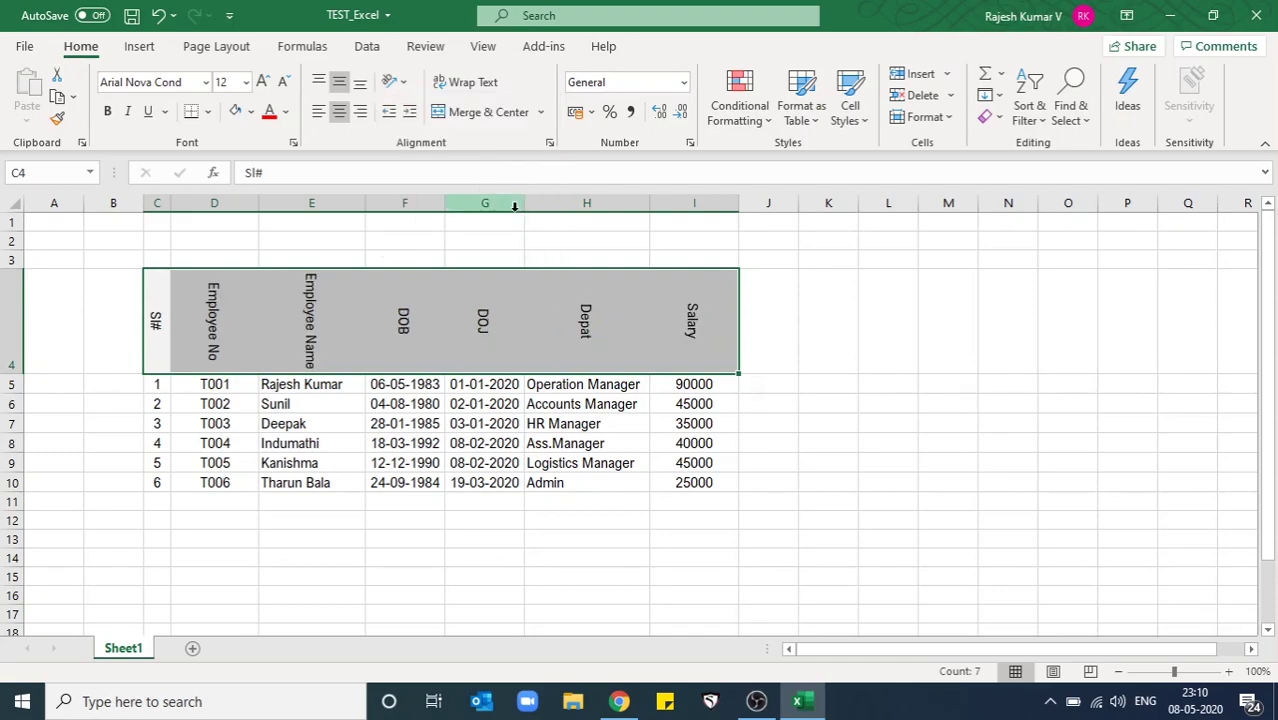
{"action": "left_click", "coordinate": [395, 83]}
{"action": "left_click", "coordinate": [503, 190]}
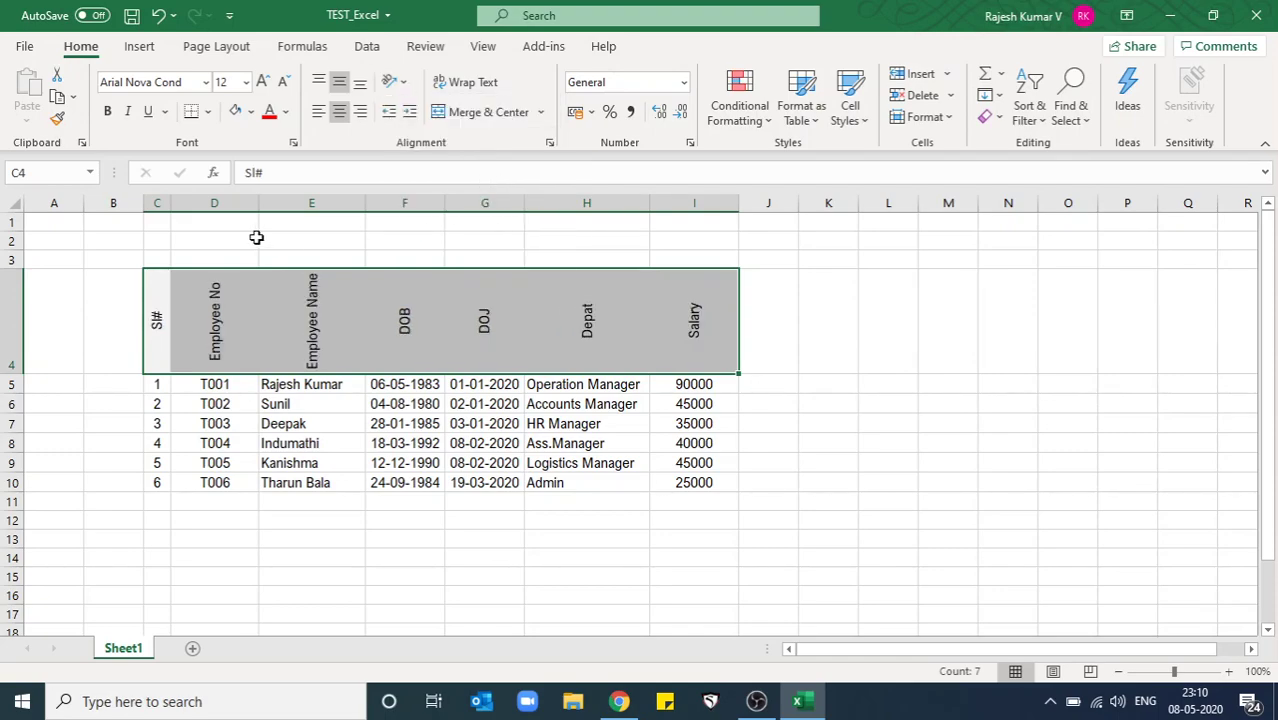
AutoFit the widths of all worksheet columns to their contents.
{"action": "left_click", "coordinate": [17, 201]}
{"action": "double_click", "coordinate": [258, 205]}
{"action": "left_click", "coordinate": [400, 295]}
{"action": "left_click_drag", "start_coordinate": [158, 322], "coordinate": [405, 328]}
{"action": "left_click_drag", "start_coordinate": [161, 308], "coordinate": [548, 325]}
{"action": "left_click", "coordinate": [459, 321]}
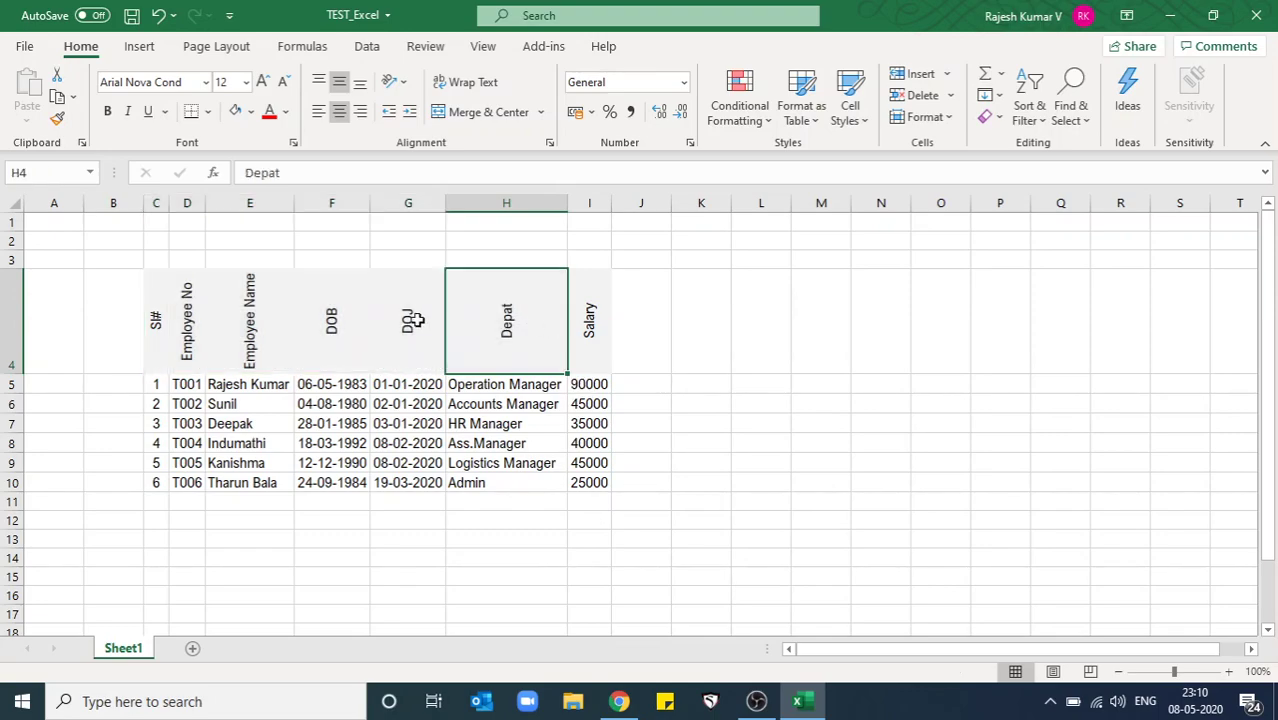
{"action": "left_click_drag", "start_coordinate": [160, 314], "coordinate": [595, 342]}
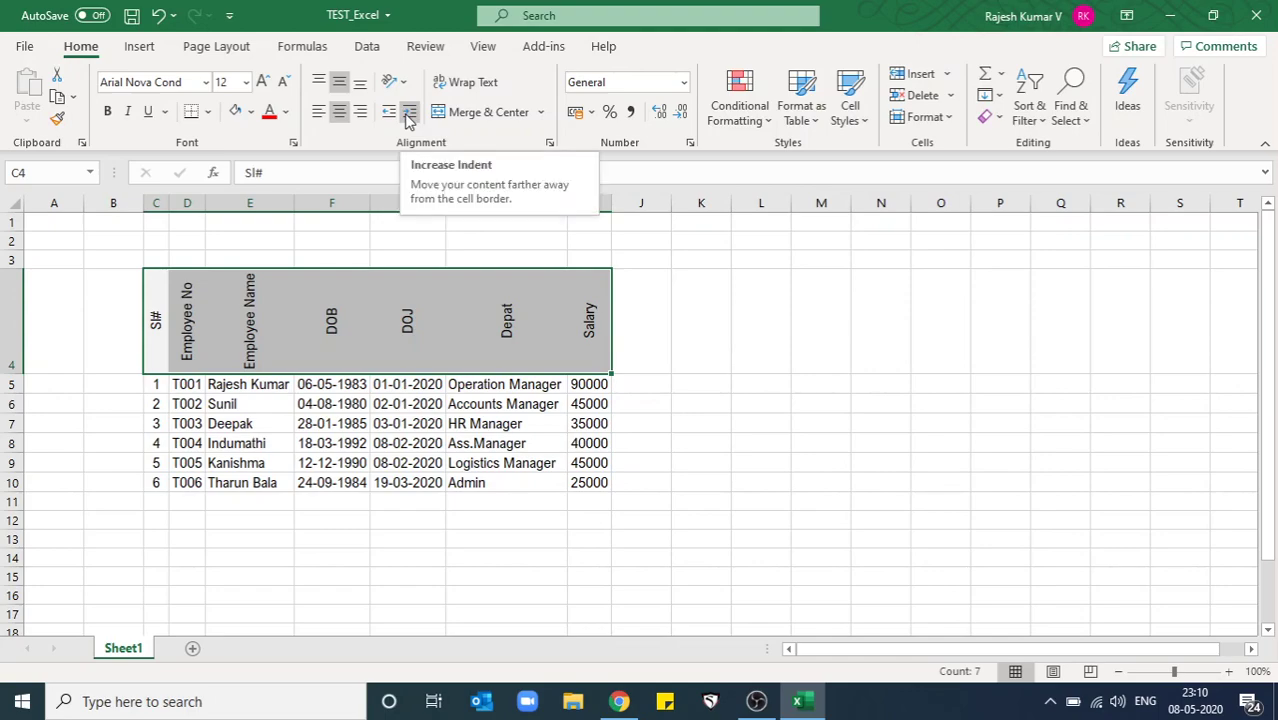
{"action": "left_click", "coordinate": [513, 337]}
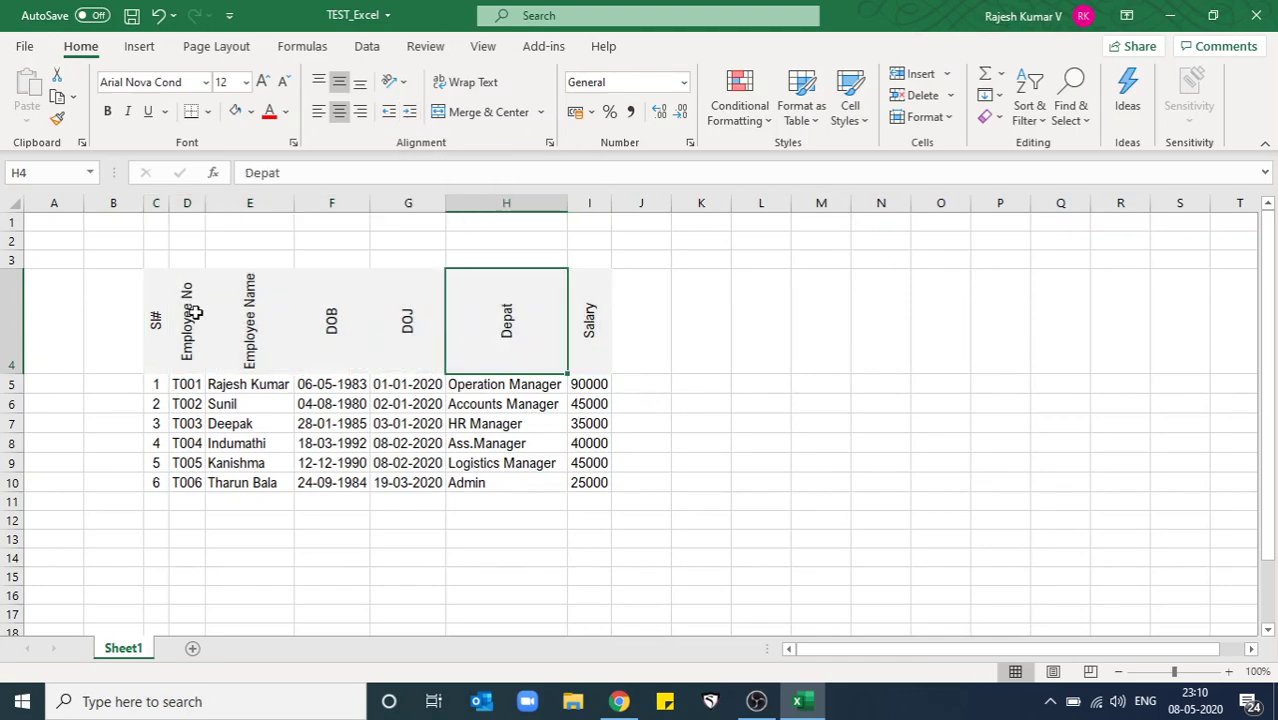
Increase the indent of the Operation Manager cell H5 by six levels and check where its text starts.
{"action": "left_click", "coordinate": [470, 388]}
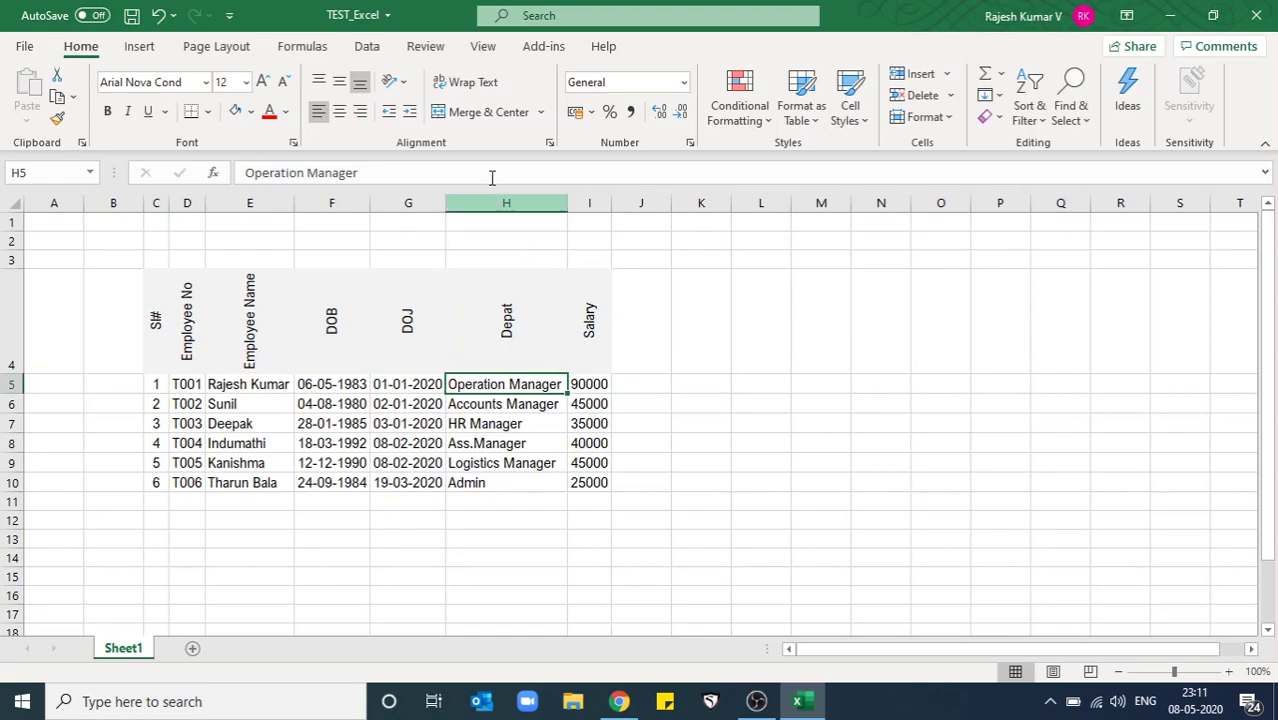
{"action": "left_click", "coordinate": [410, 112]}
{"action": "left_click", "coordinate": [410, 112]}
{"action": "left_click", "coordinate": [410, 112]}
{"action": "left_click", "coordinate": [410, 112]}
{"action": "left_click", "coordinate": [410, 112]}
{"action": "left_click", "coordinate": [410, 112]}
{"action": "double_click", "coordinate": [495, 383]}
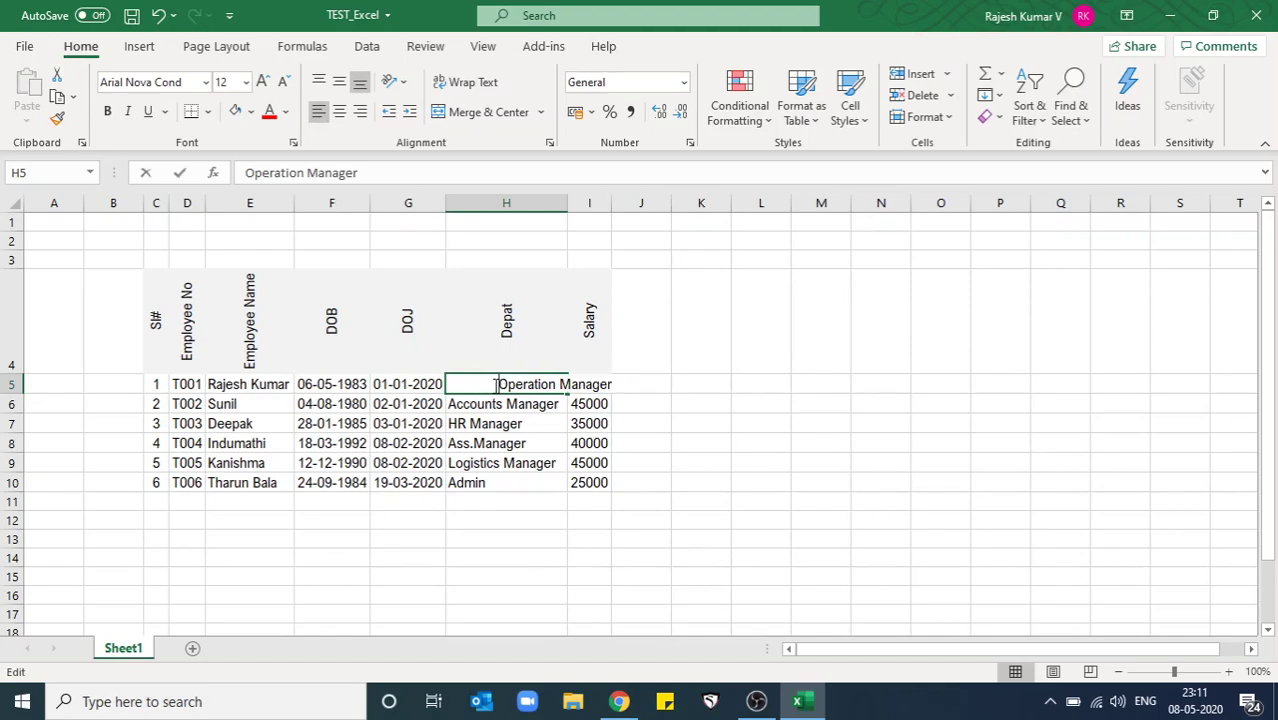
{"action": "double_click", "coordinate": [472, 382]}
{"action": "left_click", "coordinate": [469, 386]}
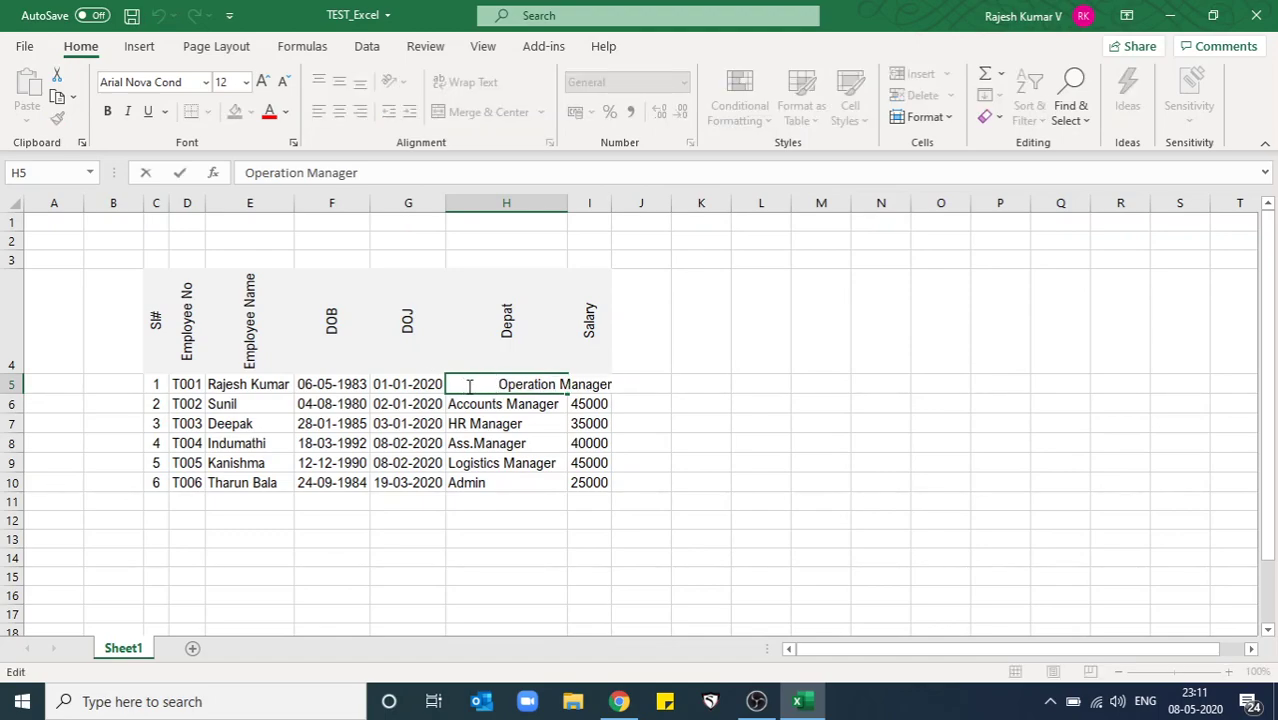
{"action": "key", "text": "Up"}
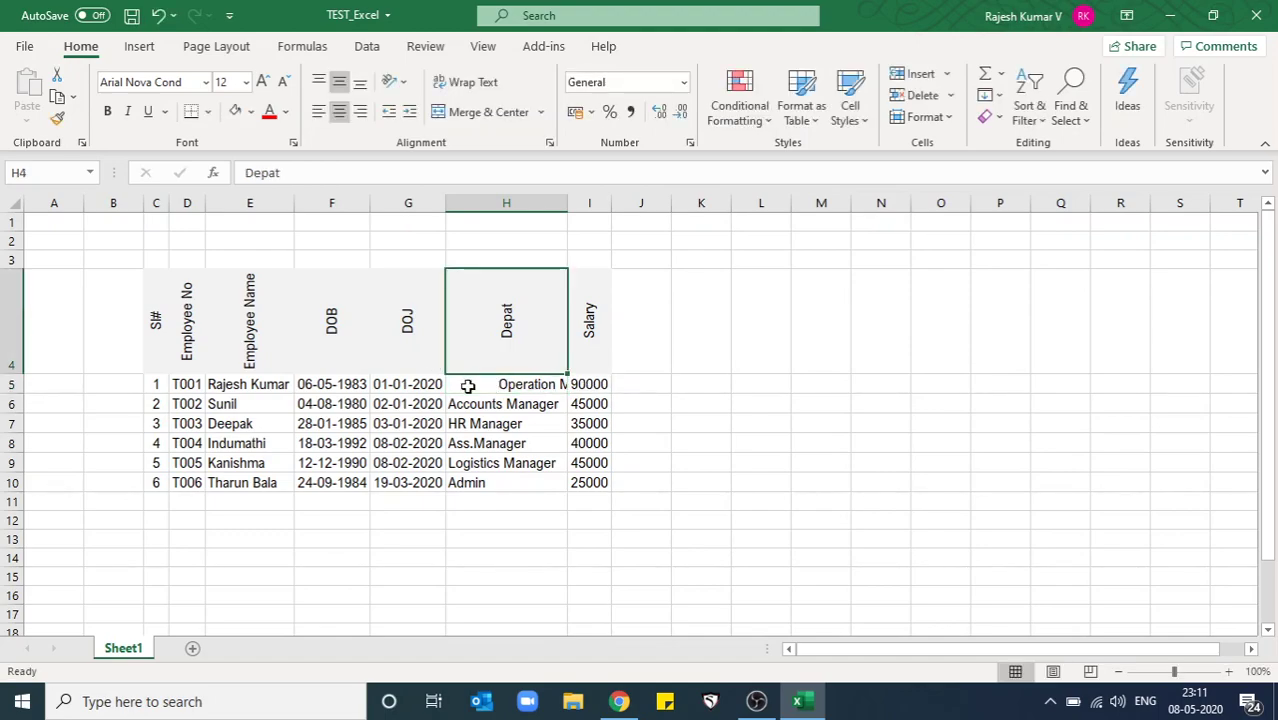
Widen column H to fit the indented text, and decrease the indent of H5 back to the cell border.
{"action": "double_click", "coordinate": [568, 217]}
{"action": "left_click", "coordinate": [559, 384]}
{"action": "left_click", "coordinate": [389, 112]}
{"action": "left_click", "coordinate": [389, 112]}
{"action": "left_click", "coordinate": [389, 112]}
{"action": "left_click", "coordinate": [389, 112]}
{"action": "left_click", "coordinate": [389, 112]}
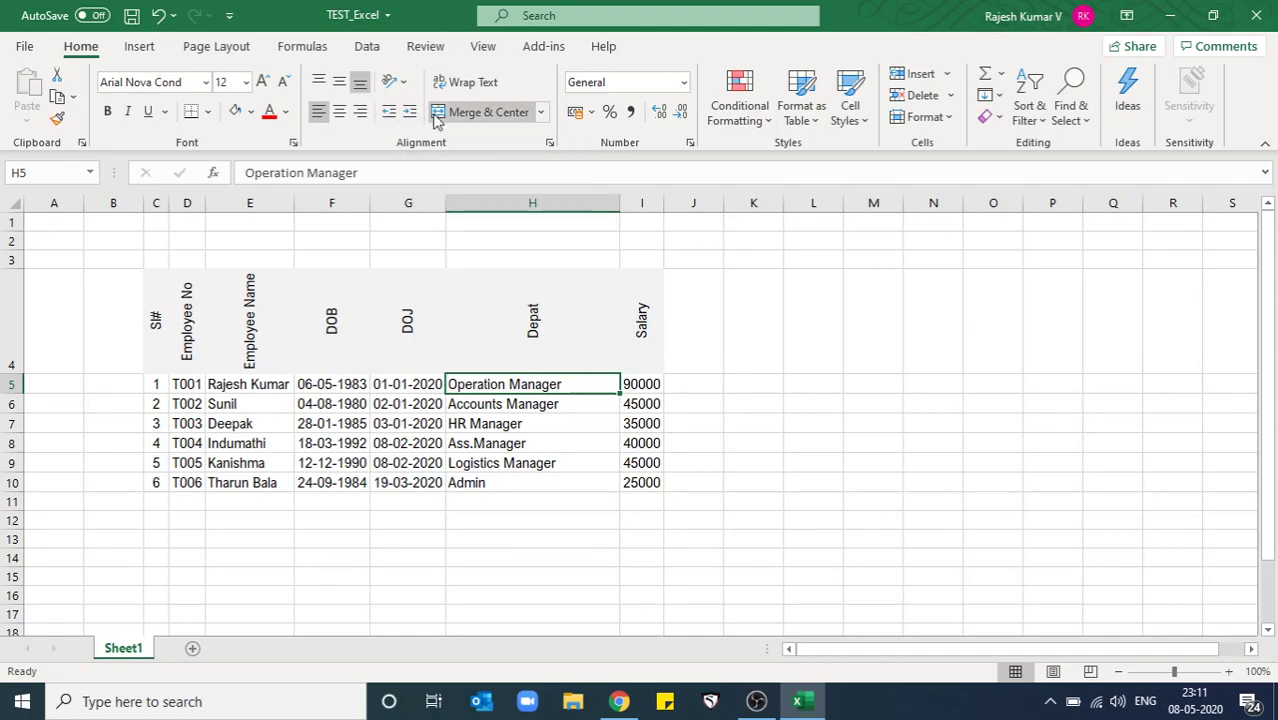
Indent the Operation Manager cell H5 by two levels and remove that indent again.
{"action": "left_click", "coordinate": [408, 115]}
{"action": "left_click", "coordinate": [408, 115]}
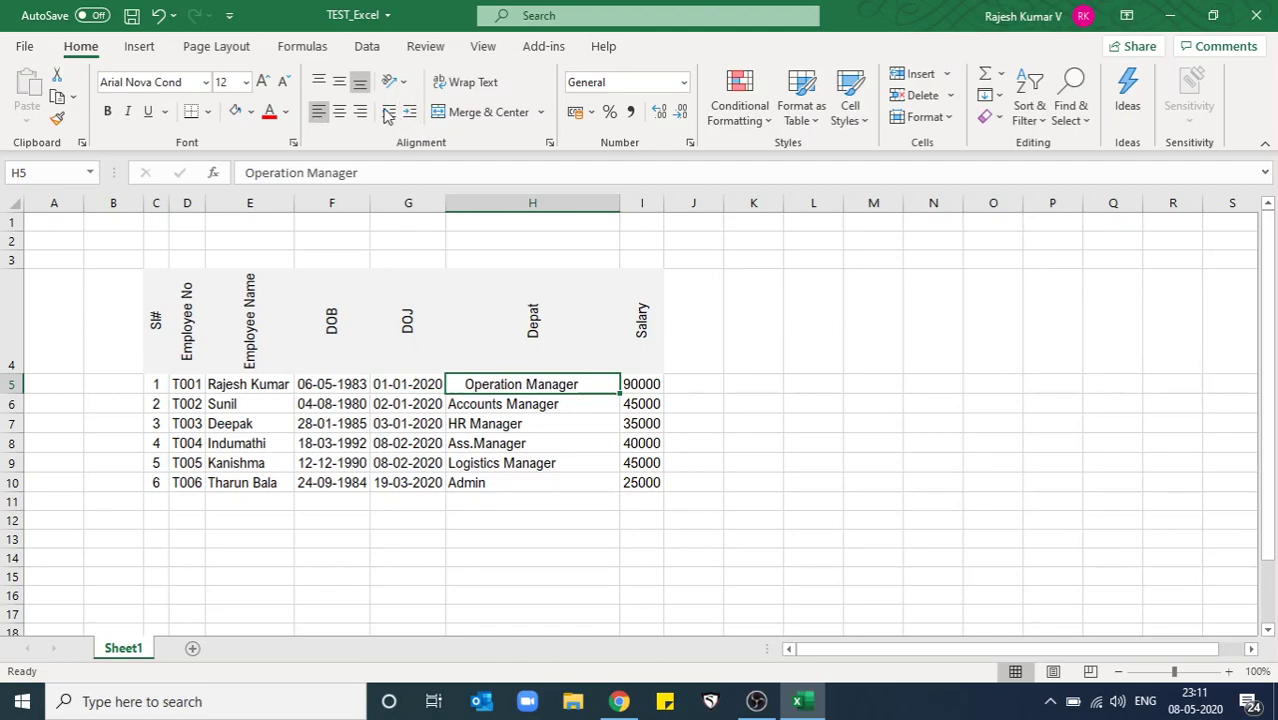
{"action": "left_click", "coordinate": [390, 115]}
{"action": "left_click", "coordinate": [390, 115]}
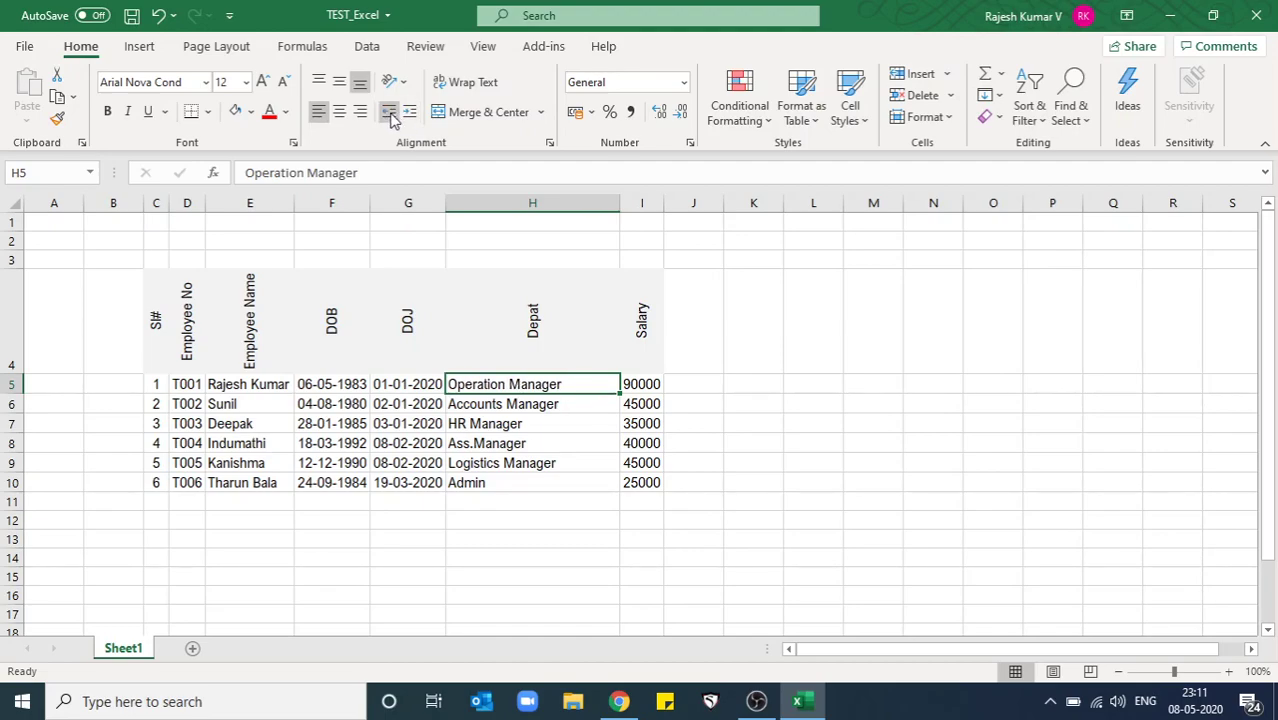
Review the available text orientation options for the header row C4:I4.
{"action": "left_click", "coordinate": [578, 424]}
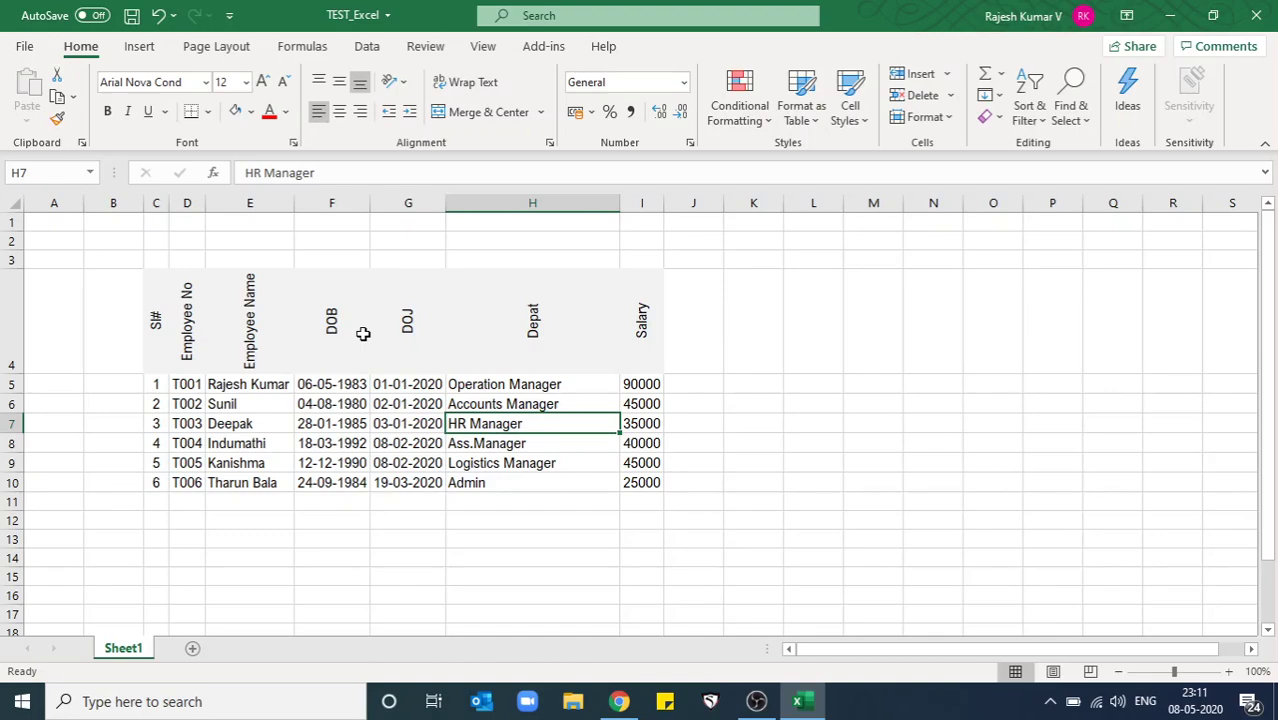
{"action": "left_click", "coordinate": [571, 341]}
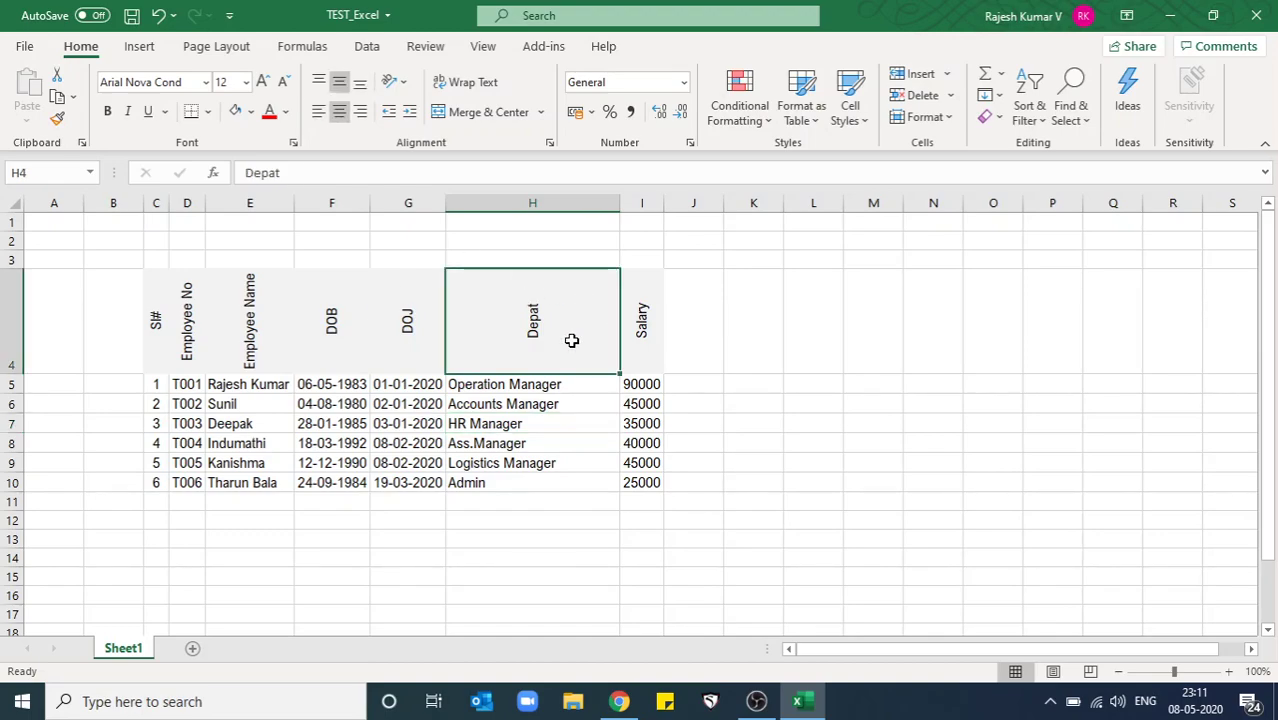
{"action": "left_click_drag", "start_coordinate": [150, 343], "coordinate": [638, 340]}
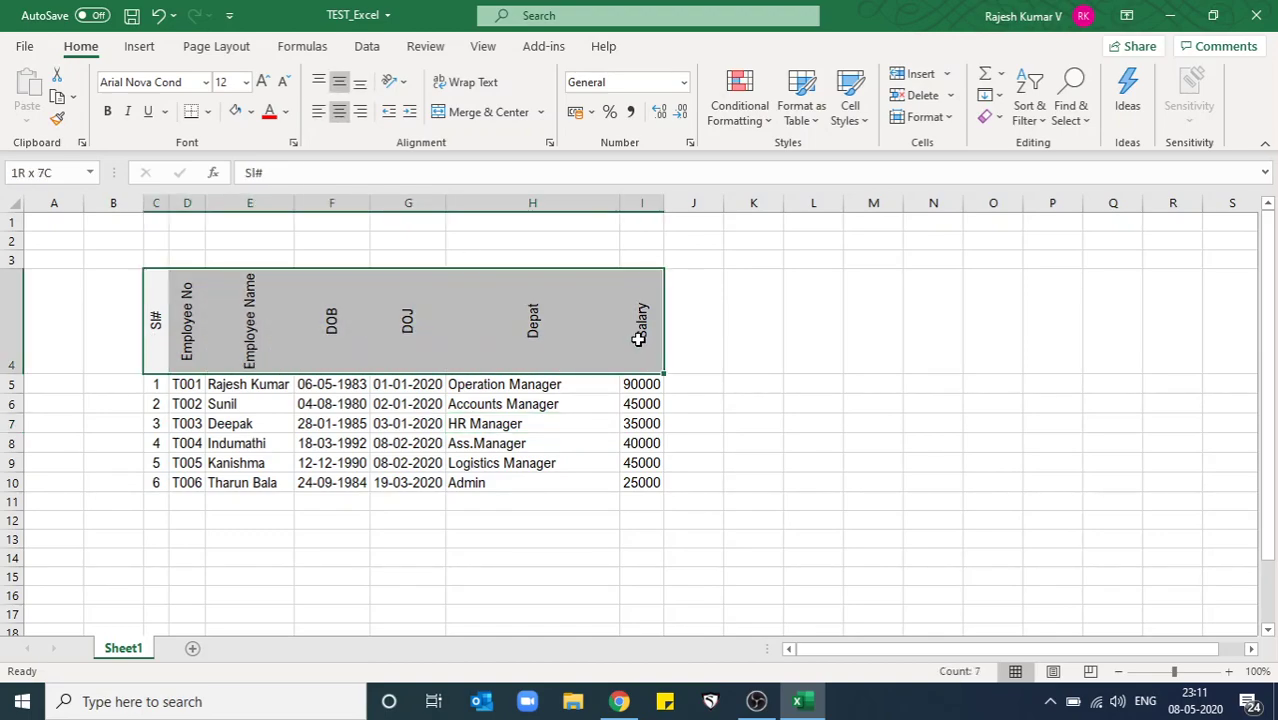
{"action": "left_click", "coordinate": [405, 86]}
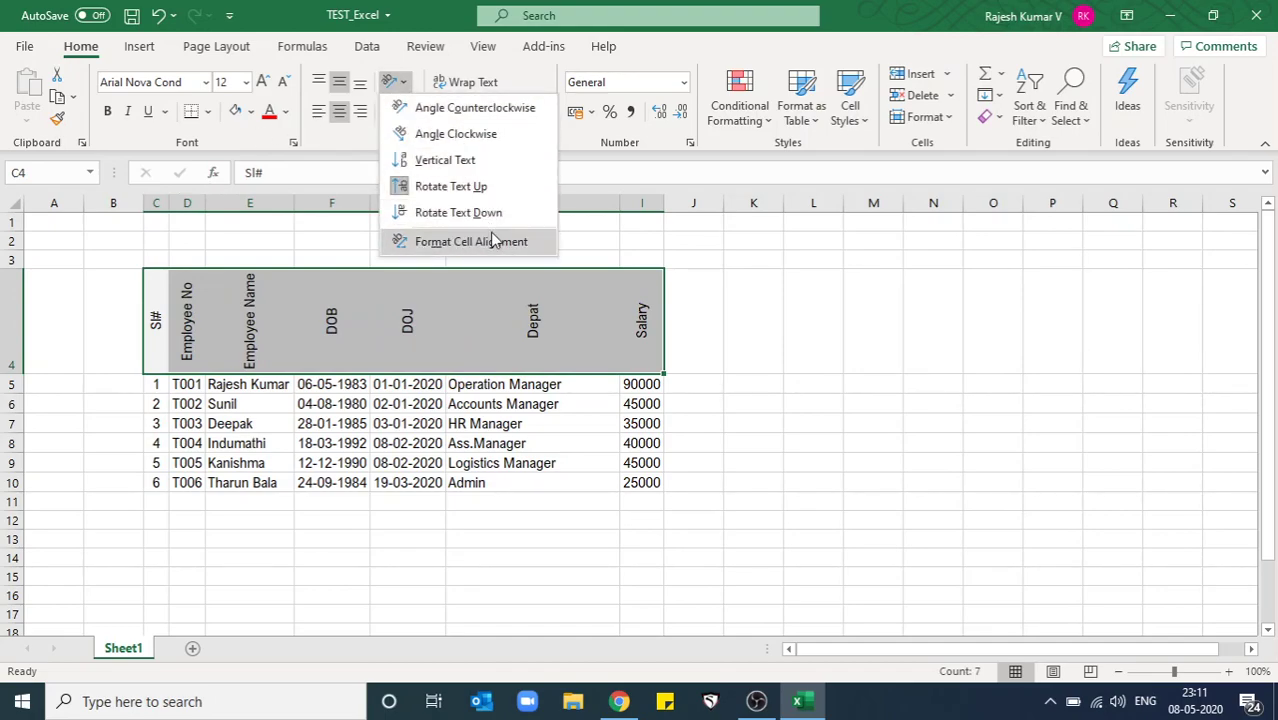
{"action": "left_click", "coordinate": [473, 331]}
Undo the indent trials, the column width changes and all text rotations of the header row.
{"action": "key", "text": "ctrl+z"}
{"action": "key", "text": "ctrl+z"}
{"action": "key", "text": "ctrl+z"}
{"action": "key", "text": "ctrl+z"}
{"action": "key", "text": "ctrl+z"}
{"action": "key", "text": "ctrl+z"}
{"action": "key", "text": "ctrl+z"}
{"action": "key", "text": "ctrl+z"}
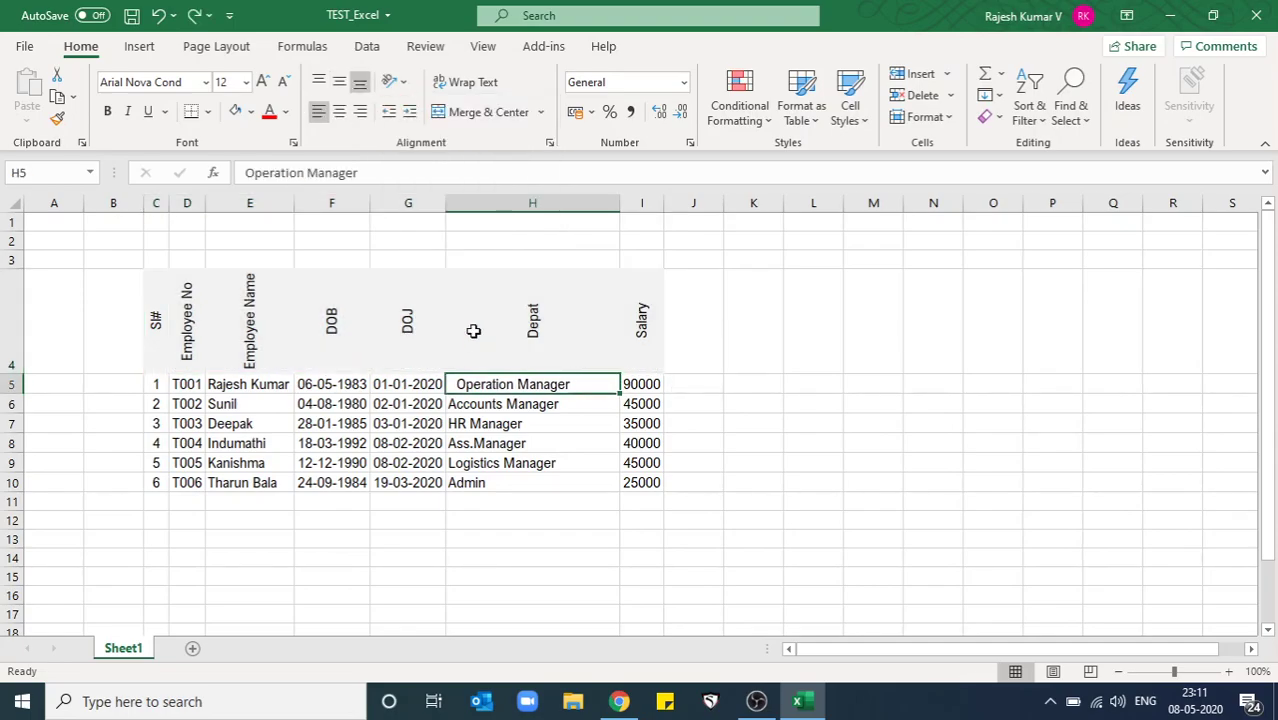
{"action": "key", "text": "ctrl+z"}
{"action": "key", "text": "ctrl+z"}
{"action": "key", "text": "ctrl+z"}
{"action": "key", "text": "ctrl+z"}
{"action": "key", "text": "ctrl+z"}
{"action": "key", "text": "ctrl+z"}
{"action": "key", "text": "ctrl+z"}
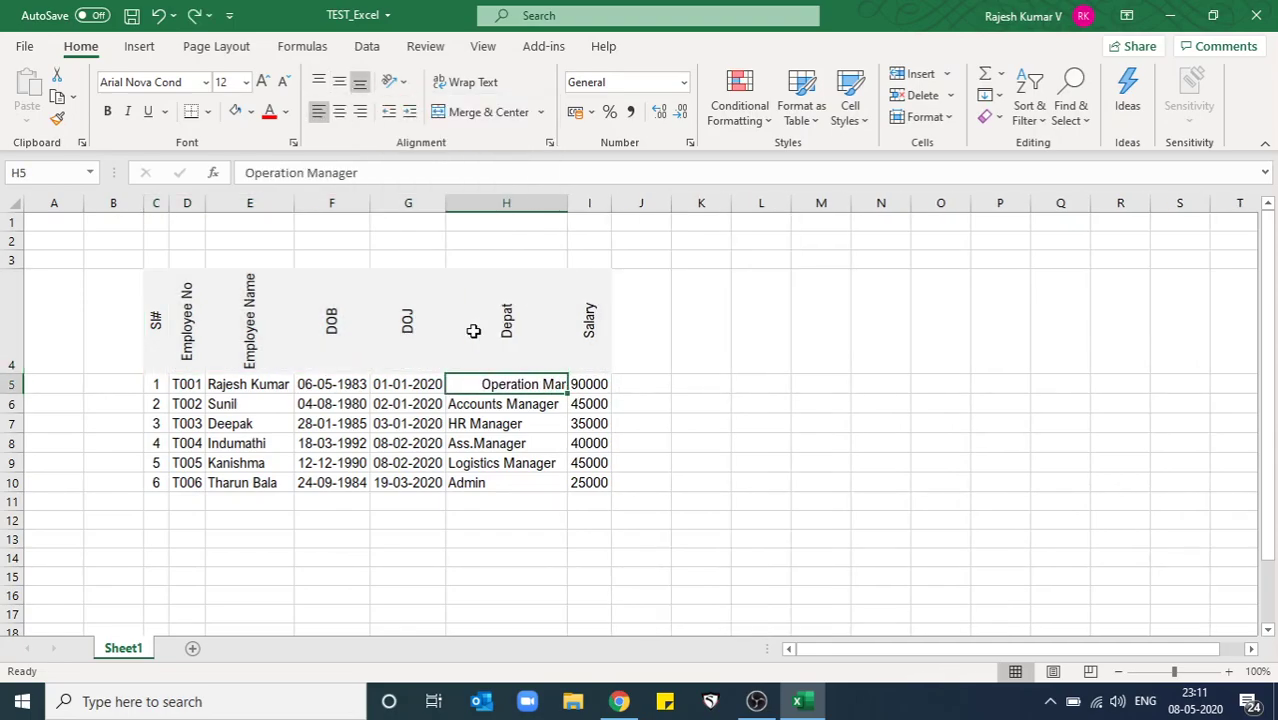
{"action": "key", "text": "ctrl+z"}
{"action": "key", "text": "ctrl+z"}
{"action": "key", "text": "ctrl+z"}
{"action": "key", "text": "ctrl+z"}
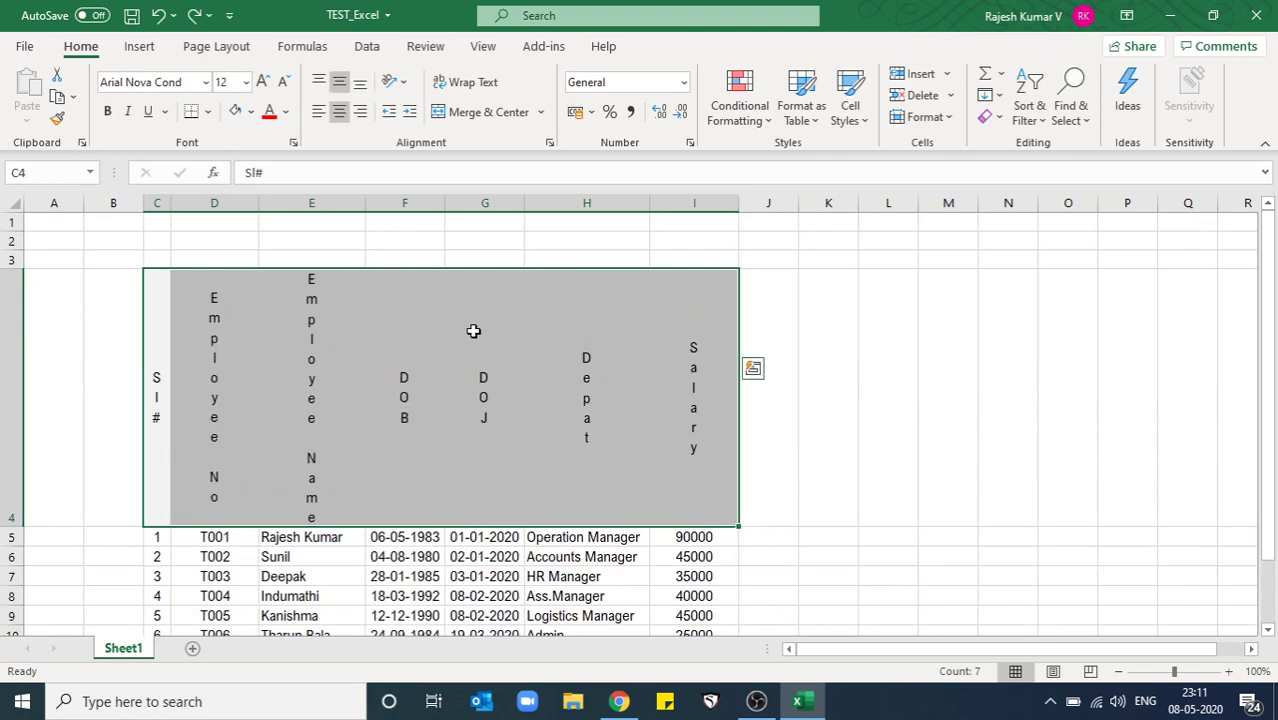
{"action": "key", "text": "ctrl+z"}
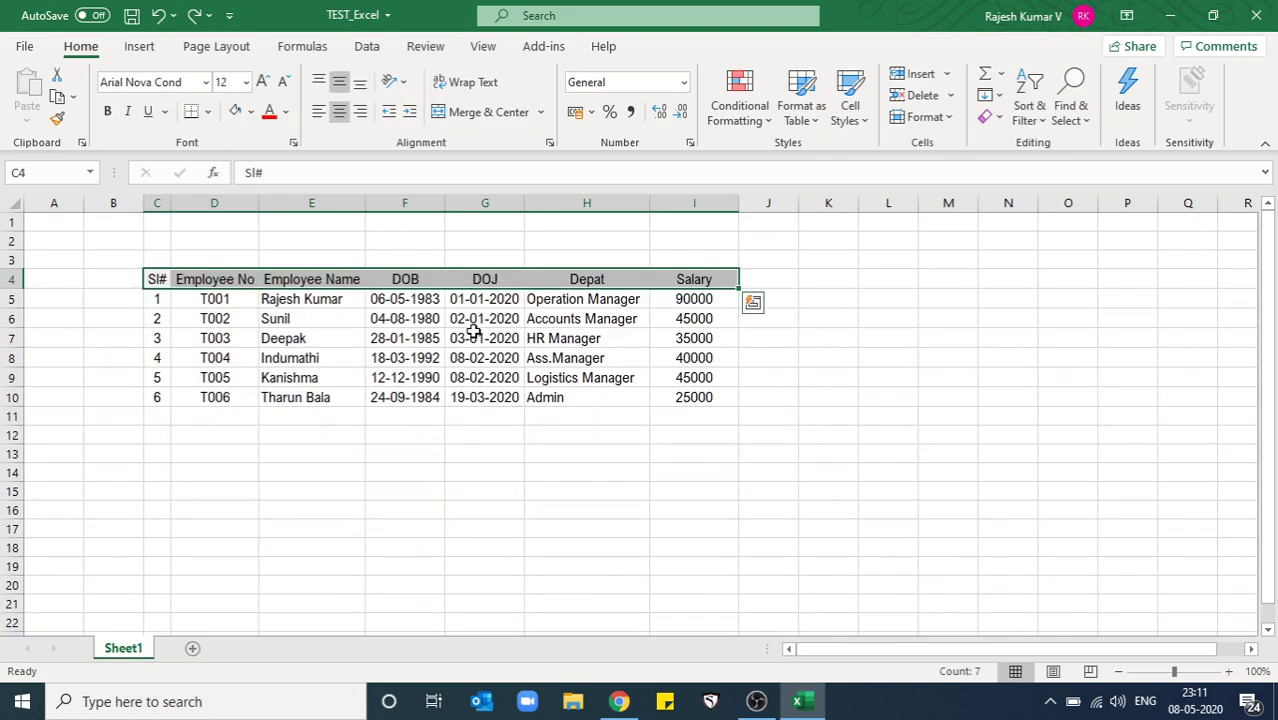
{"action": "left_click", "coordinate": [645, 393]}
{"action": "left_click", "coordinate": [725, 358]}
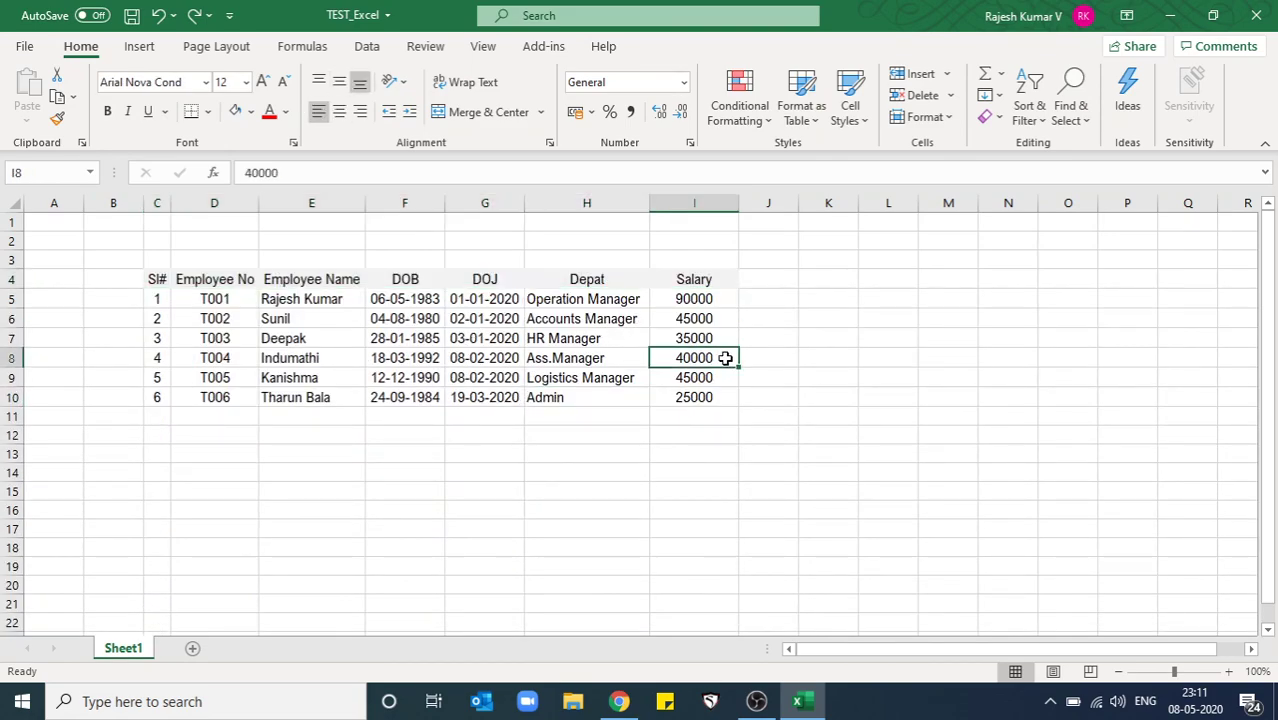
{"action": "left_click", "coordinate": [754, 284]}
{"action": "key", "text": "Left"}
{"action": "key", "text": "Down"}
{"action": "key", "text": "Down"}
{"action": "key", "text": "Down"}
{"action": "key", "text": "Down"}
{"action": "key", "text": "Down"}
{"action": "key", "text": "Down"}
{"action": "key", "text": "Down"}
{"action": "key", "text": "Down"}
{"action": "key", "text": "Down"}
{"action": "key", "text": "Left"}
{"action": "key", "text": "Left"}
{"action": "key", "text": "Right"}
{"action": "key", "text": "Right"}
{"action": "key", "text": "Up"}
{"action": "key", "text": "Up"}
{"action": "key", "text": "Up"}
{"action": "key", "text": "Up"}
{"action": "key", "text": "Up"}
{"action": "key", "text": "Up"}
{"action": "key", "text": "Up"}
{"action": "key", "text": "Up"}
{"action": "key", "text": "Up"}
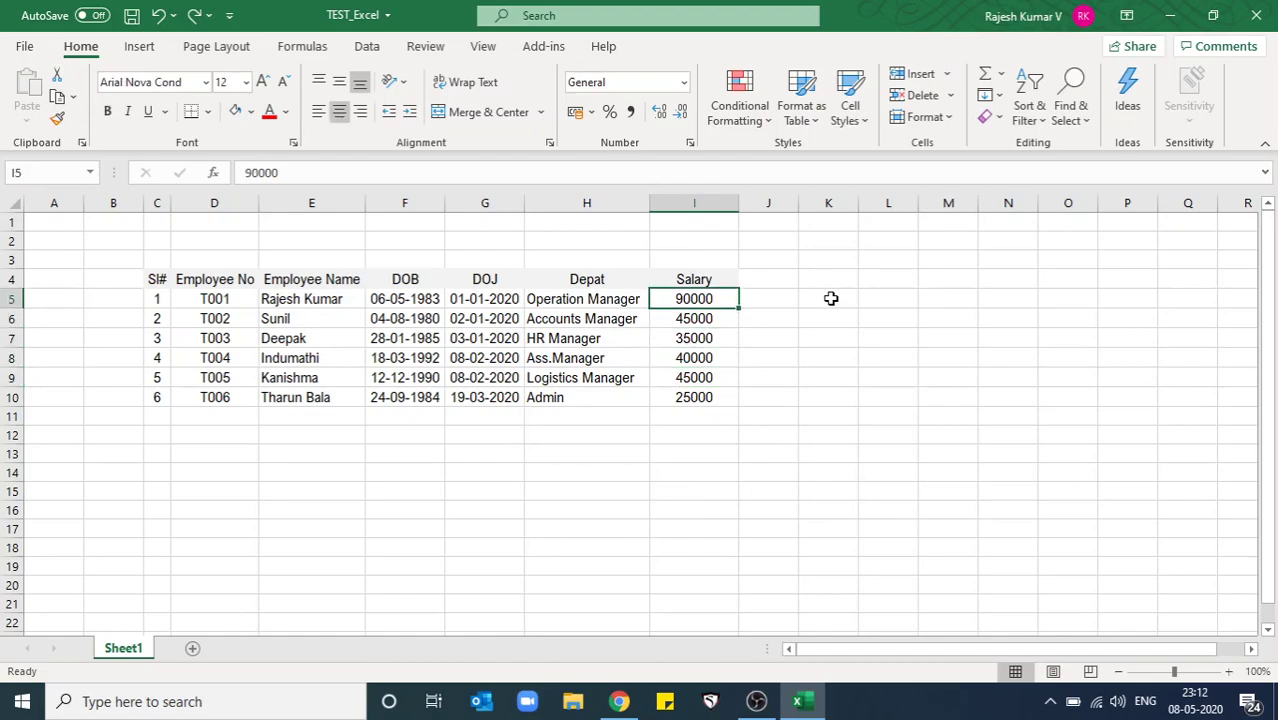
{"action": "key", "text": "ctrl+shift+Down"}
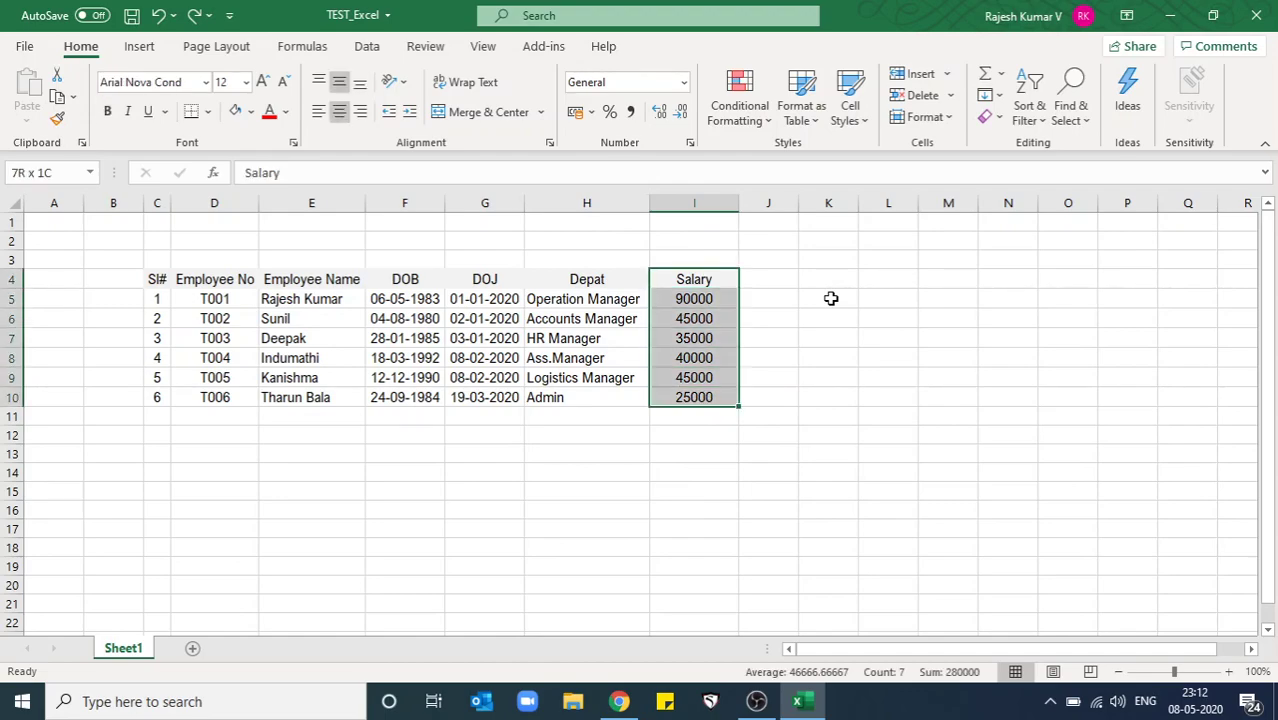
{"action": "key", "text": "ctrl+c"}
{"action": "key", "text": "Escape"}
Enter Sales in the empty cell K5 beside the table and clear the entry again.
{"action": "key", "text": "Right"}
{"action": "key", "text": "Right"}
{"action": "key", "text": "Down"}
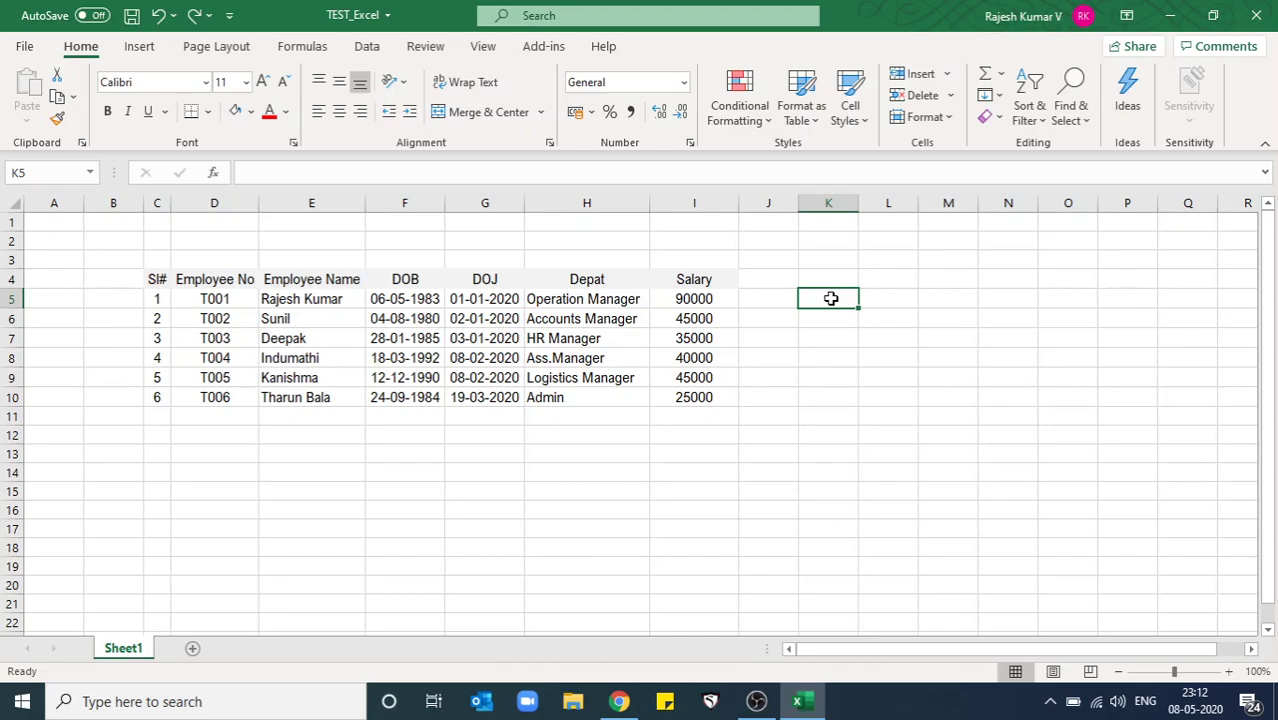
{"action": "type", "text": "sALES"}
{"action": "key", "text": "Tab"}
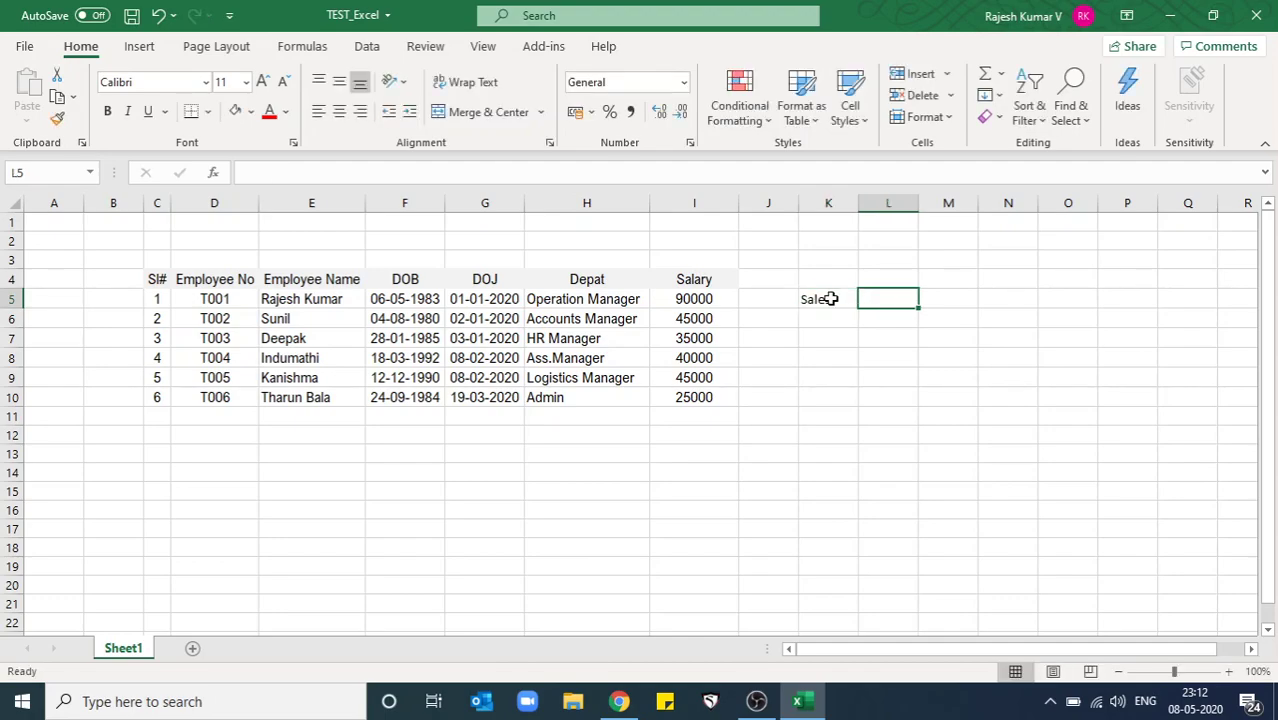
{"action": "left_click", "coordinate": [830, 298]}
{"action": "key", "text": "Delete"}
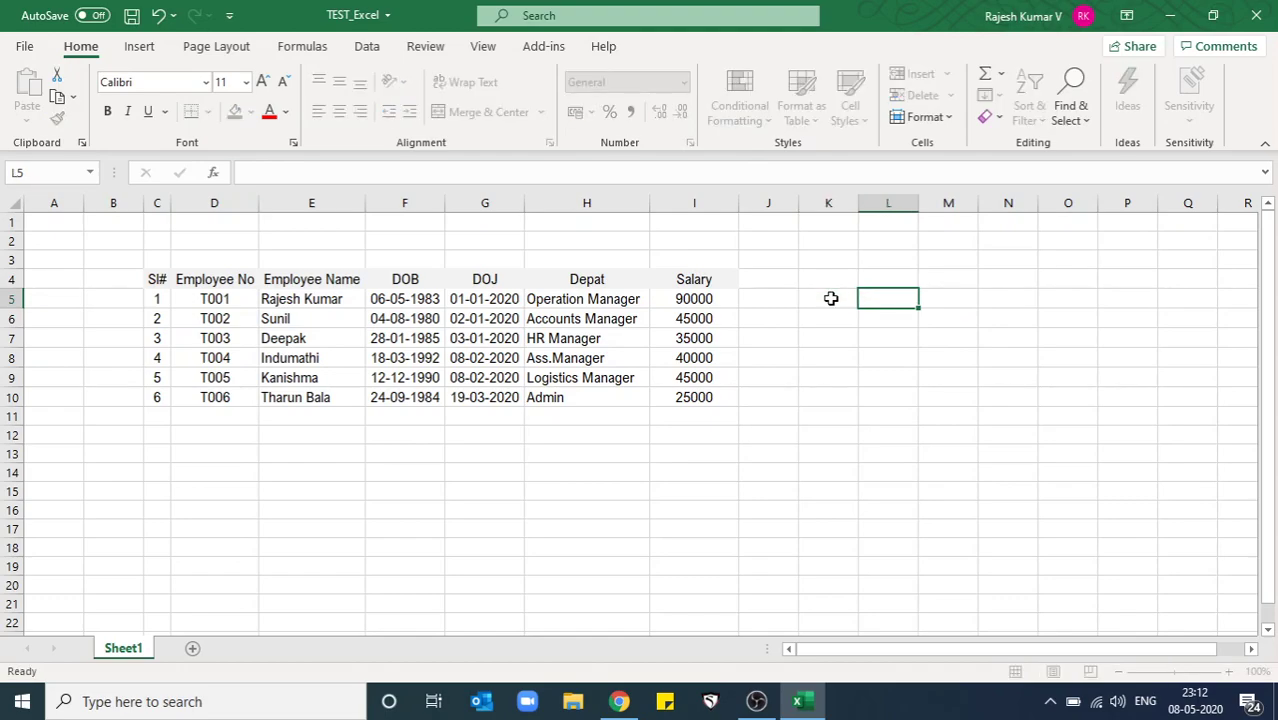
Enter the years 2019, 2020 and 2021 in cells K5, L5 and M5.
{"action": "type", "text": "2019"}
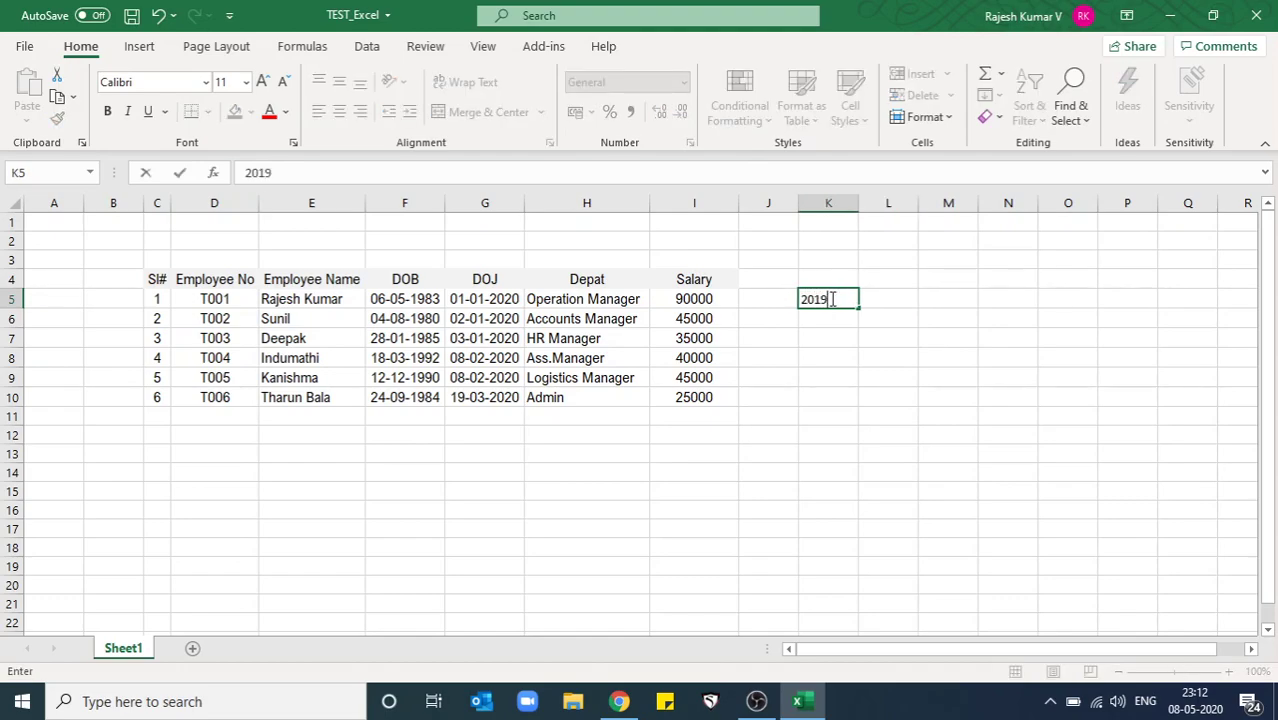
{"action": "key", "text": "Tab"}
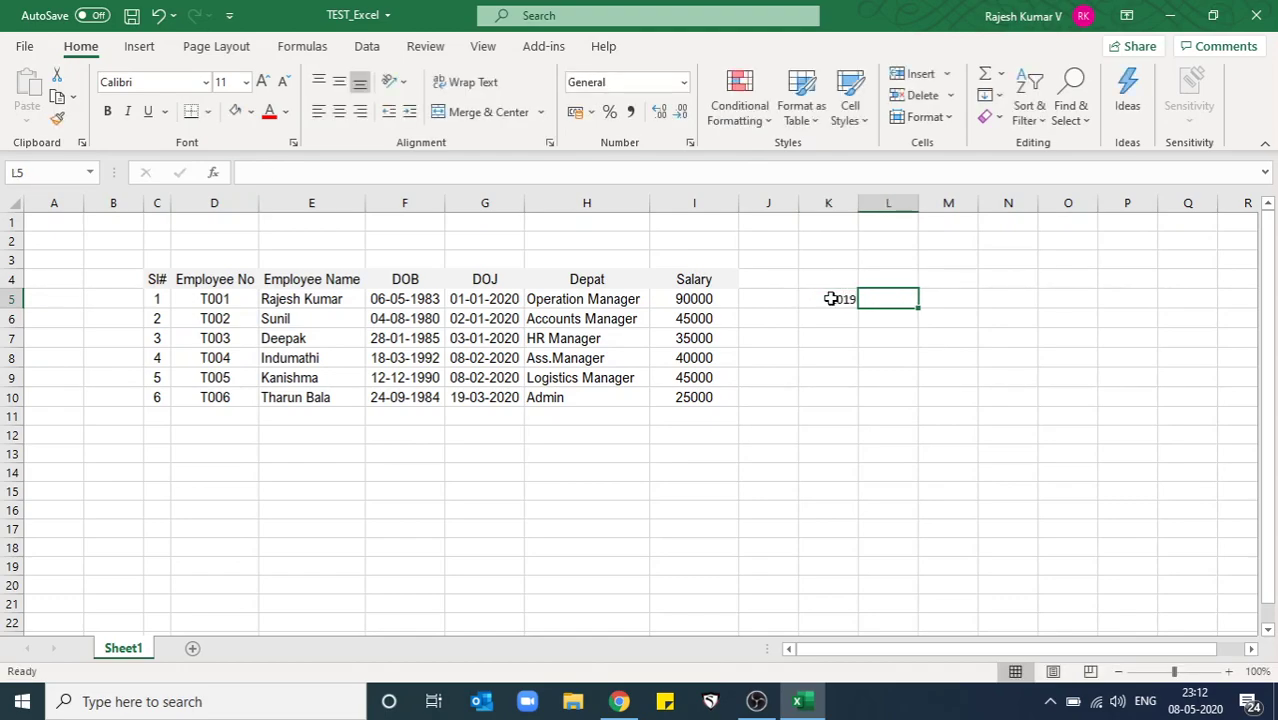
{"action": "type", "text": "2020"}
{"action": "key", "text": "Tab"}
{"action": "key", "text": "Left"}
{"action": "key", "text": "Left"}
{"action": "key", "text": "Right"}
{"action": "key", "text": "Down"}
{"action": "key", "text": "Left"}
{"action": "key", "text": "Up"}
{"action": "key", "text": "Right"}
{"action": "key", "text": "Right"}
{"action": "type", "text": "20"}
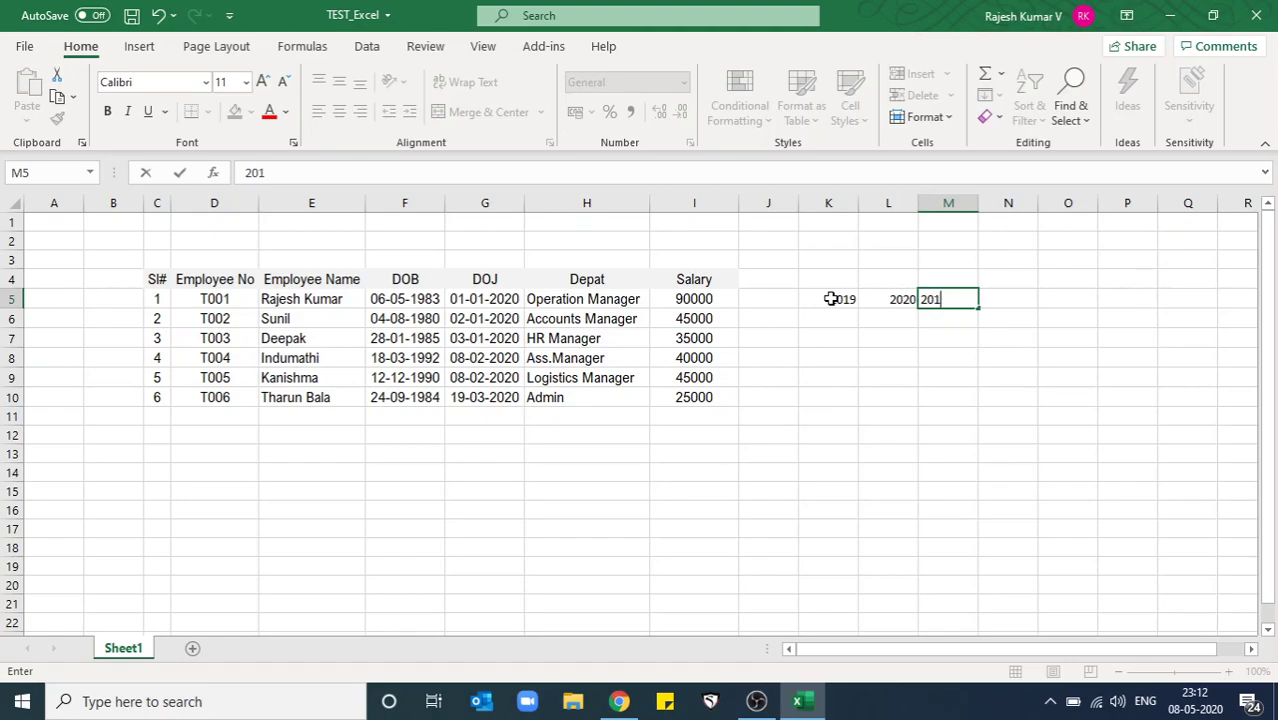
{"action": "key", "text": "BackSpace"}
{"action": "key", "text": "BackSpace"}
{"action": "key", "text": "Return"}
{"action": "key", "text": "Up"}
{"action": "key", "text": "Down"}
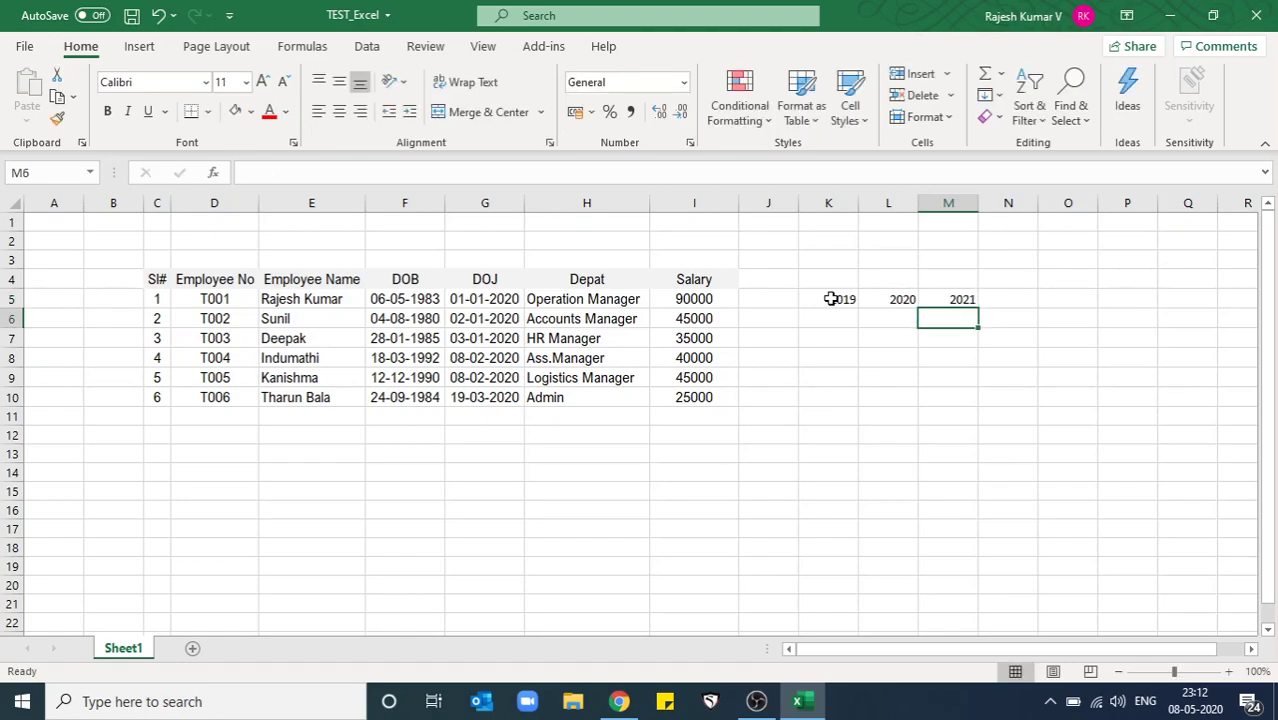
Enter the row label Total Employee in J6 and autofit column J to its text.
{"action": "key", "text": "Left"}
{"action": "key", "text": "Left"}
{"action": "key", "text": "Up"}
{"action": "key", "text": "Down"}
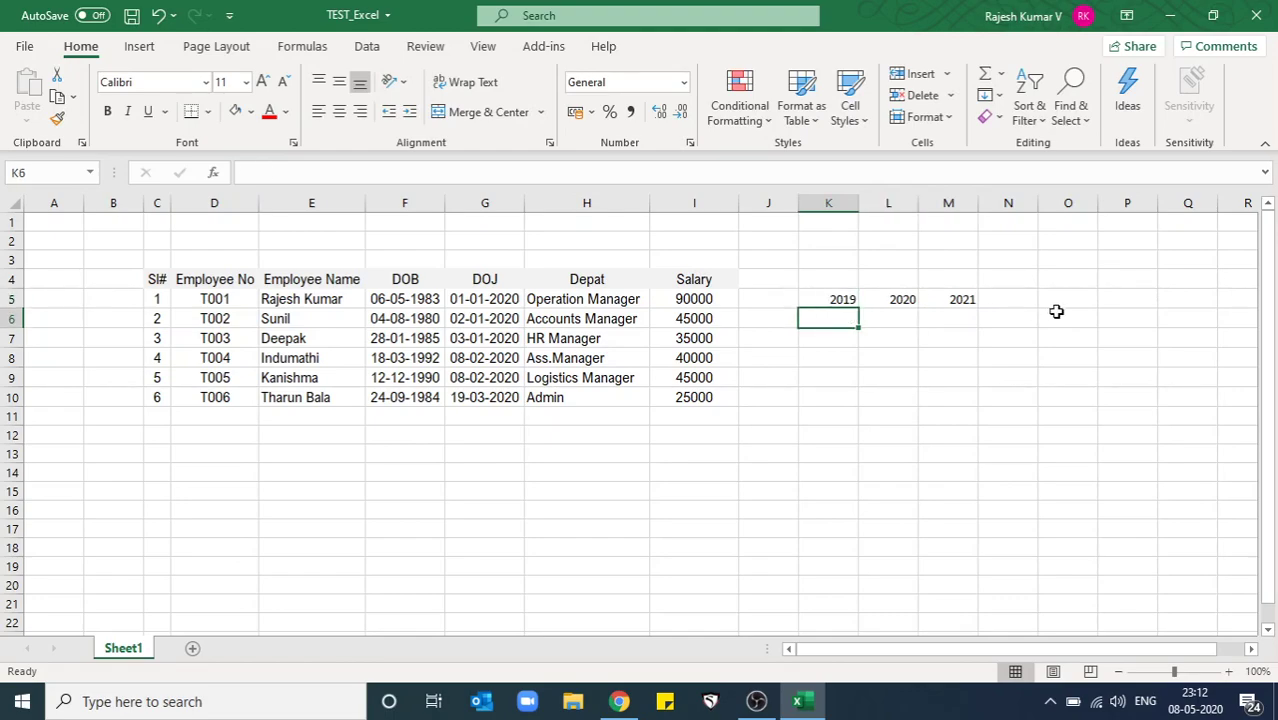
{"action": "key", "text": "Left"}
{"action": "type", "text": "Tot"}
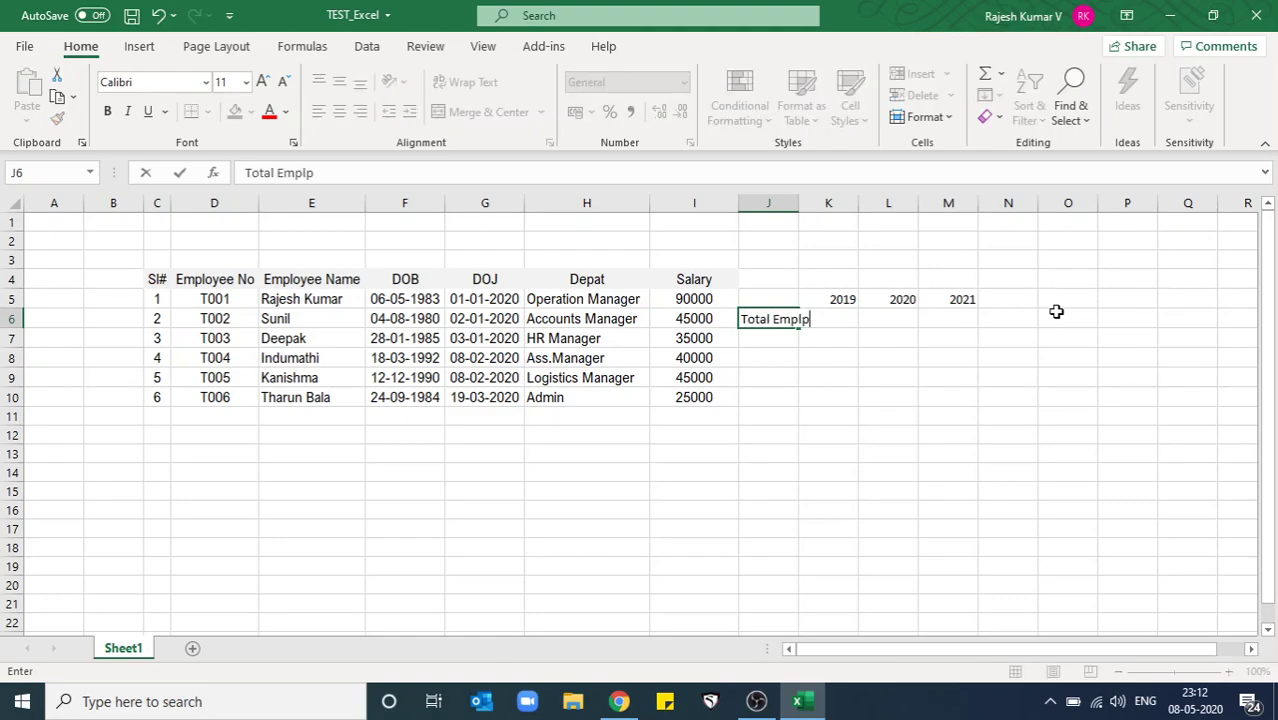
{"action": "type", "text": "al Employe"}
{"action": "key", "text": "Right"}
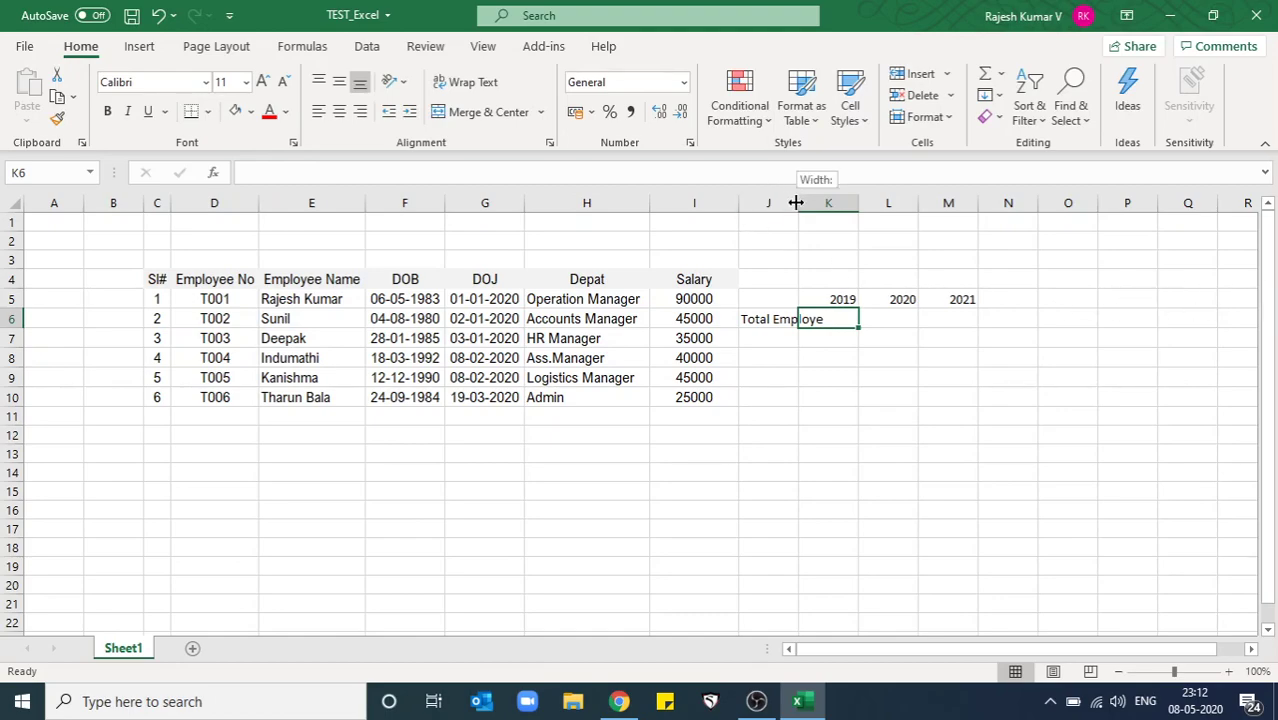
{"action": "double_click", "coordinate": [796, 203]}
{"action": "key", "text": "Left"}
{"action": "key", "text": "F2"}
{"action": "type", "text": "e"}
{"action": "key", "text": "Tab"}
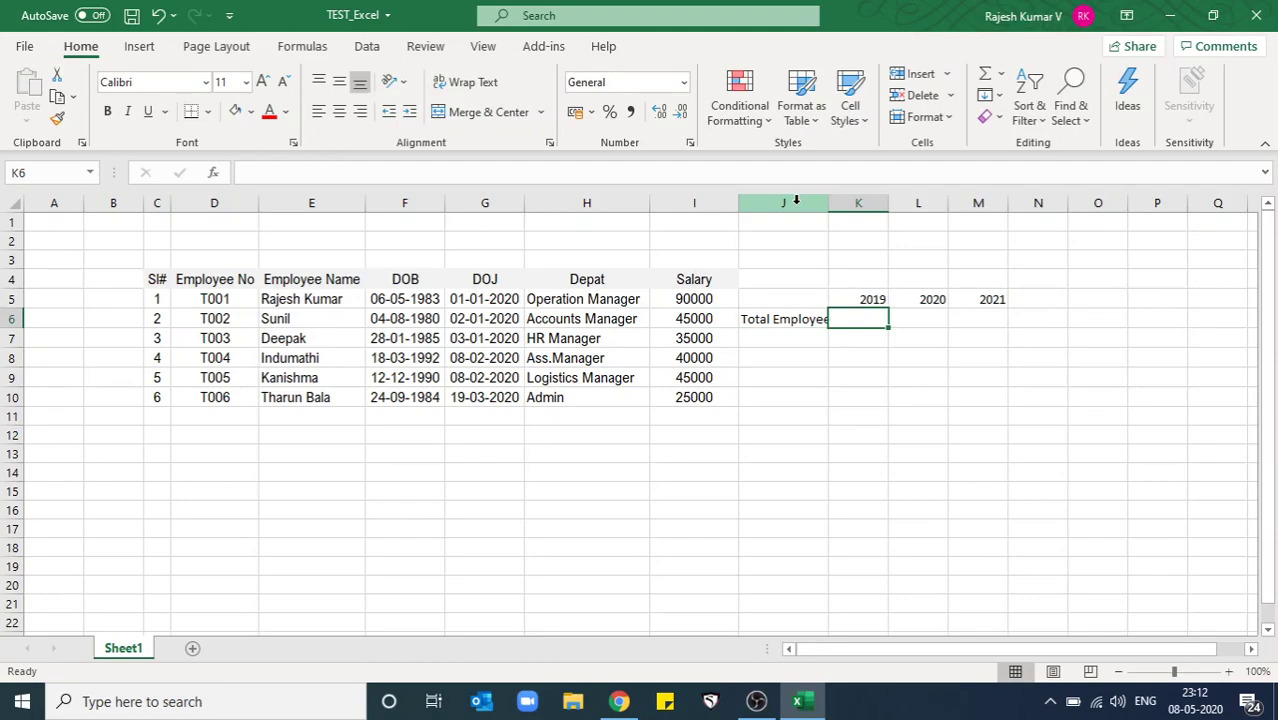
{"action": "double_click", "coordinate": [830, 203]}
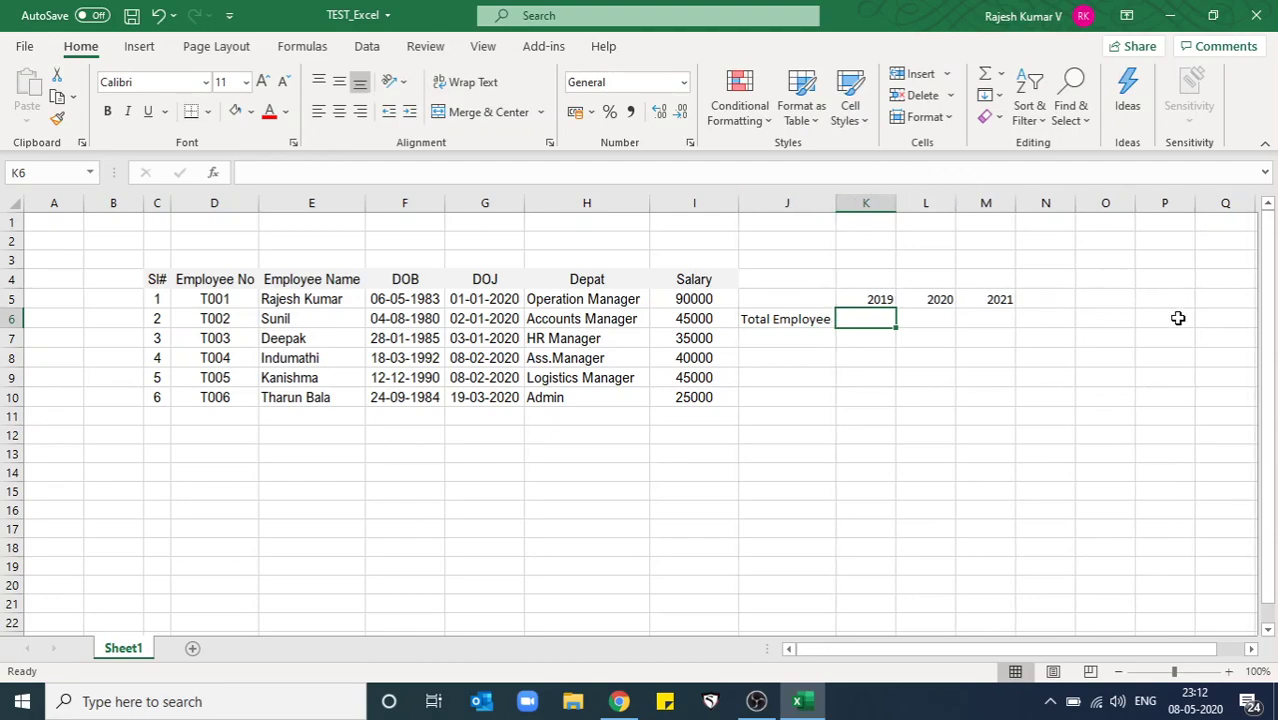
Enter the employee totals 50, 60 and 75 in K6:M6 under the three years.
{"action": "type", "text": "50"}
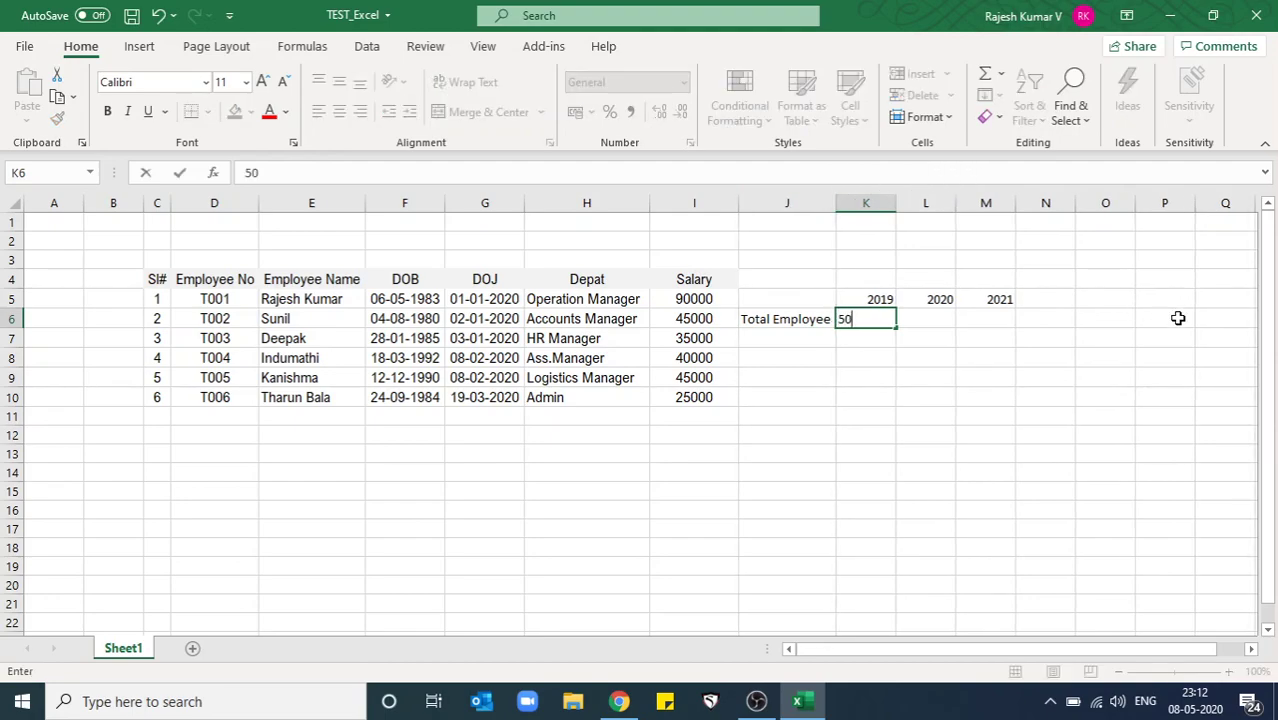
{"action": "key", "text": "Tab"}
{"action": "type", "text": "60"}
{"action": "key", "text": "Tab"}
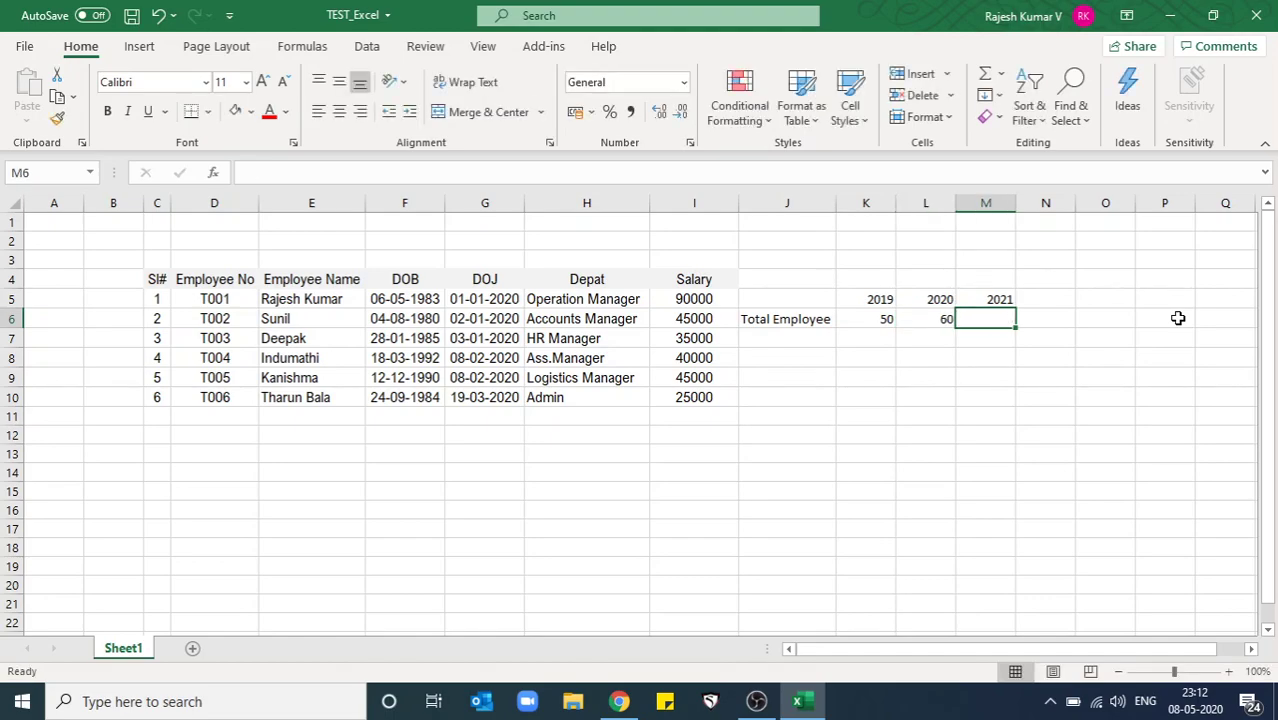
{"action": "type", "text": "2"}
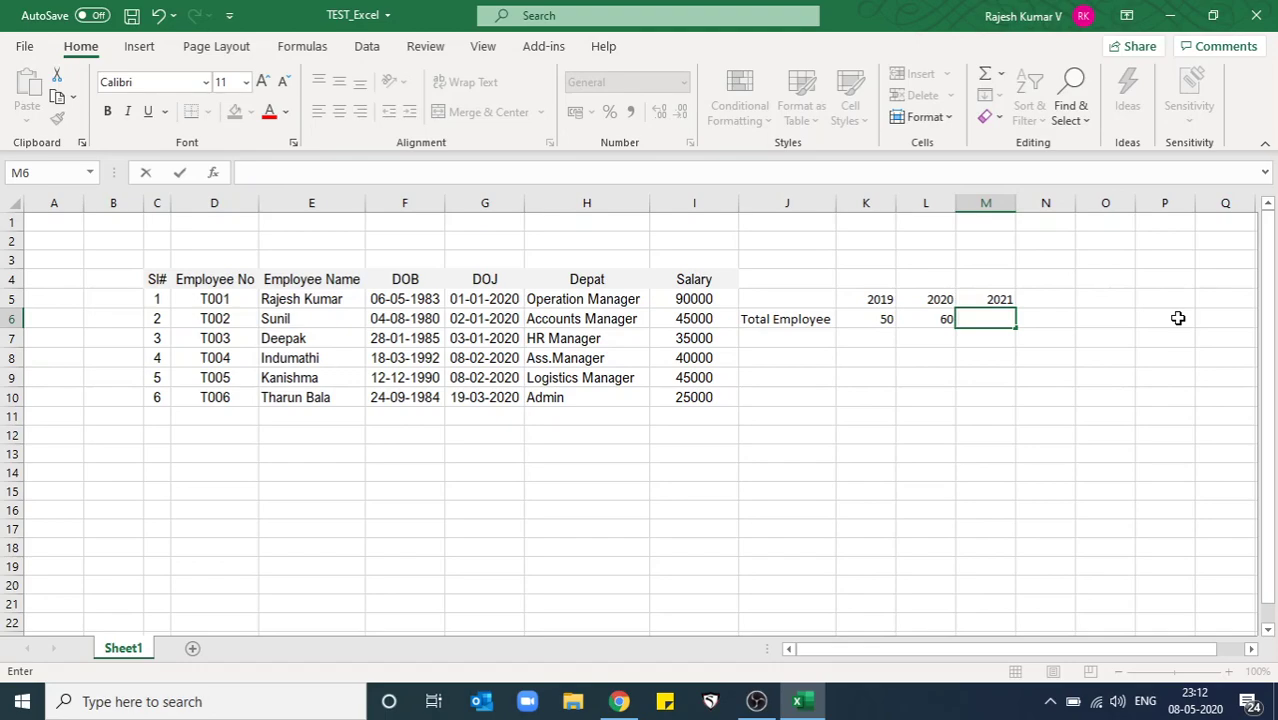
{"action": "type", "text": "5"}
{"action": "key", "text": "Tab"}
{"action": "key", "text": "Left"}
{"action": "key", "text": "Left"}
{"action": "key", "text": "Left"}
{"action": "key", "text": "Left"}
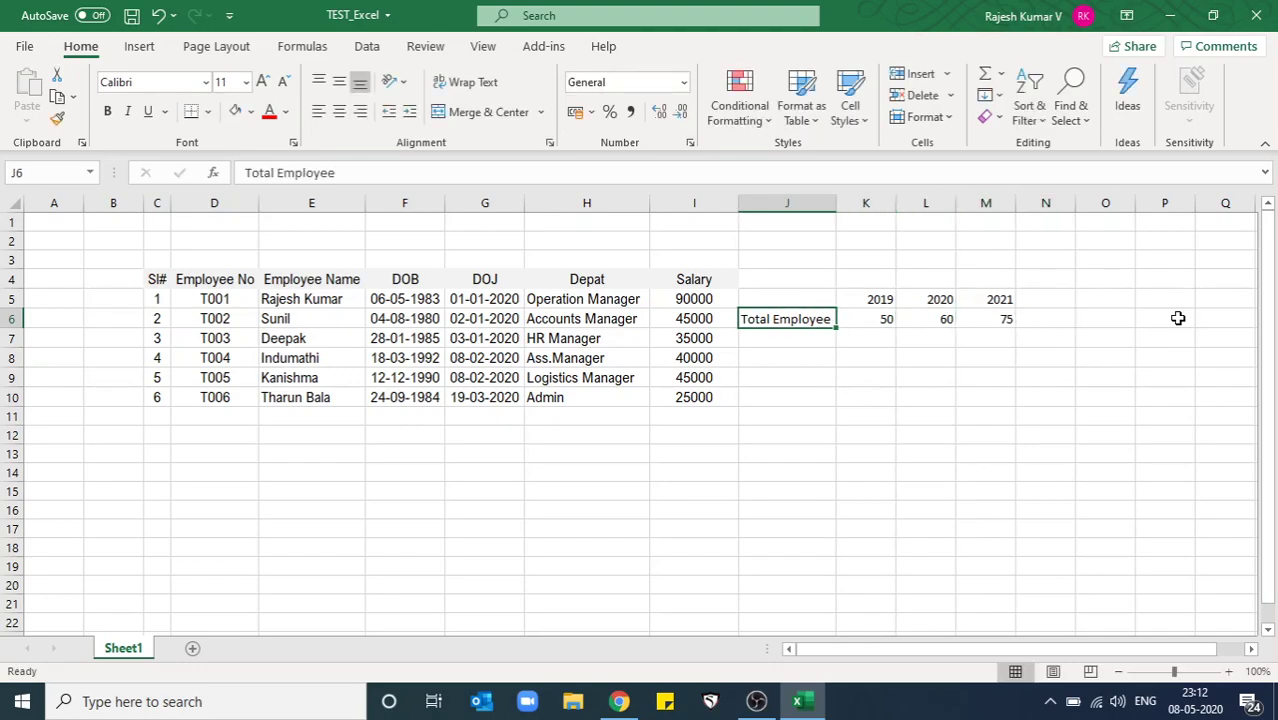
{"action": "key", "text": "Down"}
{"action": "type", "text": "Total "}
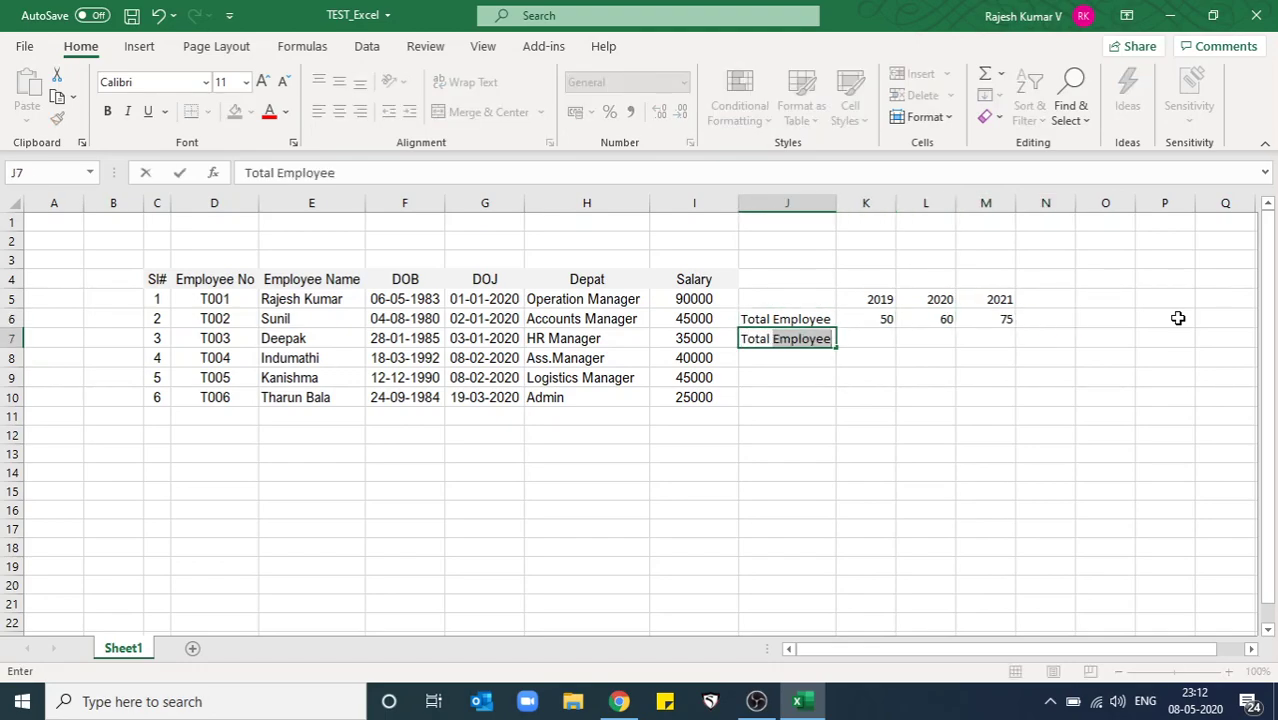
{"action": "type", "text": "Slal"}
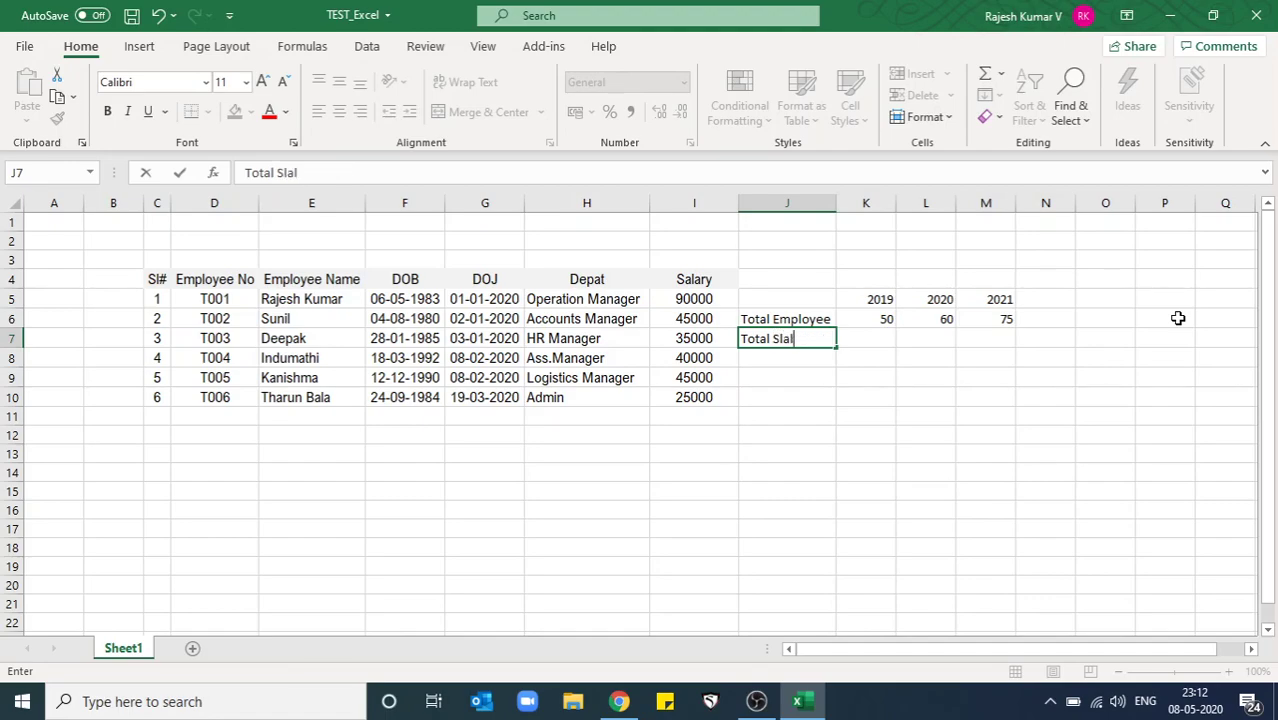
{"action": "key", "text": "BackSpace"}
{"action": "key", "text": "Right"}
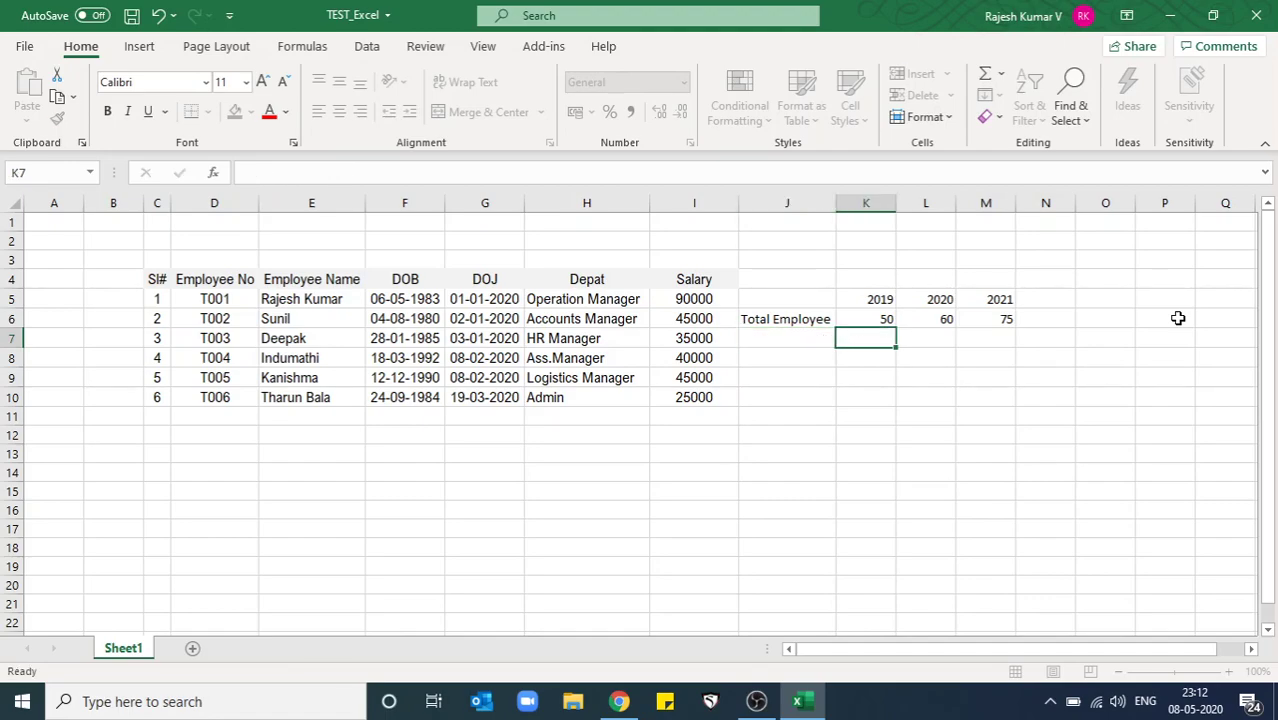
Make the year headings in K5:M5 bold.
{"action": "key", "text": "Up"}
{"action": "key", "text": "Up"}
{"action": "key", "text": "Up"}
{"action": "key", "text": "Down"}
{"action": "key", "text": "shift+Right"}
{"action": "key", "text": "shift+Right"}
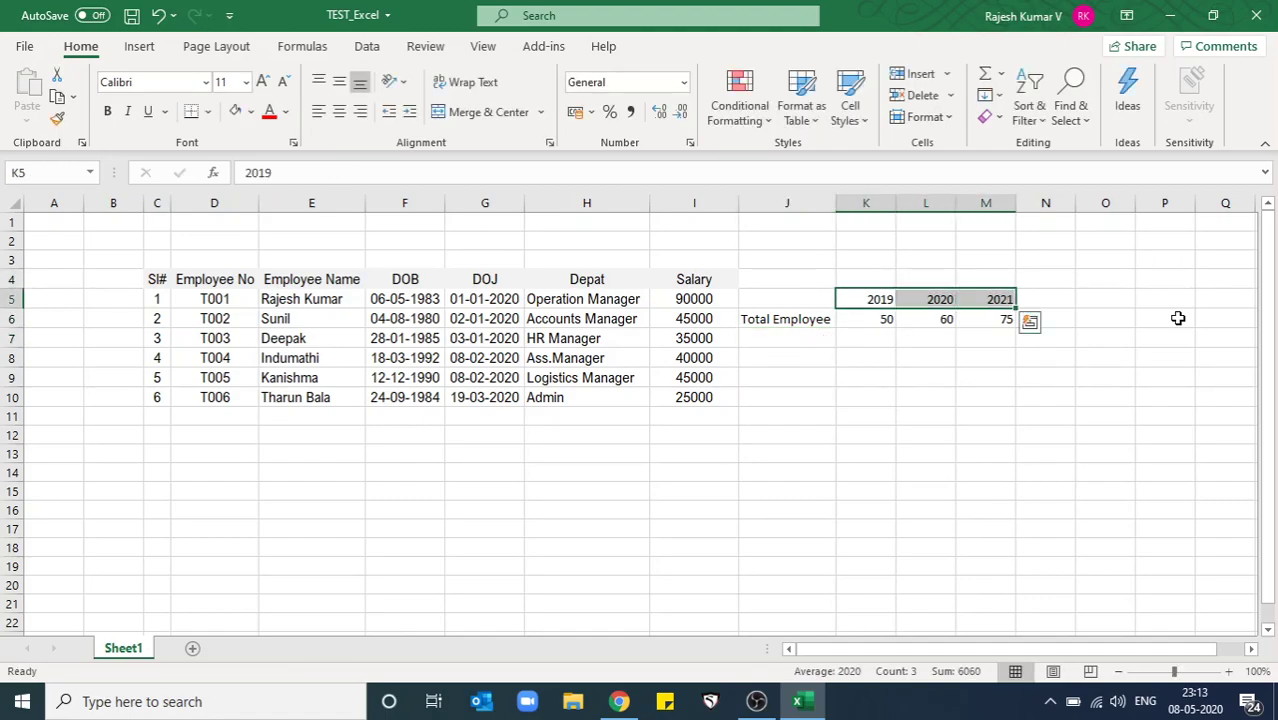
{"action": "key", "text": "ctrl+b"}
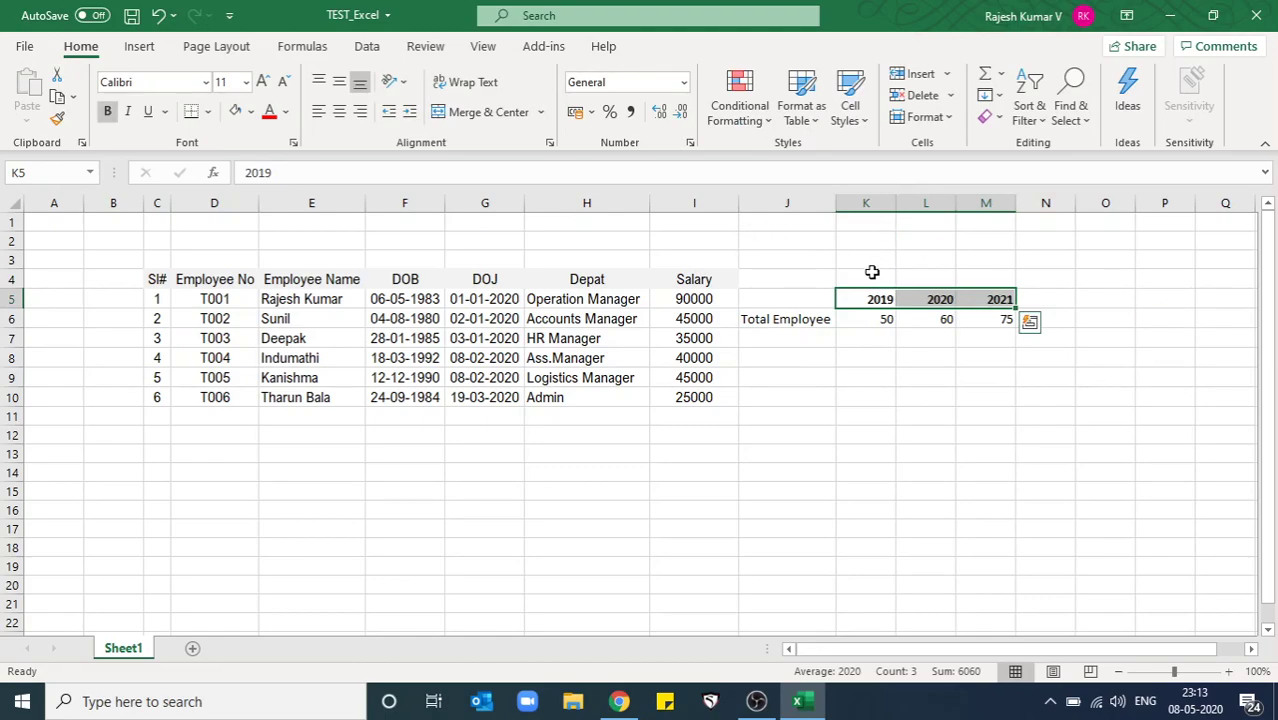
Center the year headings in K5:M5 horizontally.
{"action": "left_click", "coordinate": [893, 366]}
{"action": "left_click_drag", "start_coordinate": [858, 299], "coordinate": [990, 296]}
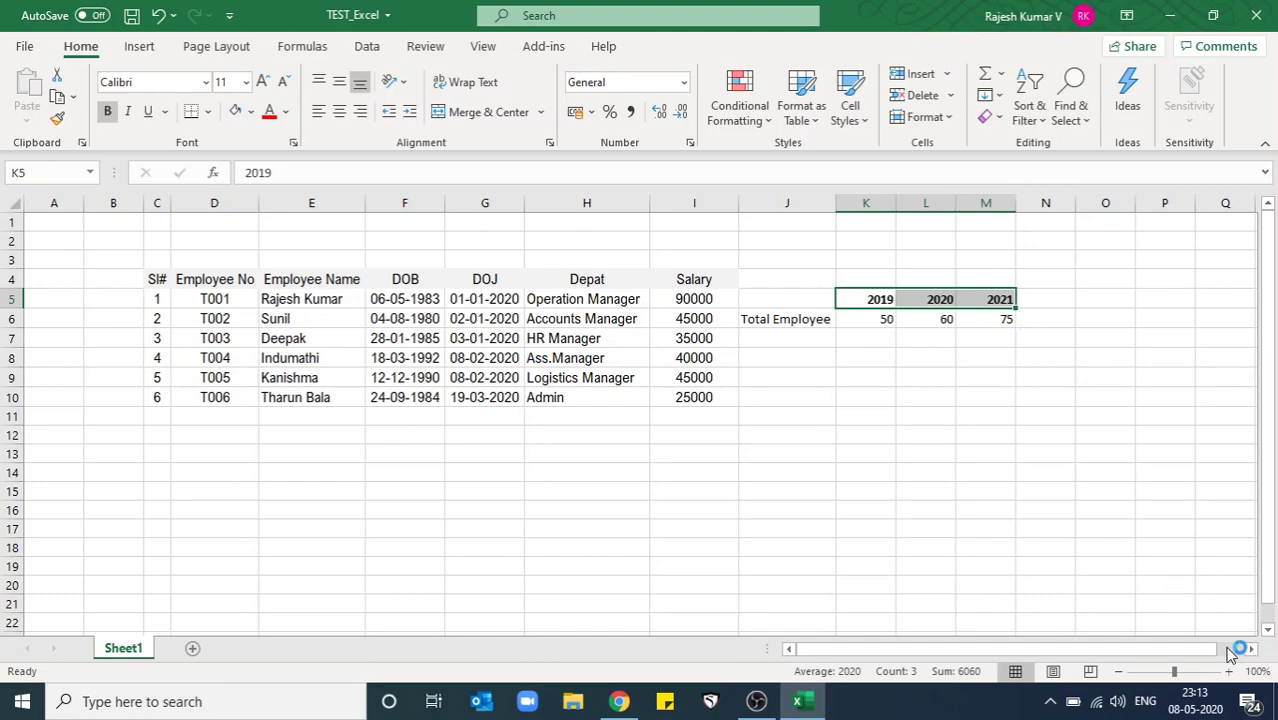
{"action": "left_click", "coordinate": [1250, 649]}
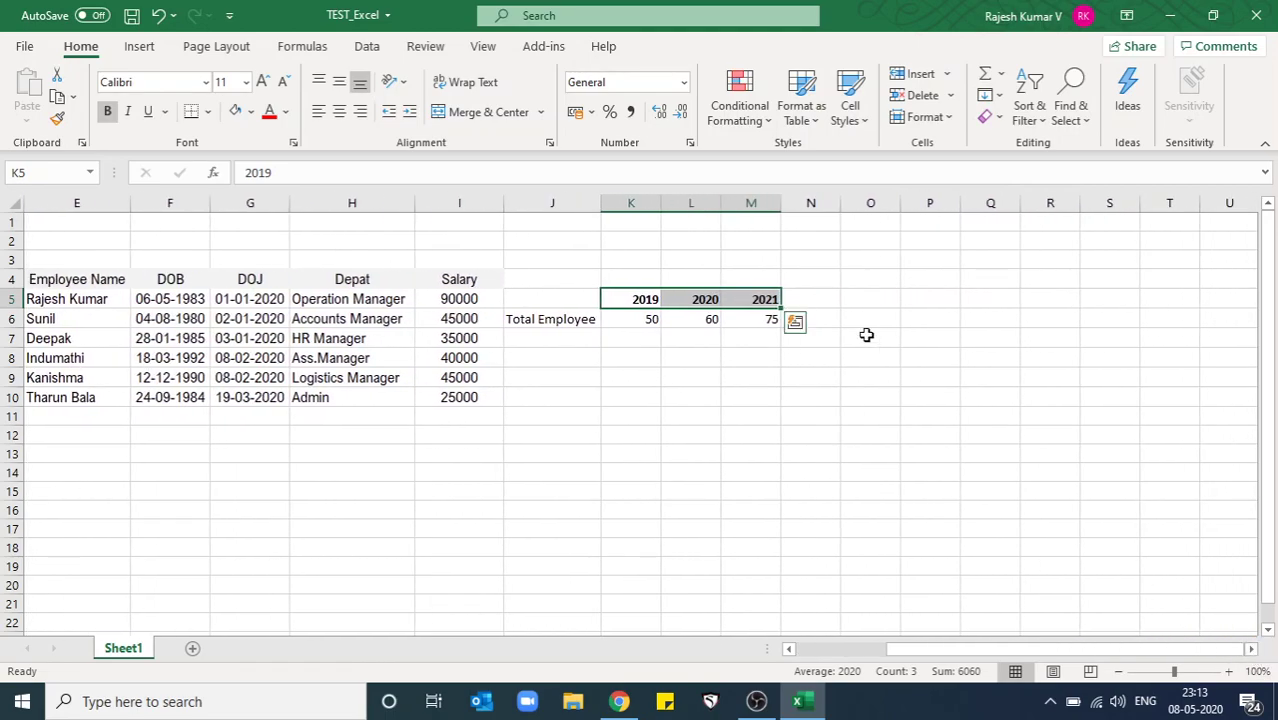
{"action": "left_click", "coordinate": [339, 111]}
{"action": "key", "text": "Up"}
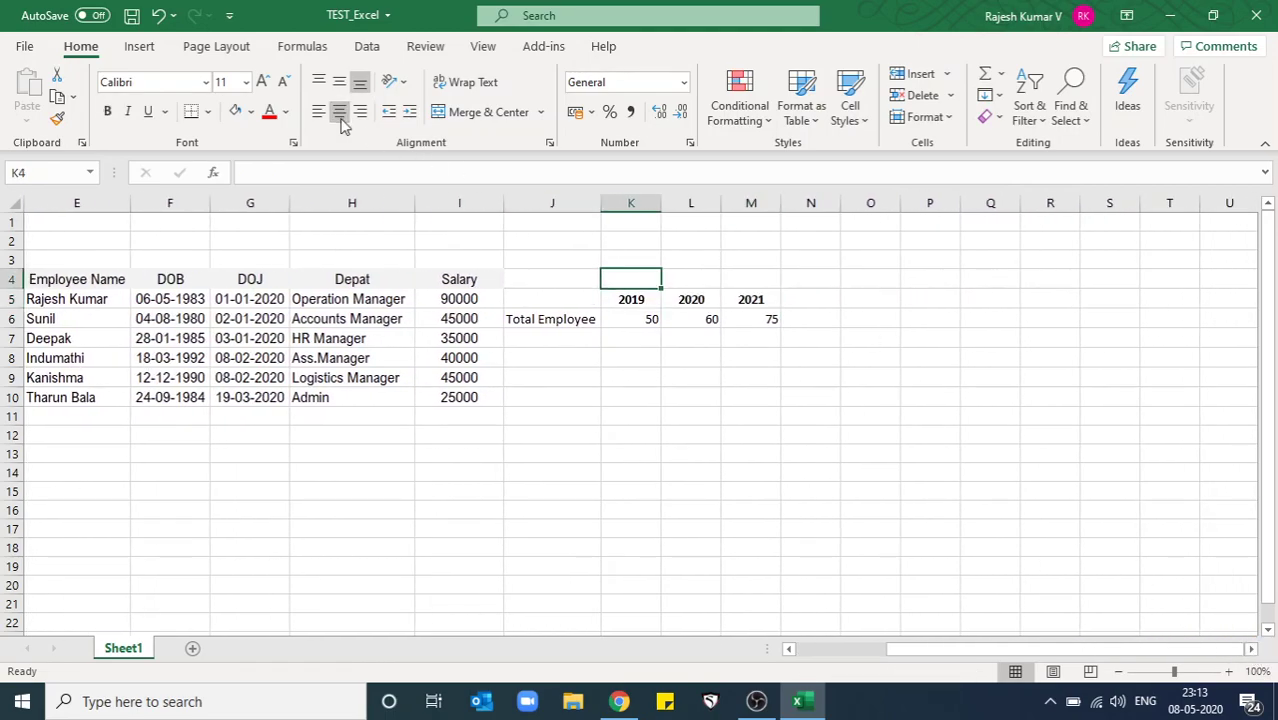
{"action": "key", "text": "shift+Right"}
{"action": "key", "text": "shift+Right"}
{"action": "key", "text": "shift+Left"}
{"action": "key", "text": "shift+Left"}
{"action": "key", "text": "Left"}
{"action": "key", "text": "Left"}
{"action": "key", "text": "Left"}
{"action": "key", "text": "Down"}
{"action": "key", "text": "Down"}
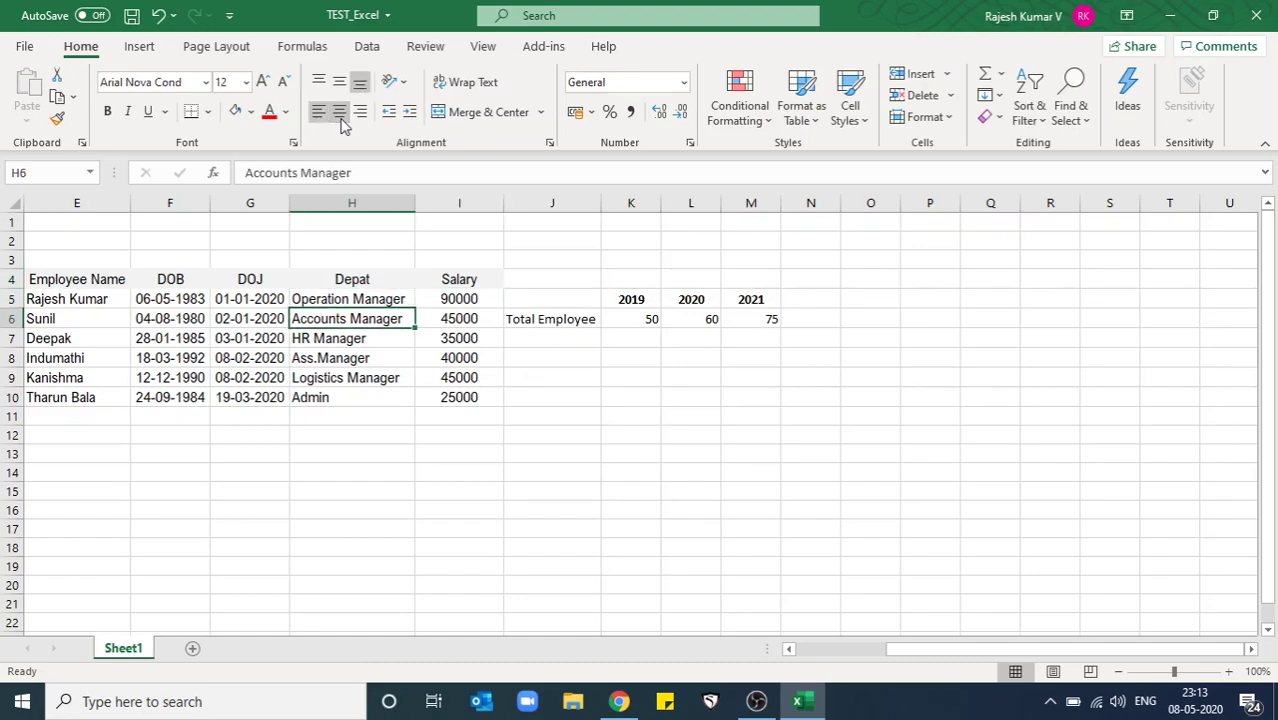
Copy the Total Employee label from J6 into K4 above the year headings.
{"action": "key", "text": "Right"}
{"action": "key", "text": "Right"}
{"action": "key", "text": "Up"}
{"action": "key", "text": "Down"}
{"action": "key", "text": "ctrl+c"}
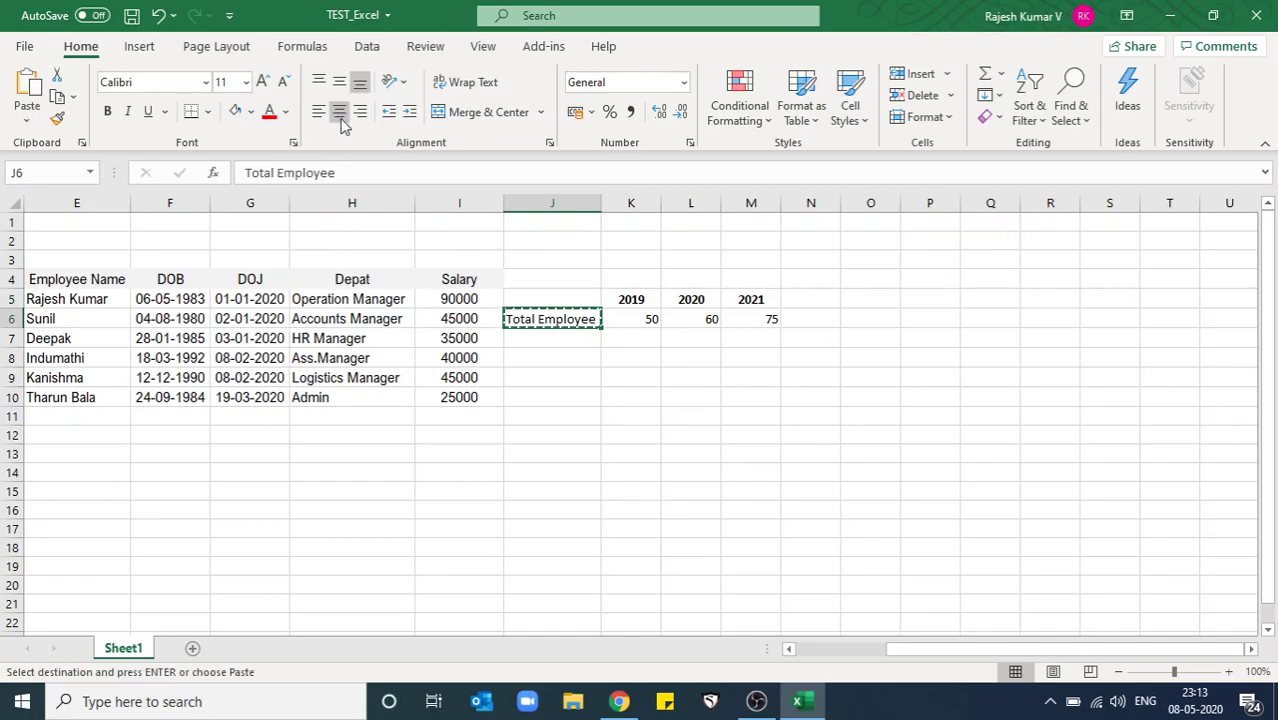
{"action": "key", "text": "Up"}
{"action": "key", "text": "Up"}
{"action": "key", "text": "Right"}
{"action": "key", "text": "Return"}
Merge and center the Total Employee heading across K4:M4.
{"action": "key", "text": "Down"}
{"action": "key", "text": "Up"}
{"action": "key", "text": "shift+Right"}
{"action": "key", "text": "shift+Right"}
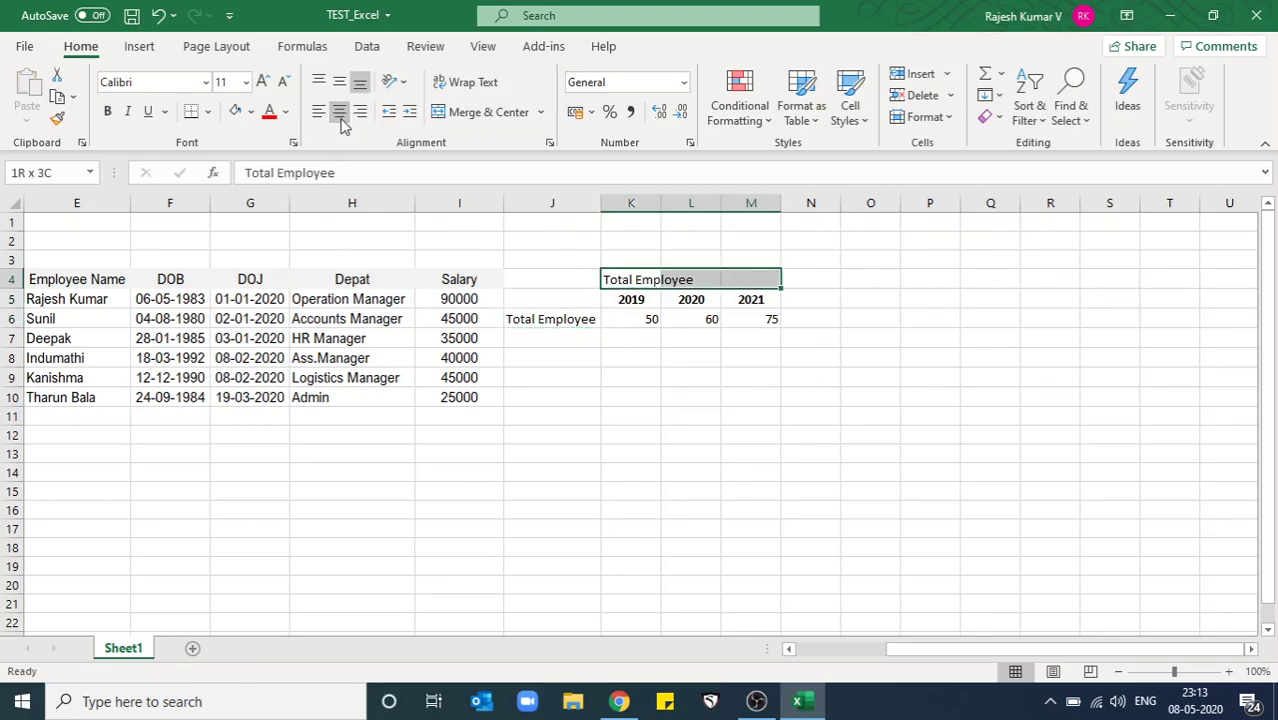
{"action": "left_click", "coordinate": [474, 113]}
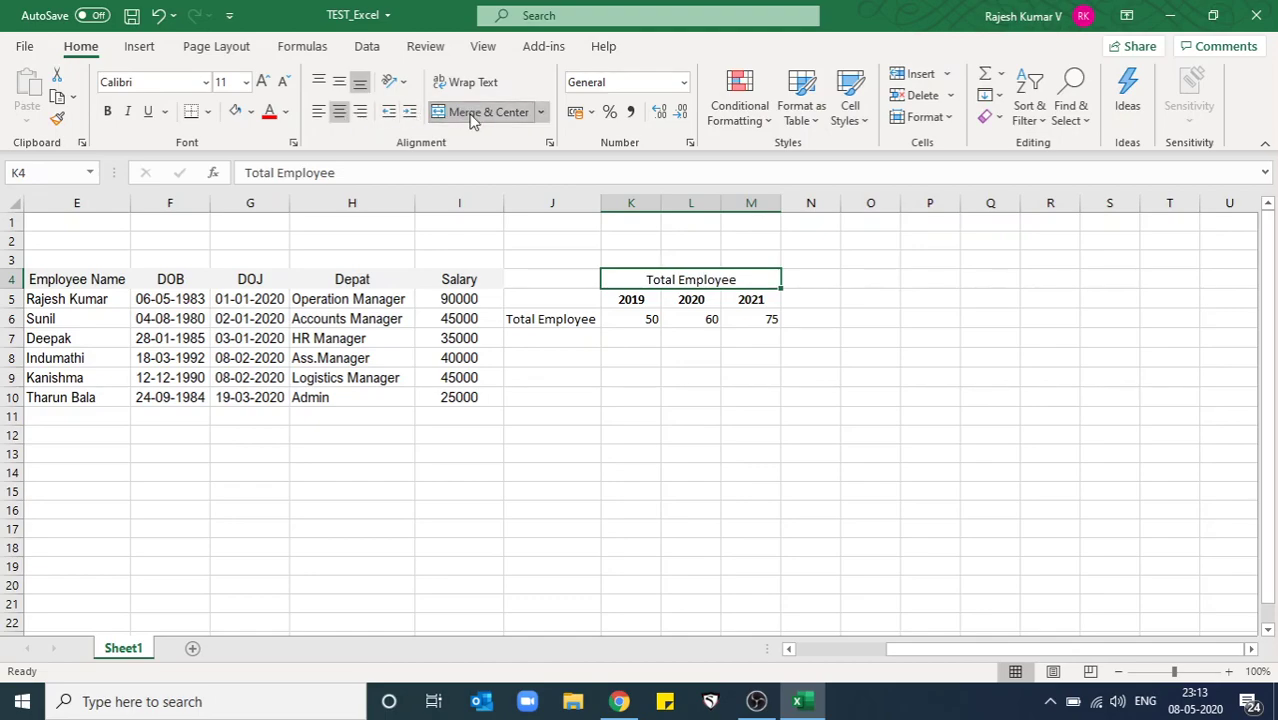
Center the contents of the block K4:M6 and apply all borders to it.
{"action": "left_click_drag", "start_coordinate": [716, 279], "coordinate": [737, 318]}
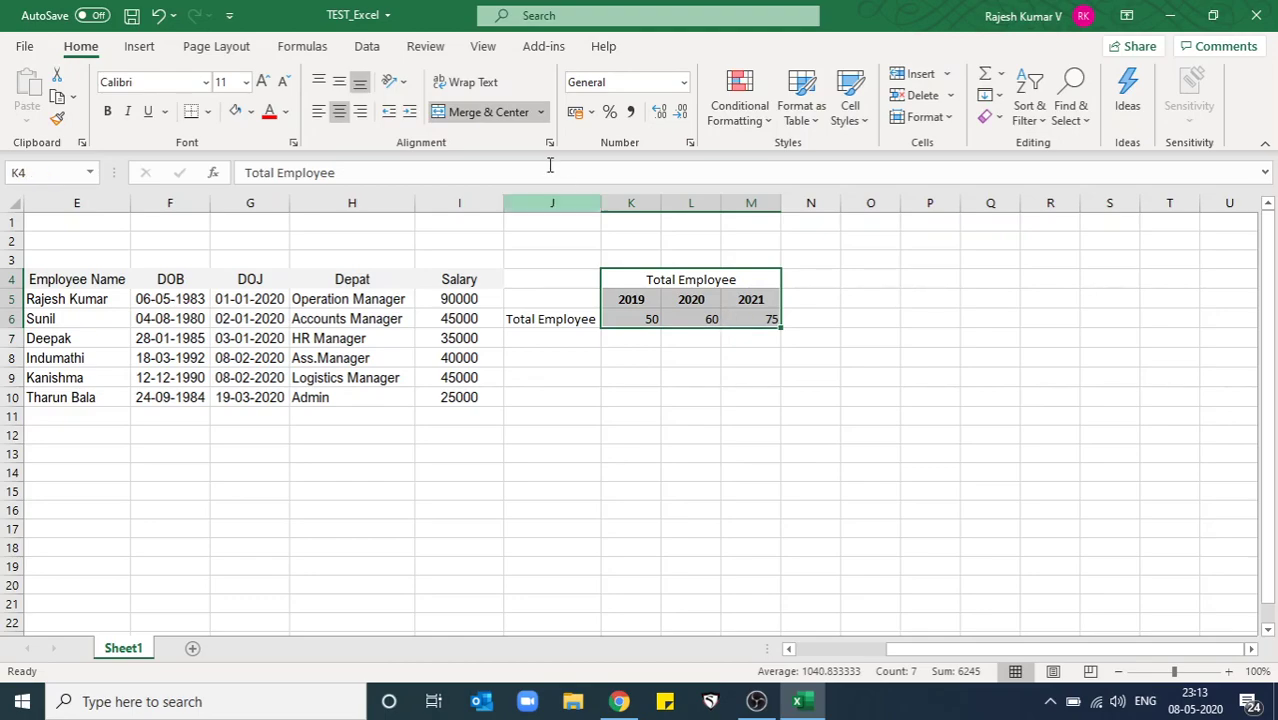
{"action": "left_click", "coordinate": [340, 113]}
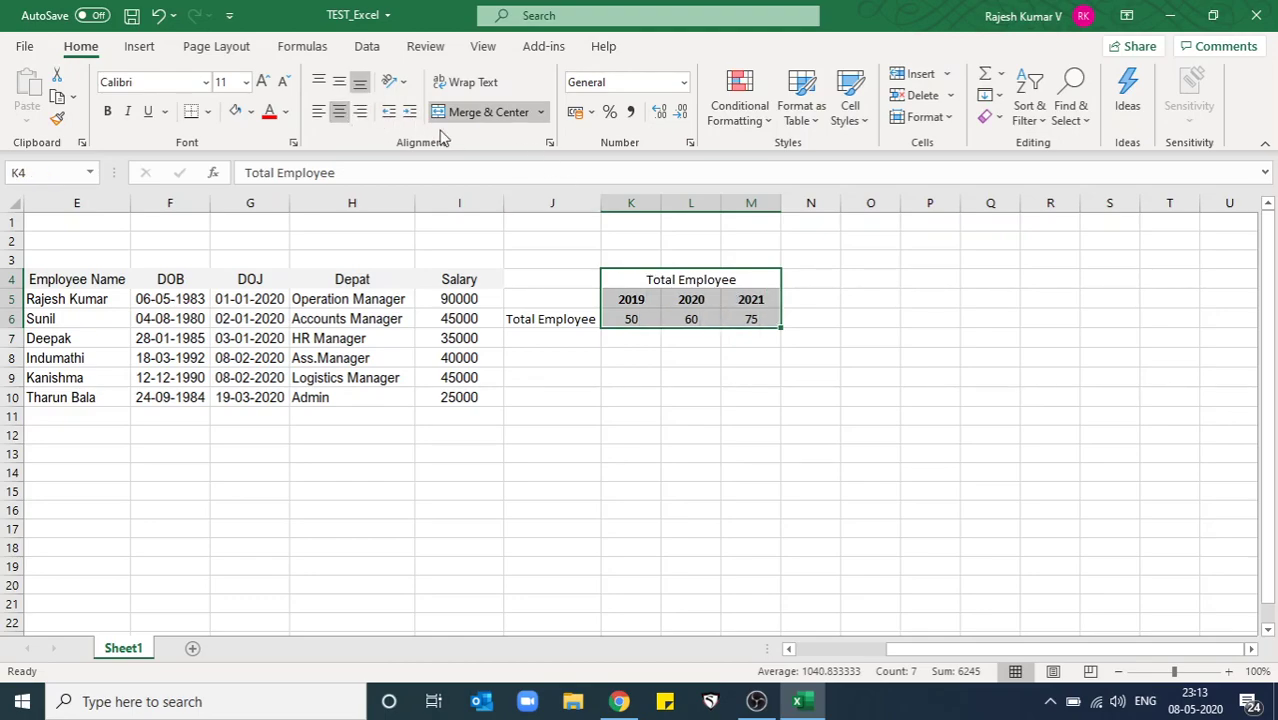
{"action": "left_click", "coordinate": [207, 112]}
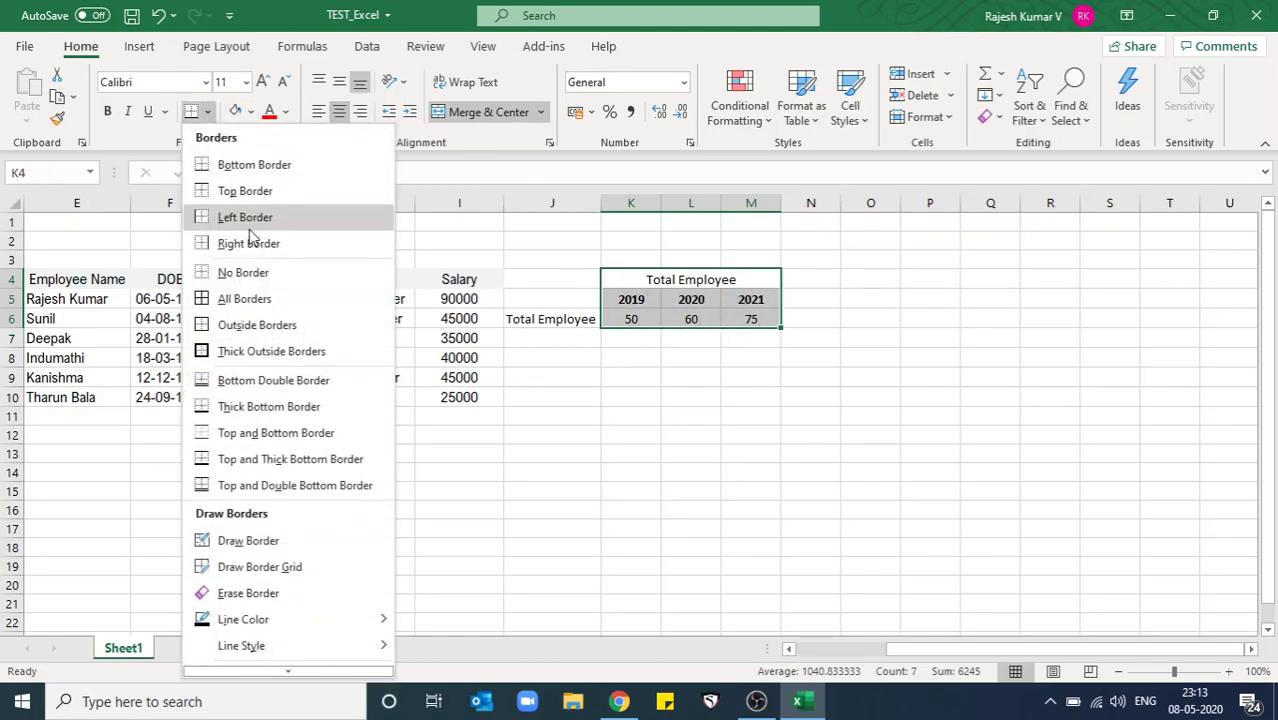
{"action": "left_click", "coordinate": [258, 295]}
{"action": "key", "text": "Right"}
{"action": "key", "text": "Right"}
{"action": "key", "text": "Left"}
{"action": "key", "text": "Down"}
{"action": "key", "text": "Left"}
{"action": "key", "text": "Left"}
{"action": "key", "text": "Up"}
{"action": "key", "text": "shift+Down"}
{"action": "key", "text": "shift+Down"}
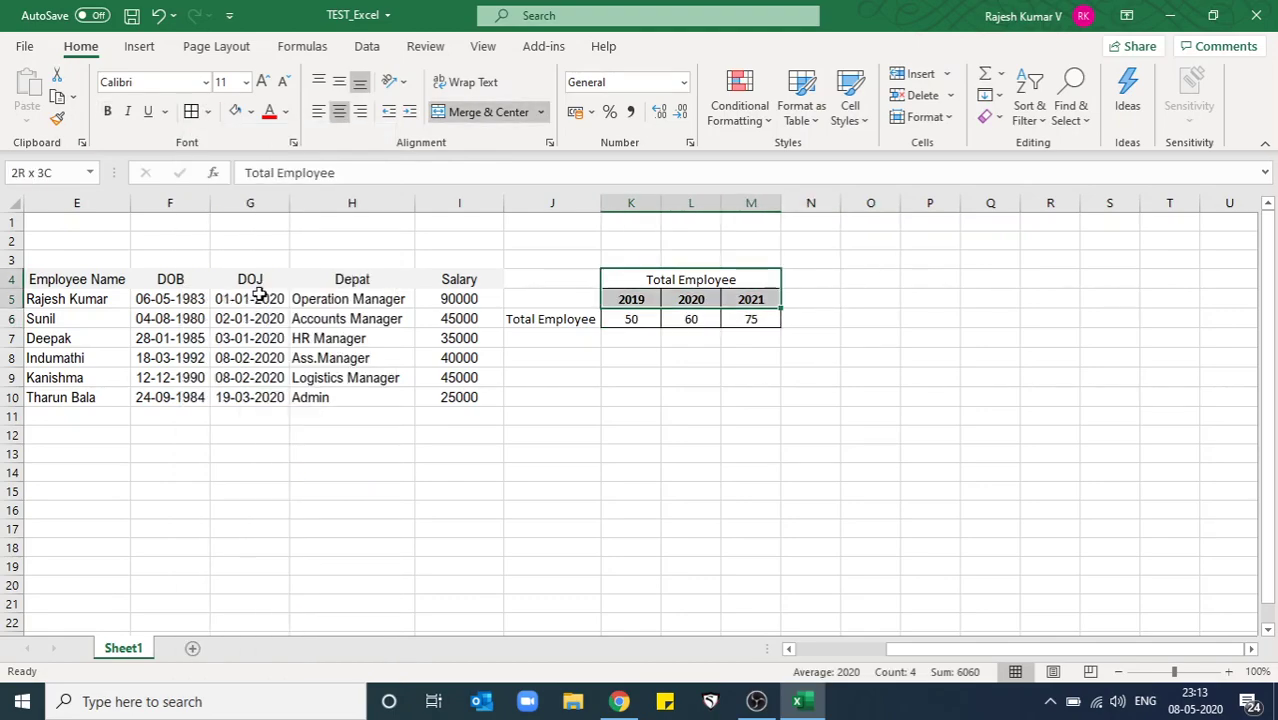
Enter the heading Total Sales in N4 beside the merged Total Employee heading.
{"action": "key", "text": "Down"}
{"action": "key", "text": "Up"}
{"action": "key", "text": "Right"}
{"action": "key", "text": "Right"}
{"action": "key", "text": "Left"}
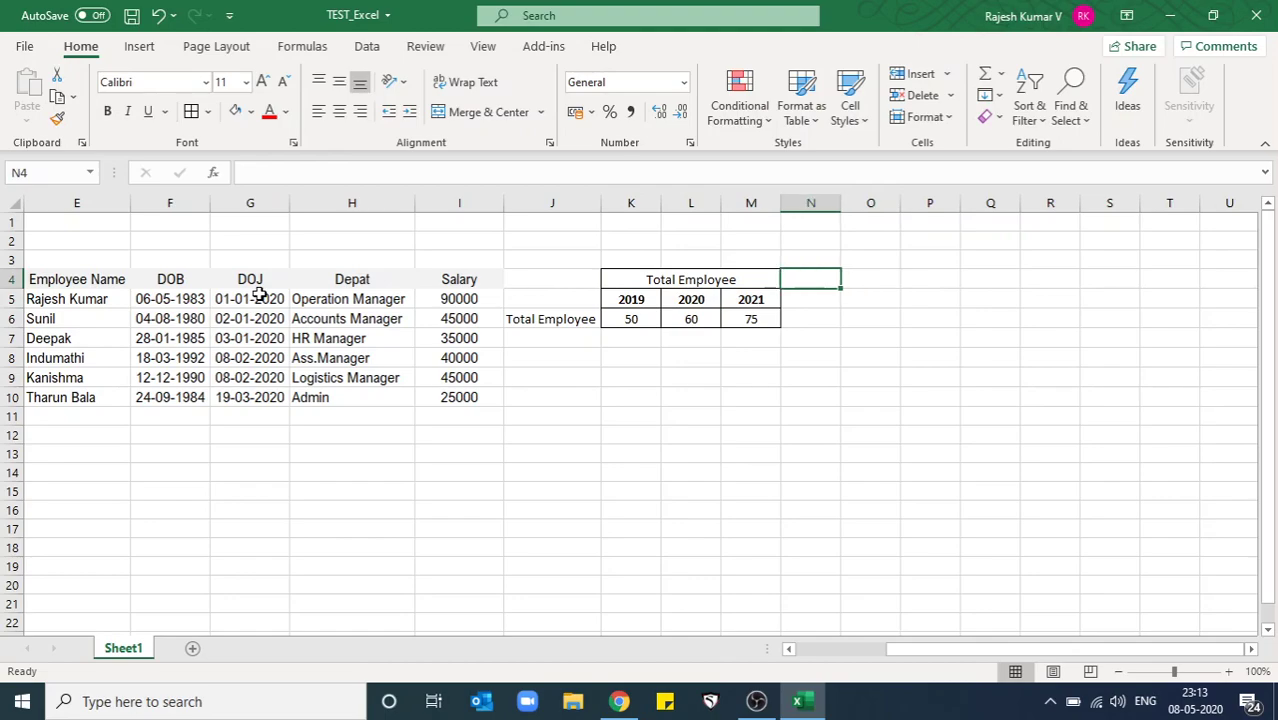
{"action": "type", "text": "Toa"}
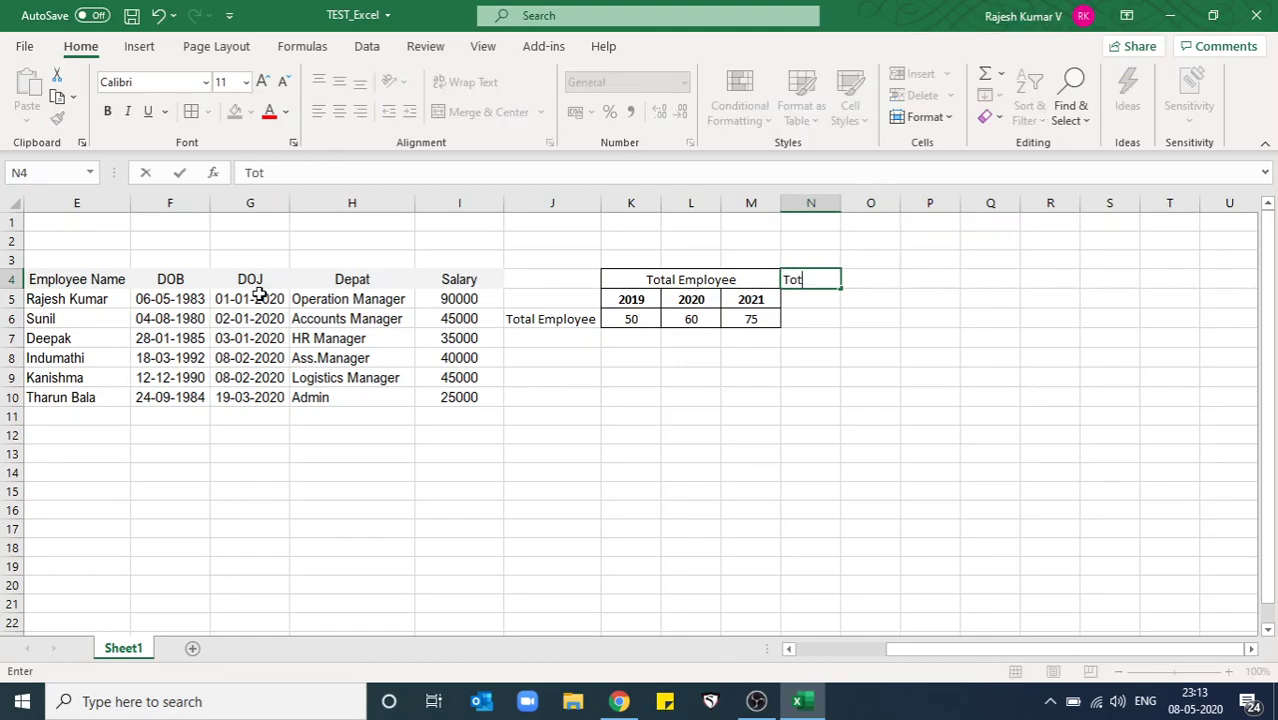
{"action": "type", "text": "mes"}
{"action": "key", "text": "BackSpace"}
{"action": "key", "text": "BackSpace"}
{"action": "key", "text": "BackSpace"}
{"action": "type", "text": "les"}
{"action": "key", "text": "Right"}
Copy the year headings 2019 to 2021 from K5:M5 into N5:P5.
{"action": "key", "text": "Left"}
{"action": "key", "text": "Down"}
{"action": "key", "text": "Left"}
{"action": "key", "text": "Left"}
{"action": "key", "text": "Left"}
{"action": "key", "text": "shift+Right"}
{"action": "key", "text": "shift+Right"}
{"action": "key", "text": "ctrl+c"}
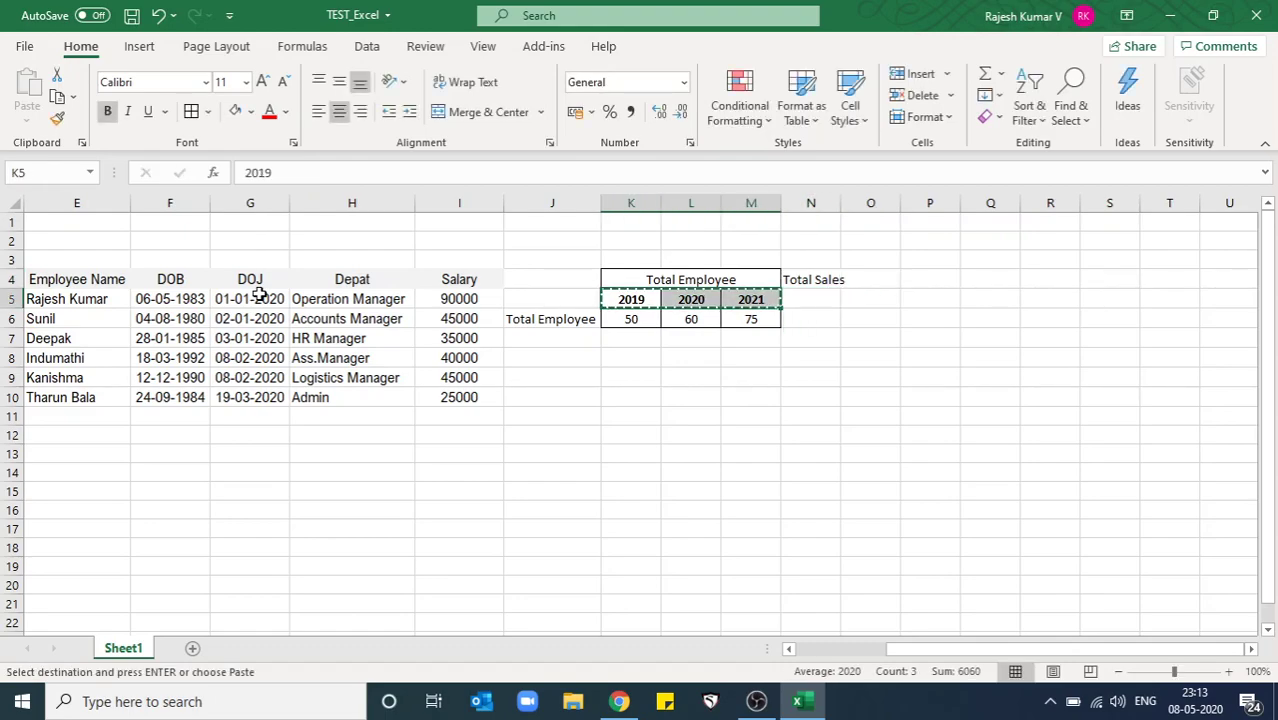
{"action": "key", "text": "Right"}
{"action": "key", "text": "Right"}
{"action": "key", "text": "Right"}
{"action": "key", "text": "ctrl+v"}
Merge and center the Total Sales heading across N4:P4.
{"action": "key", "text": "Up"}
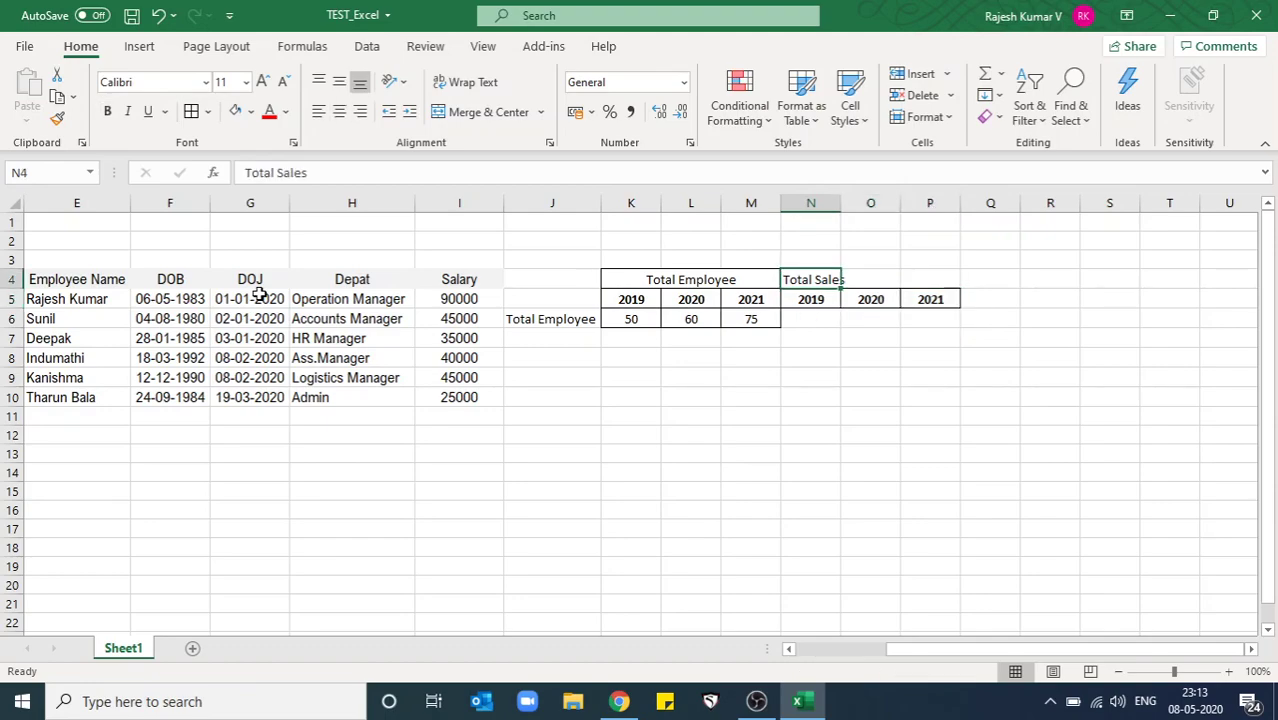
{"action": "key", "text": "Right"}
{"action": "key", "text": "Right"}
{"action": "key", "text": "Left"}
{"action": "key", "text": "Left"}
{"action": "key", "text": "shift+Right"}
{"action": "key", "text": "shift+Right"}
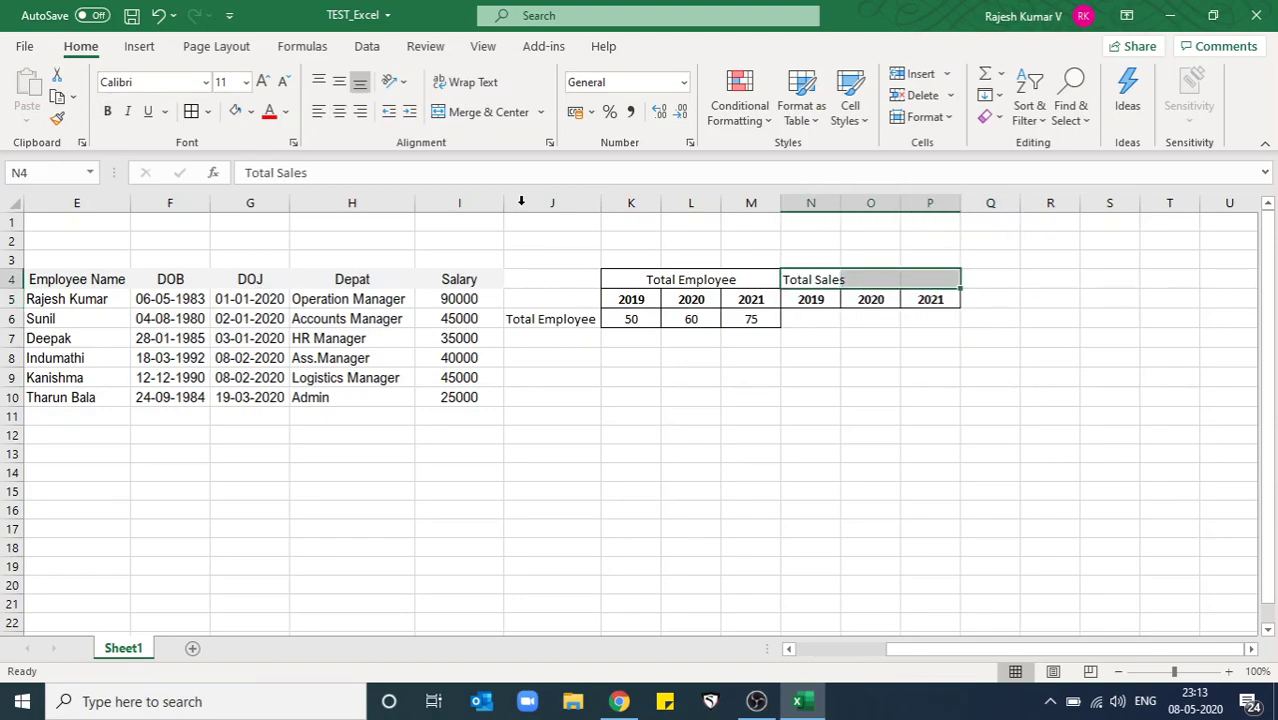
{"action": "left_click", "coordinate": [478, 113]}
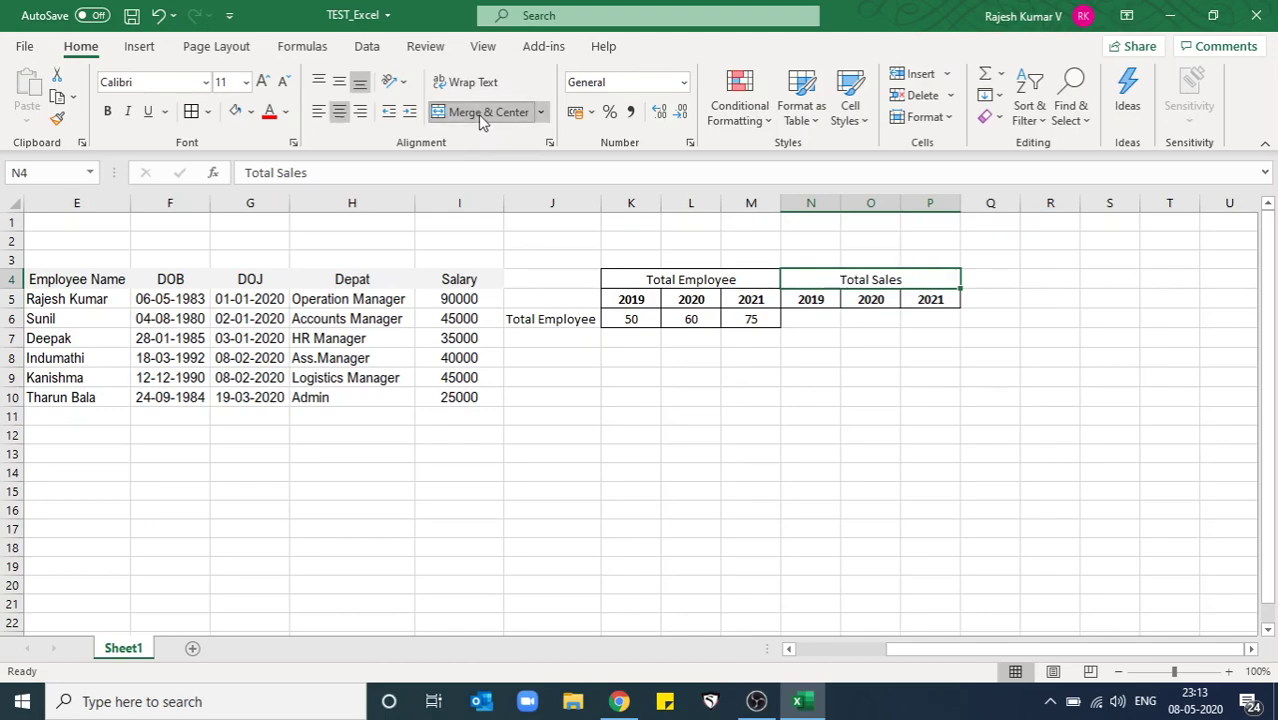
Fill the merged Total Sales heading in N4:P4 with a medium blue-gray theme color.
{"action": "key", "text": "Down"}
{"action": "key", "text": "Down"}
{"action": "key", "text": "Up"}
{"action": "key", "text": "Up"}
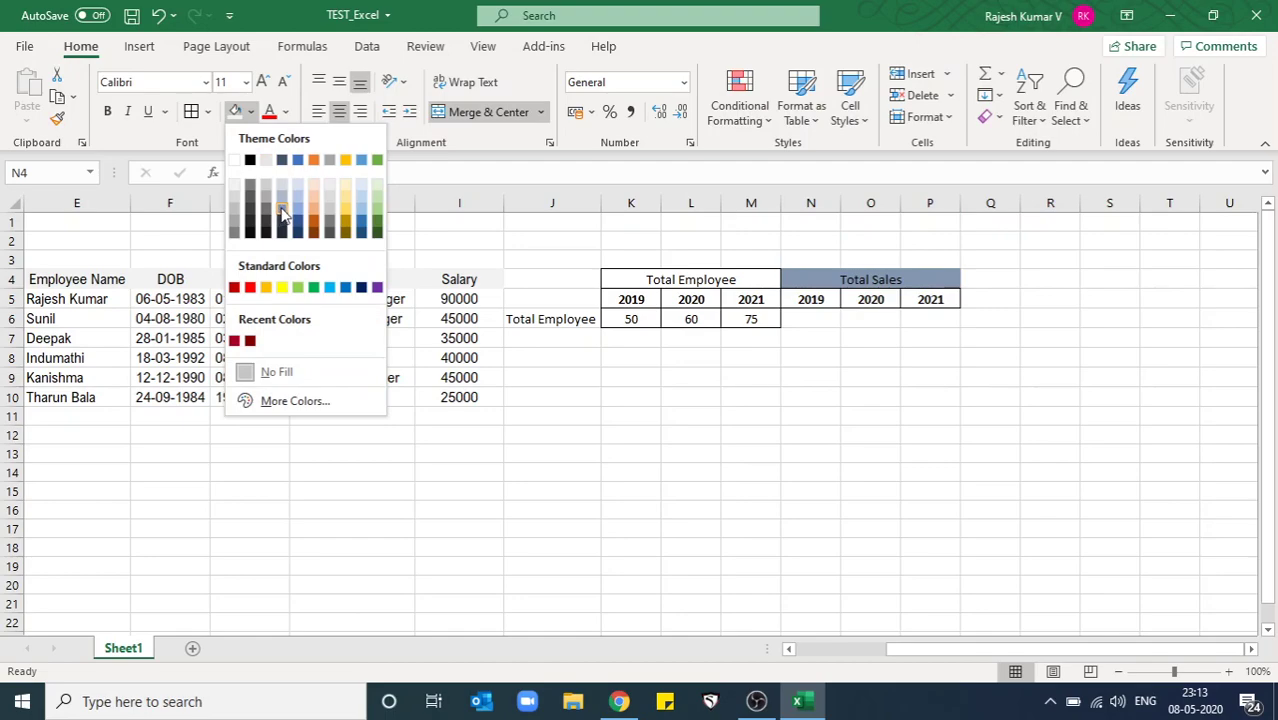
{"action": "left_click", "coordinate": [281, 218]}
Fill the Total Sales year headings in N5:P5 with yellow.
{"action": "key", "text": "Down"}
{"action": "key", "text": "shift+Right"}
{"action": "key", "text": "shift+Right"}
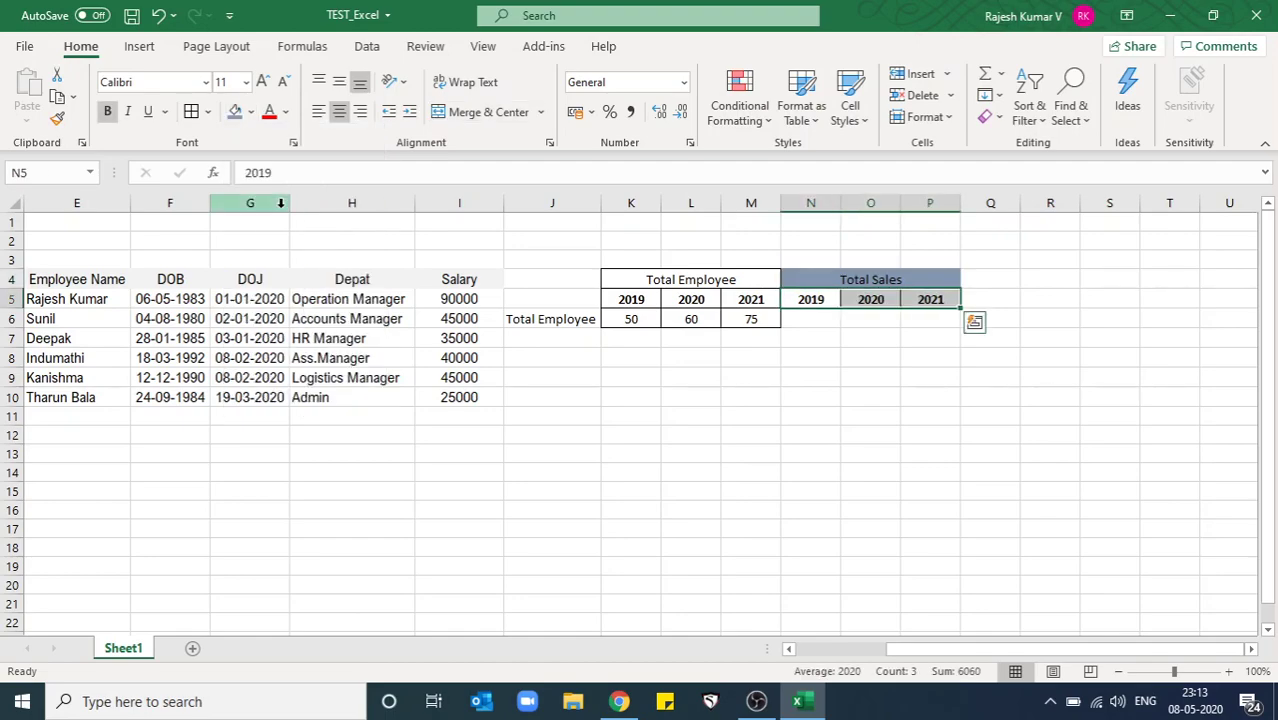
{"action": "left_click", "coordinate": [251, 112]}
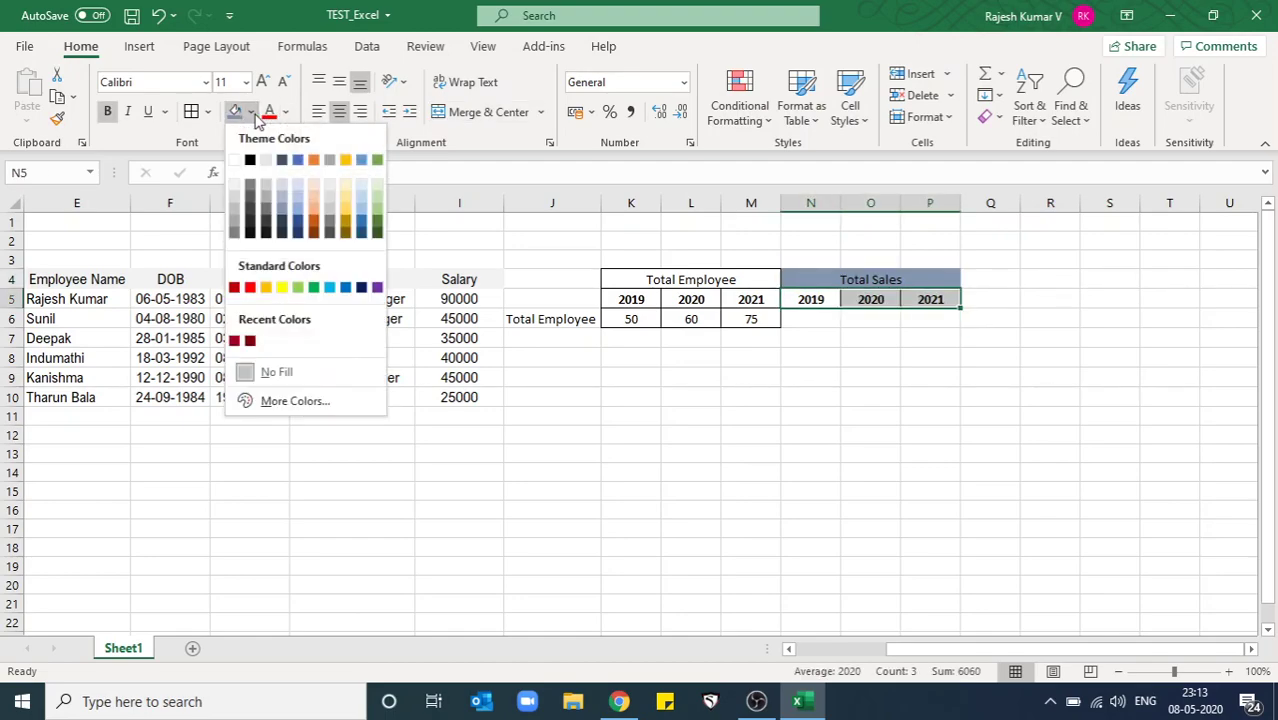
{"action": "left_click", "coordinate": [282, 287]}
{"action": "left_click", "coordinate": [816, 467]}
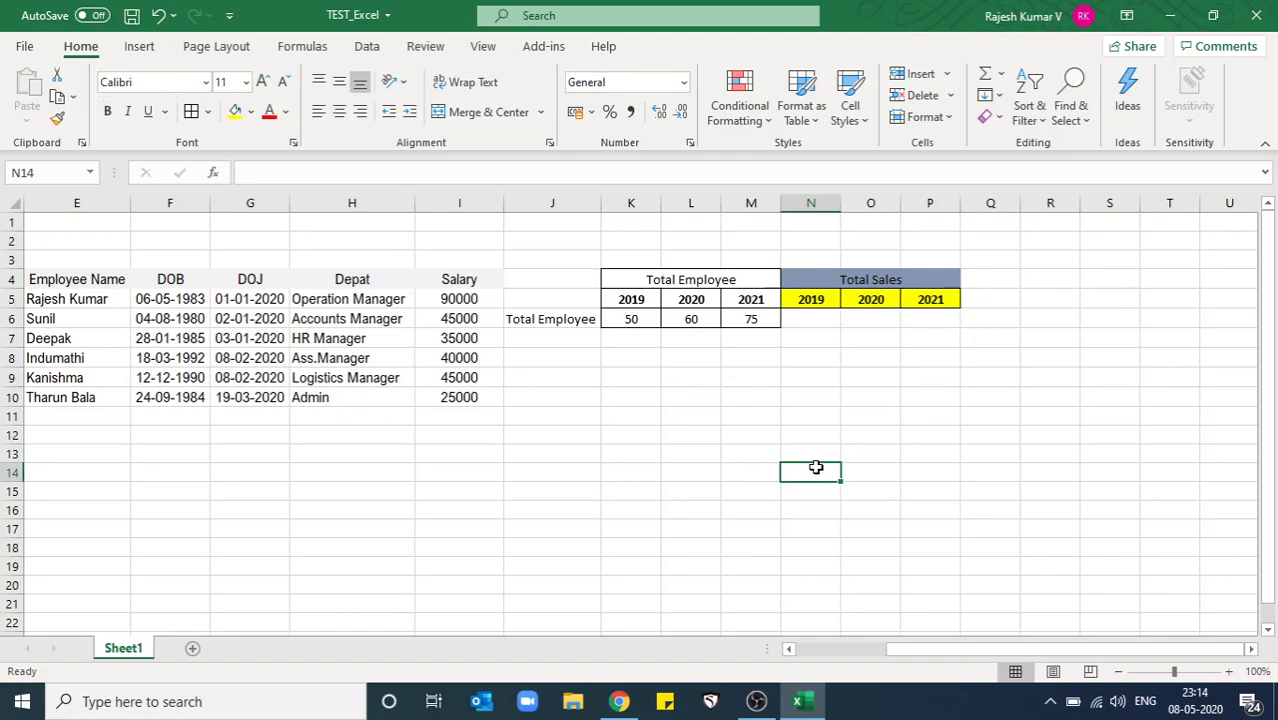
Enter the sales values 1000000, 100000 and 10000 in N6, O6 and P6 below the 2019 to 2021 headings.
{"action": "key", "text": "Down"}
{"action": "key", "text": "Up"}
{"action": "key", "text": "Up"}
{"action": "key", "text": "Up"}
{"action": "key", "text": "Up"}
{"action": "key", "text": "Up"}
{"action": "key", "text": "Up"}
{"action": "key", "text": "Up"}
{"action": "key", "text": "Up"}
{"action": "key", "text": "Up"}
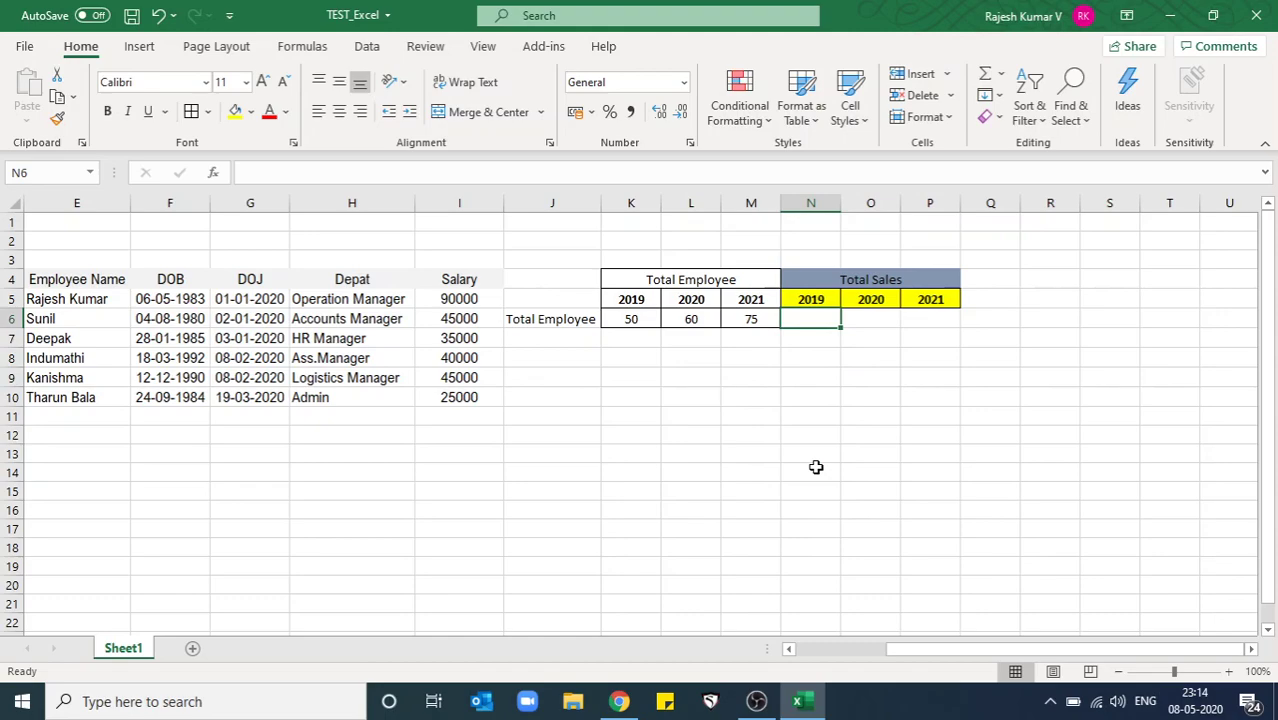
{"action": "type", "text": "1000000"}
{"action": "key", "text": "Tab"}
{"action": "type", "text": "100000"}
{"action": "key", "text": "Tab"}
{"action": "type", "text": "10000"}
{"action": "key", "text": "Tab"}
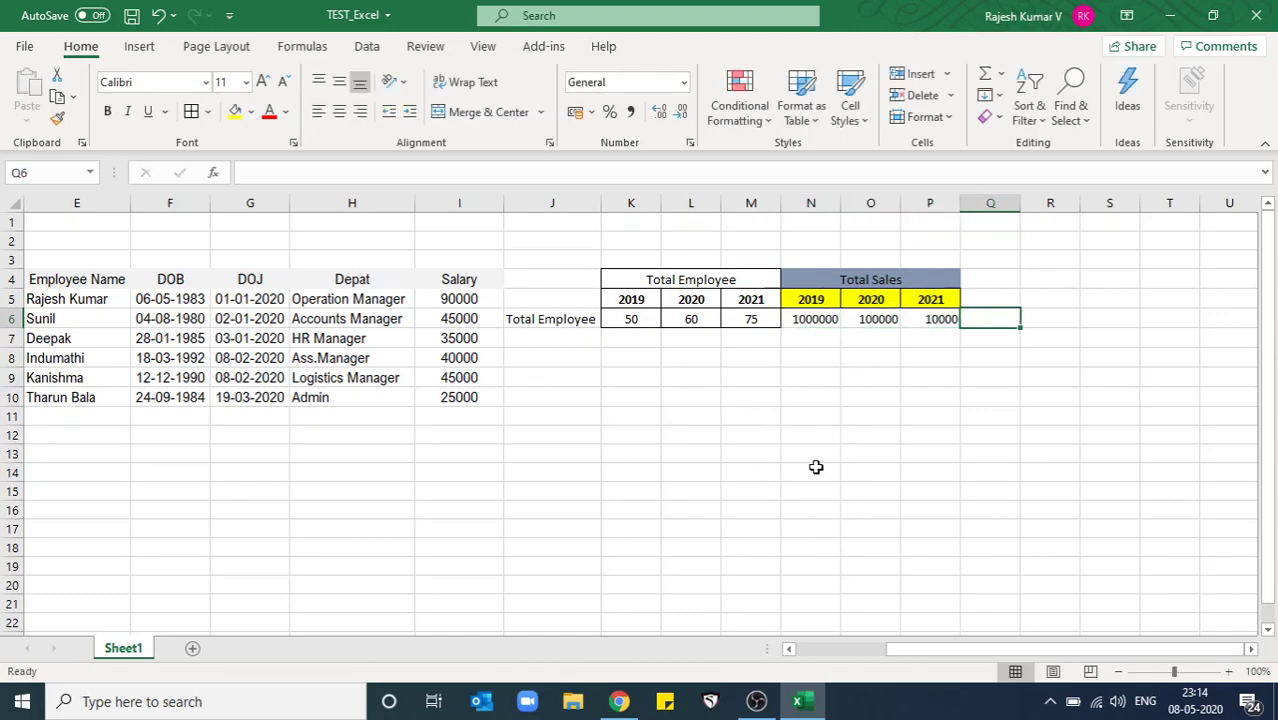
Fill the merged Total Employee heading in K4:M4 with yellow.
{"action": "key", "text": "Left"}
{"action": "key", "text": "Left"}
{"action": "key", "text": "Left"}
{"action": "key", "text": "Up"}
{"action": "key", "text": "Up"}
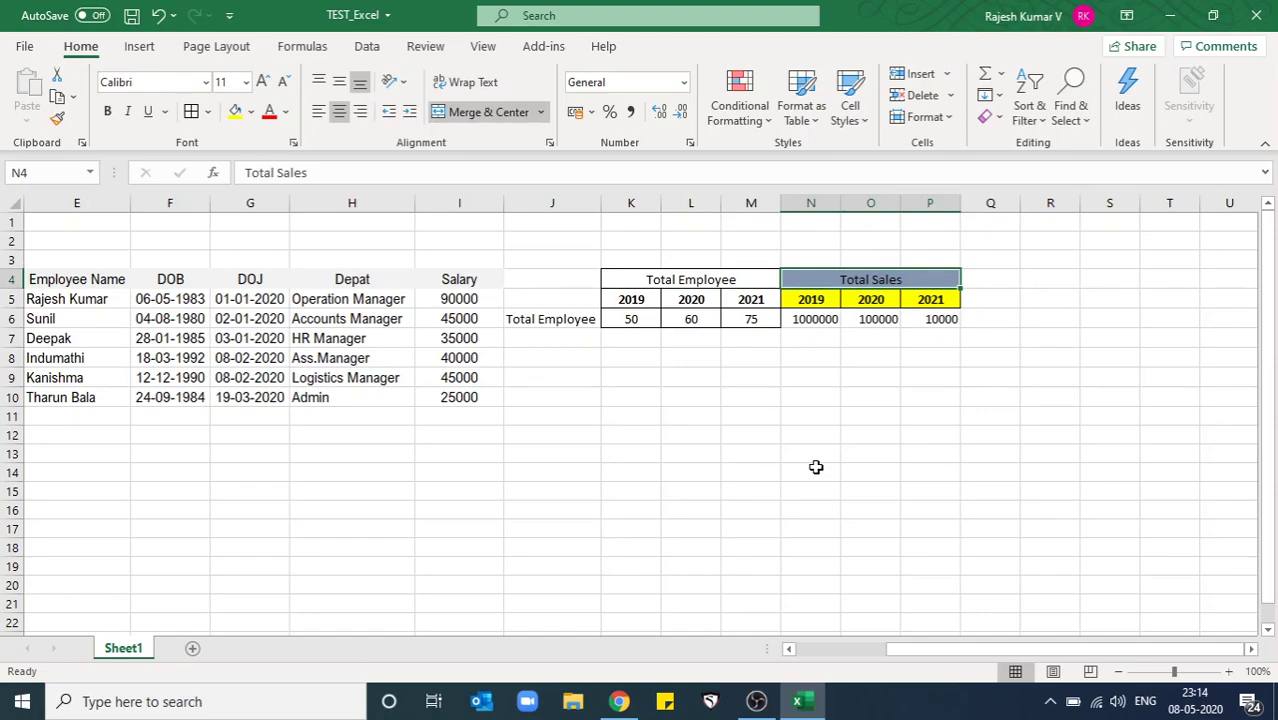
{"action": "key", "text": "Down"}
{"action": "key", "text": "Right"}
{"action": "key", "text": "Left"}
{"action": "key", "text": "Right"}
{"action": "key", "text": "Down"}
{"action": "key", "text": "Left"}
{"action": "key", "text": "Left"}
{"action": "key", "text": "Left"}
{"action": "key", "text": "Up"}
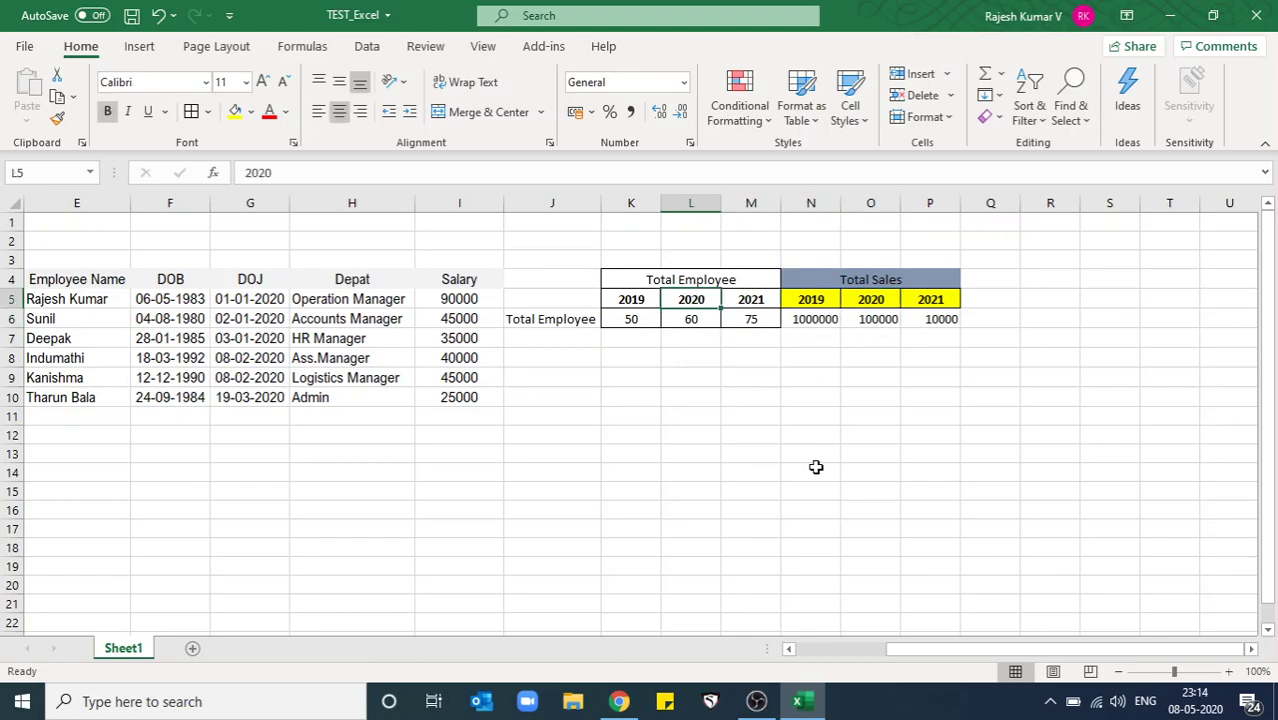
{"action": "key", "text": "Up"}
{"action": "left_click", "coordinate": [235, 113]}
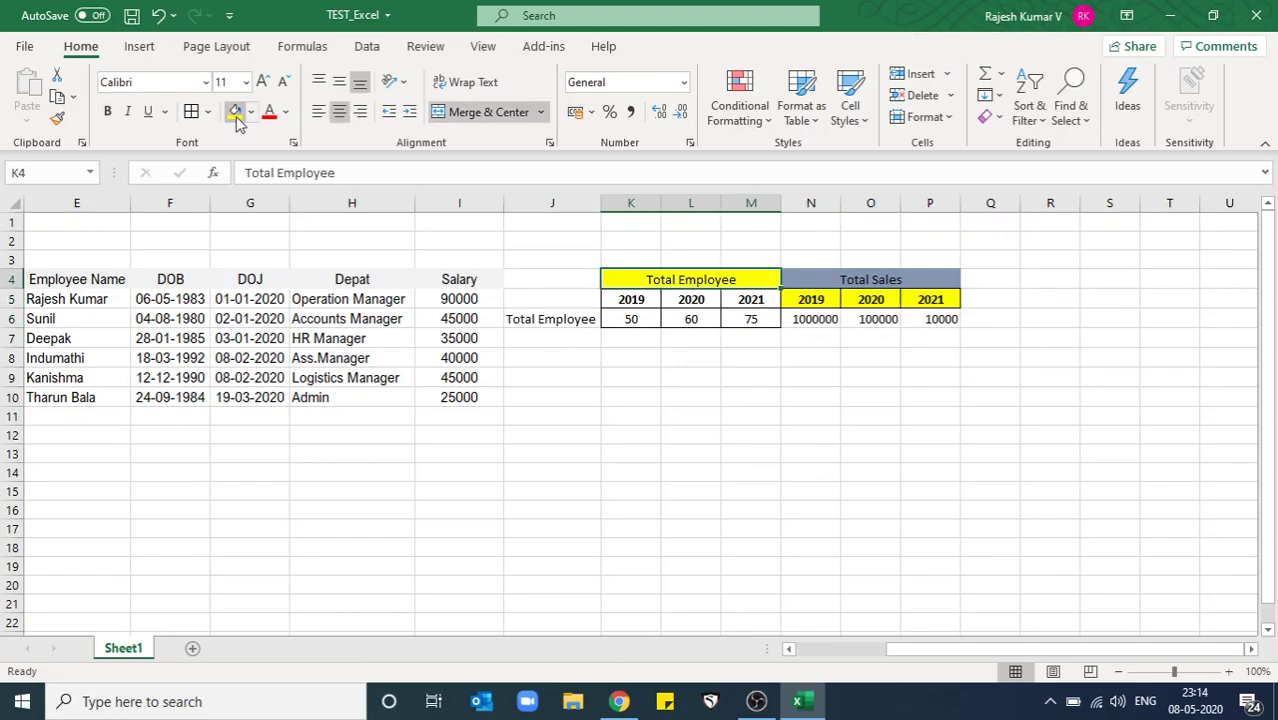
Try the Merge Across and Merge Cells options on the merged Total Employee heading.
{"action": "left_click_drag", "start_coordinate": [630, 299], "coordinate": [753, 299]}
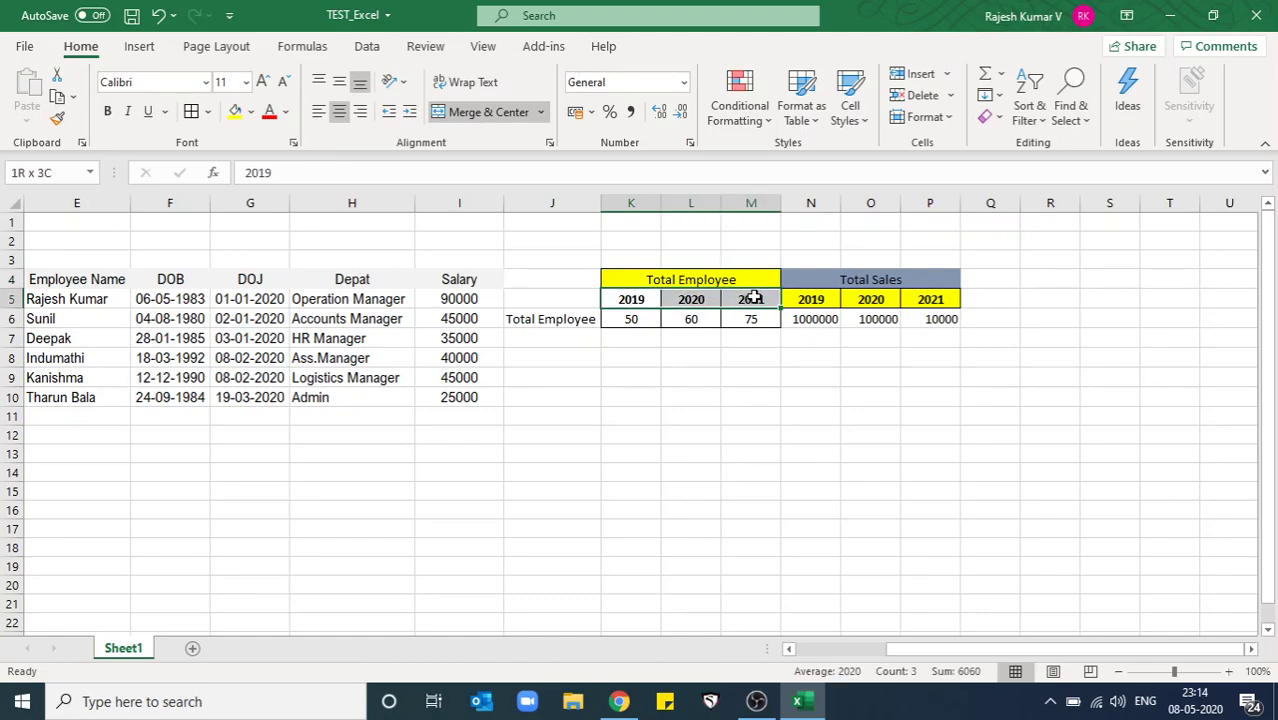
{"action": "left_click", "coordinate": [691, 319]}
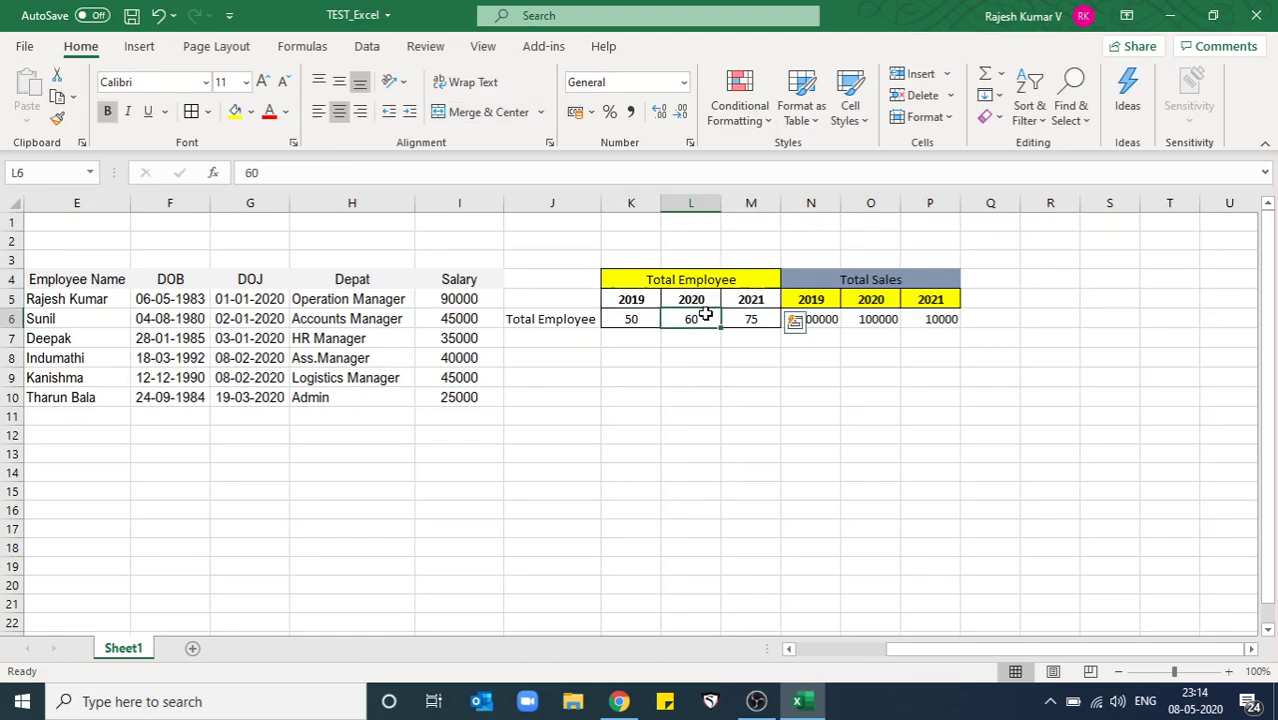
{"action": "left_click", "coordinate": [543, 113]}
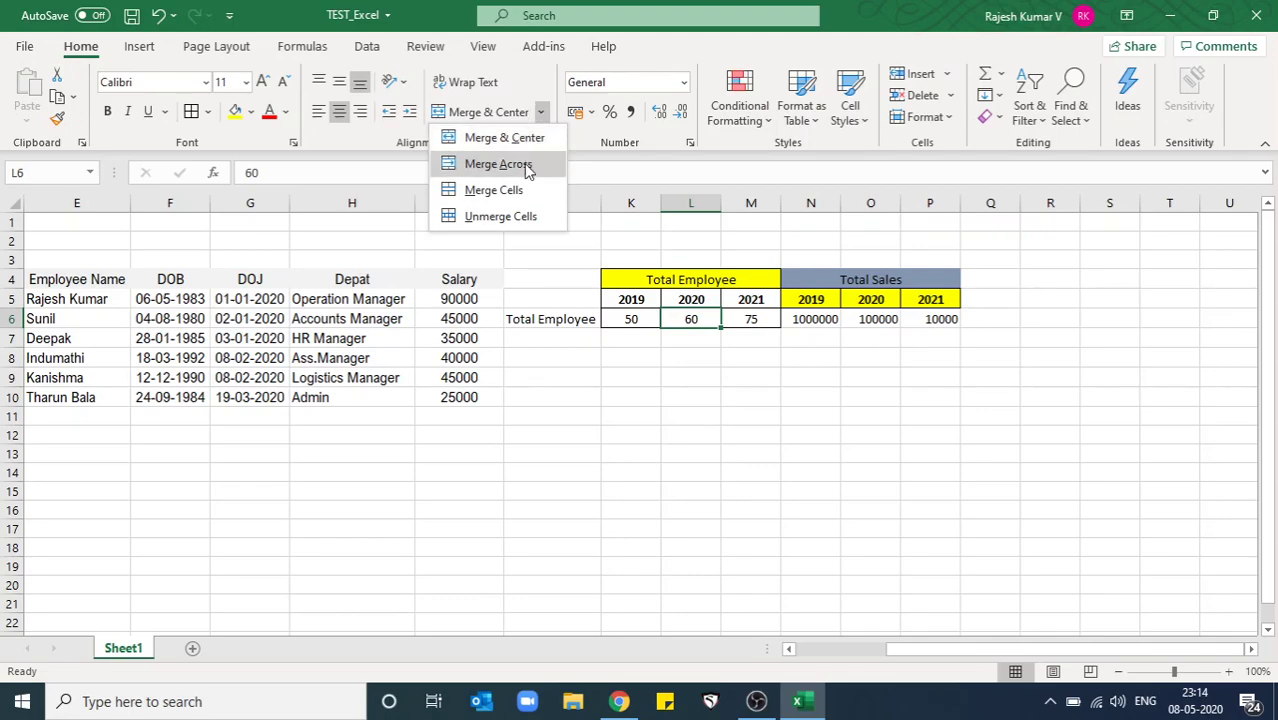
{"action": "left_click", "coordinate": [722, 279]}
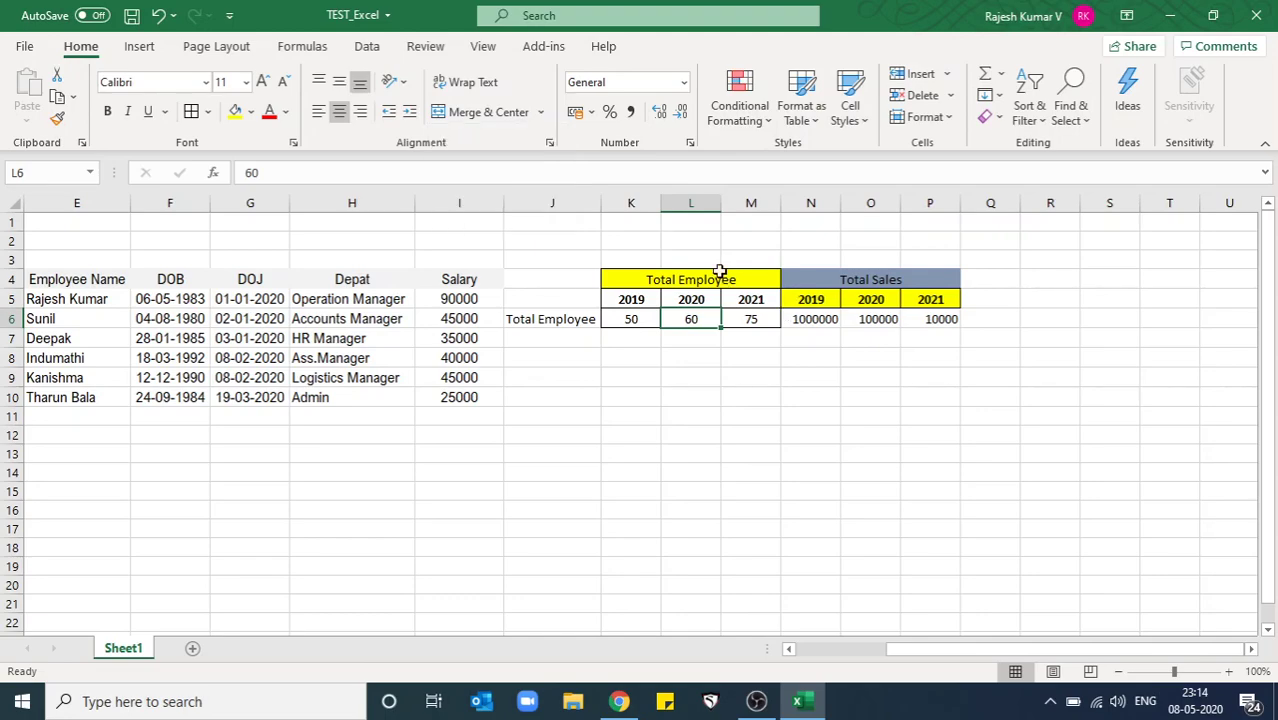
{"action": "left_click", "coordinate": [541, 116]}
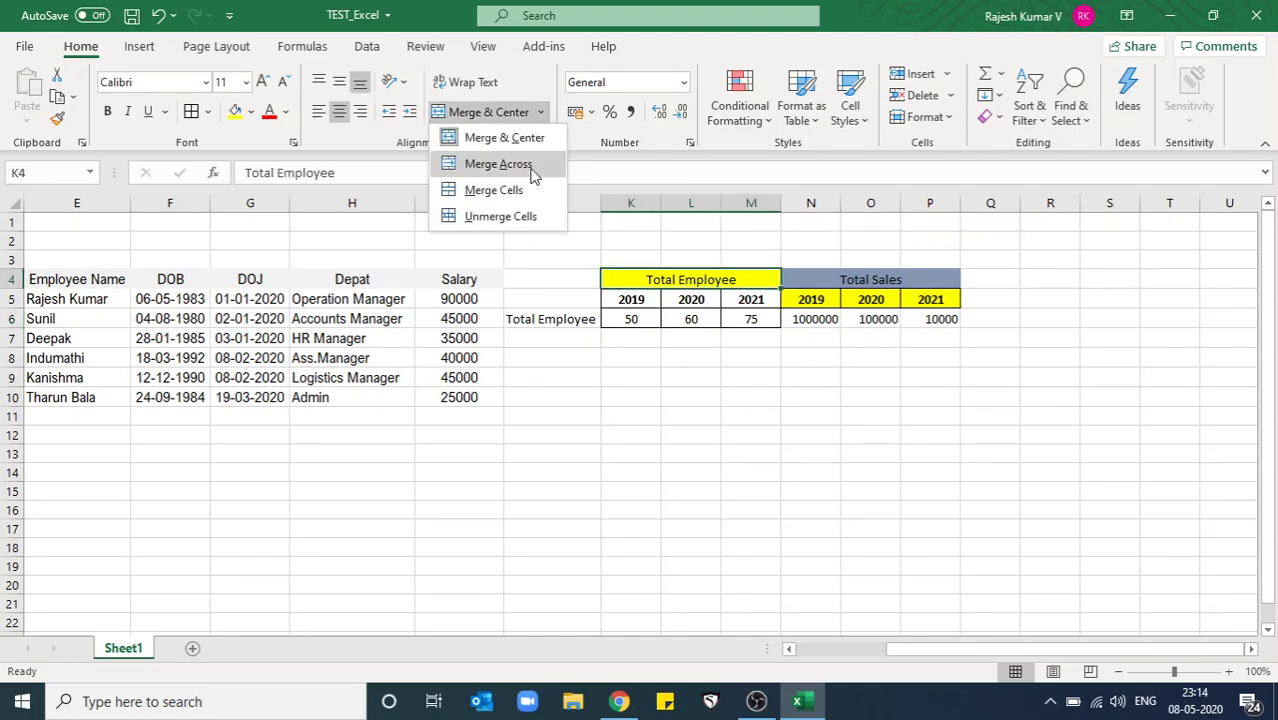
{"action": "left_click", "coordinate": [528, 168]}
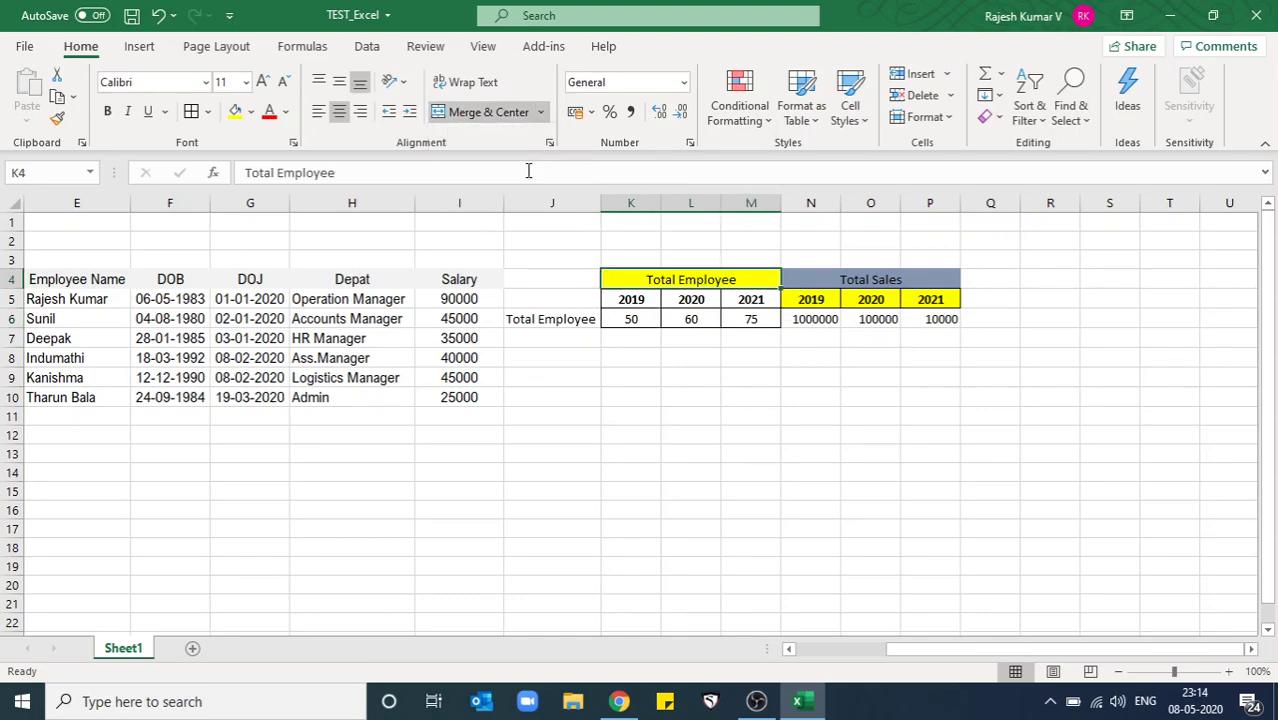
{"action": "left_click", "coordinate": [541, 112]}
{"action": "left_click", "coordinate": [521, 196]}
{"action": "left_click", "coordinate": [844, 272]}
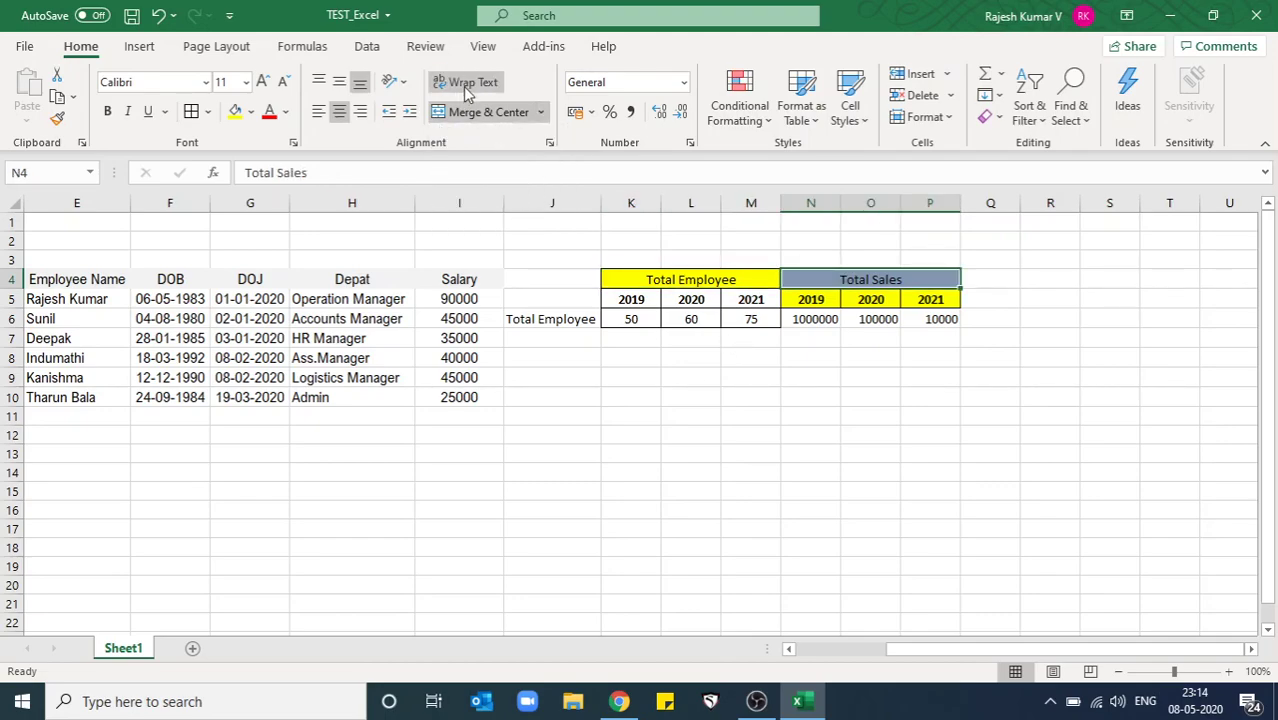
{"action": "left_click", "coordinate": [731, 412]}
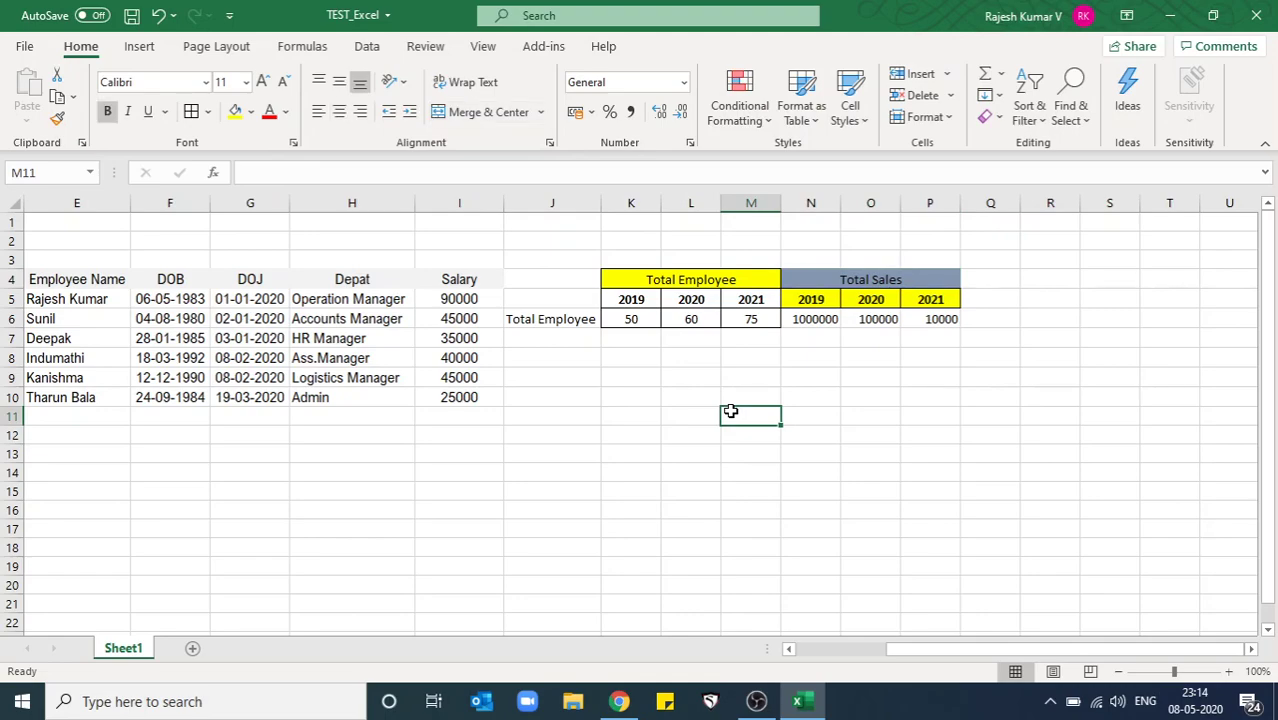
Extend the Employee Name heading in E4 to read "Employee Name In our Company Year 2009".
{"action": "left_click", "coordinate": [97, 325]}
{"action": "key", "text": "Up"}
{"action": "key", "text": "Up"}
{"action": "key", "text": "Down"}
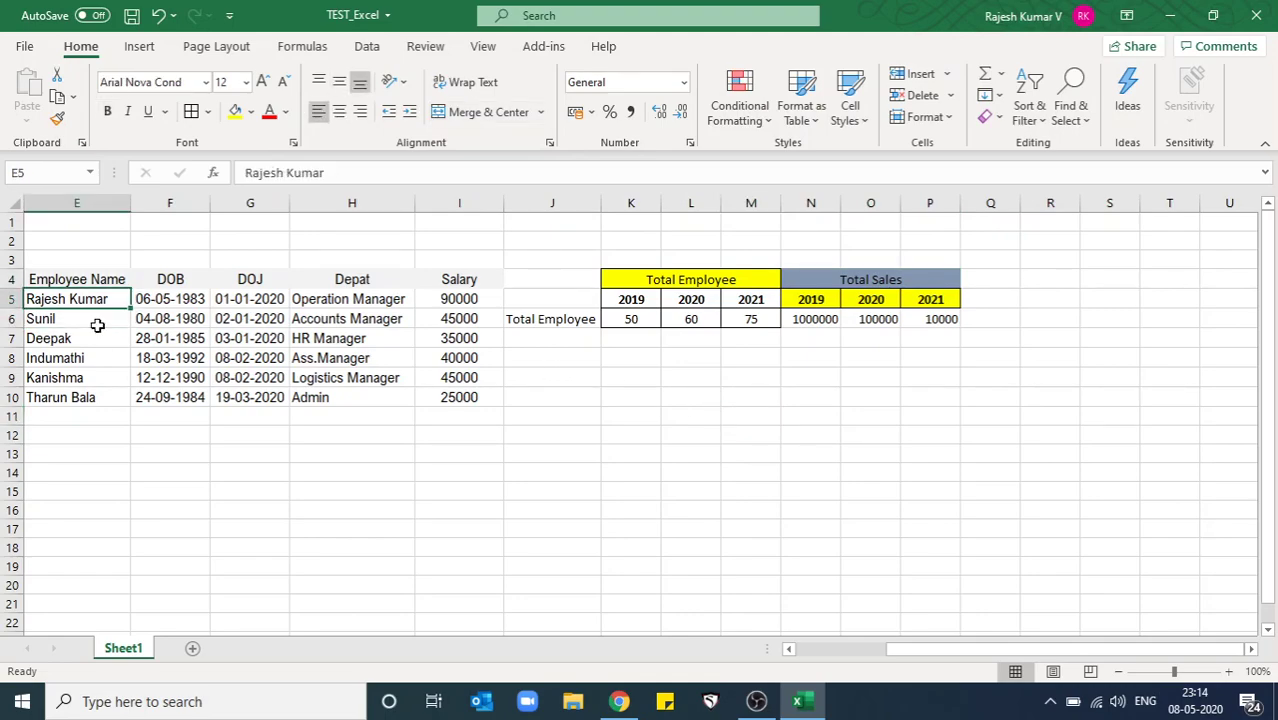
{"action": "left_click", "coordinate": [790, 648]}
{"action": "left_click", "coordinate": [352, 378]}
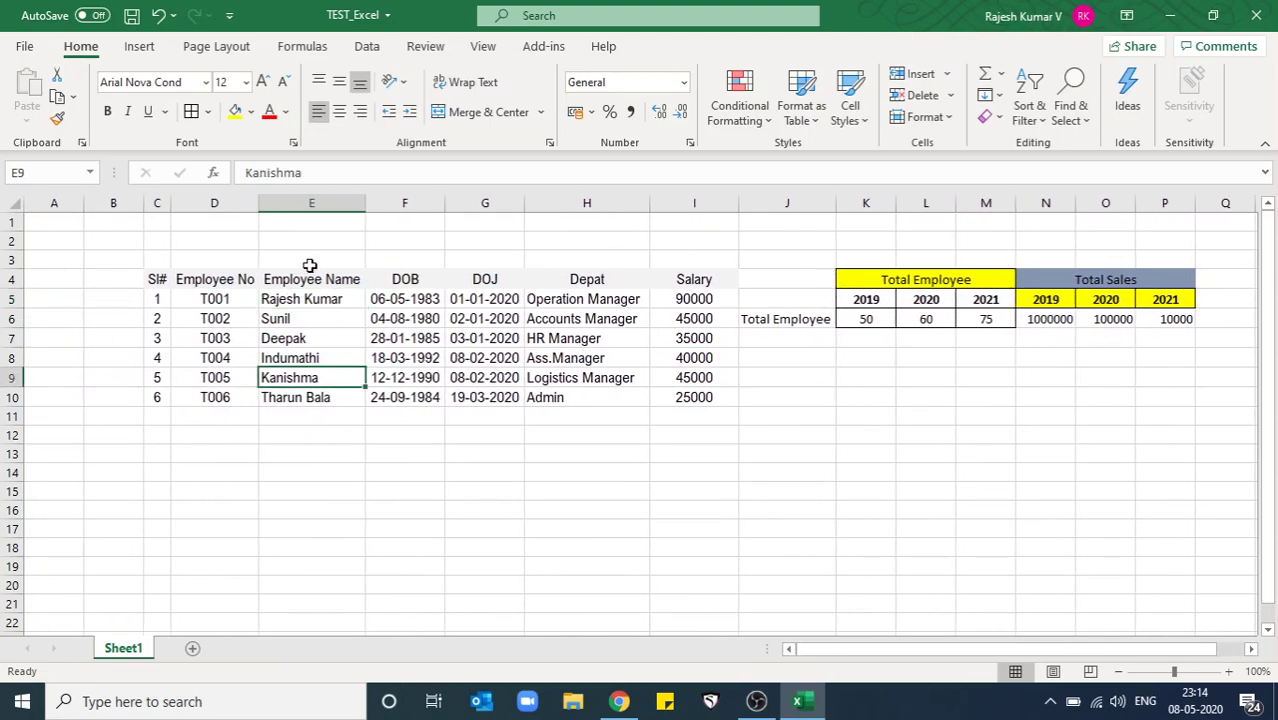
{"action": "left_click", "coordinate": [306, 279]}
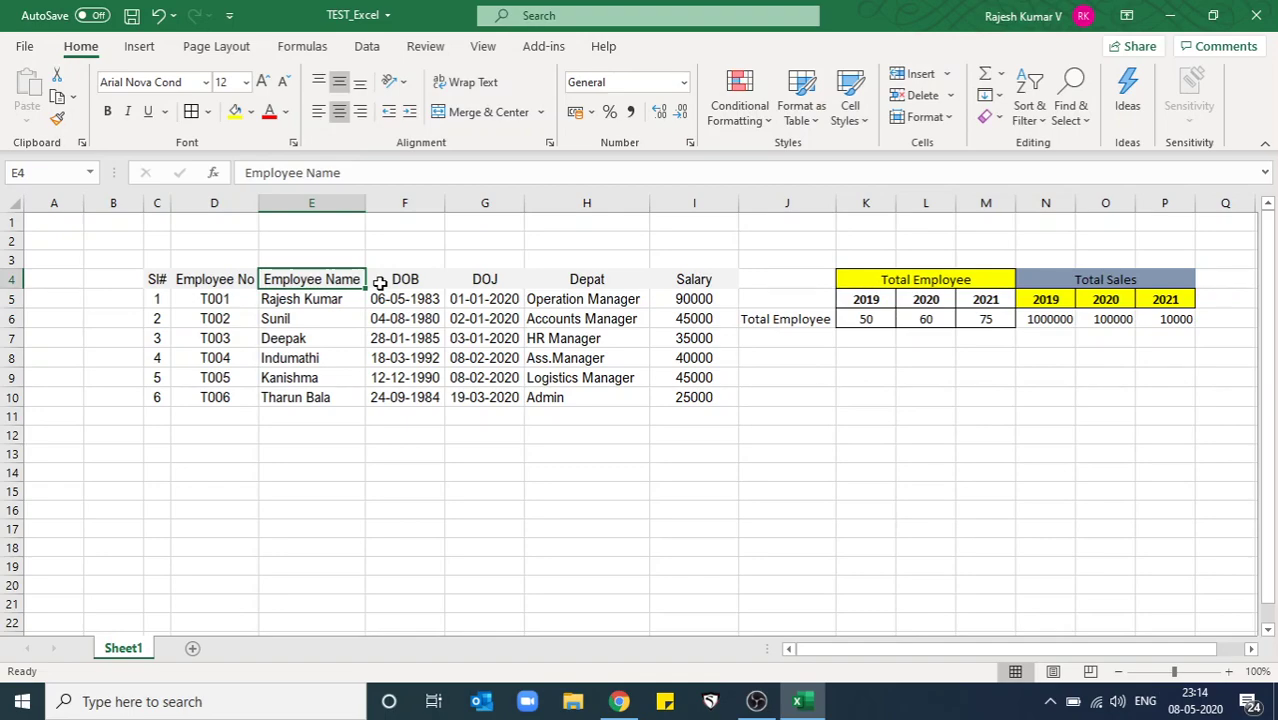
{"action": "double_click", "coordinate": [352, 280]}
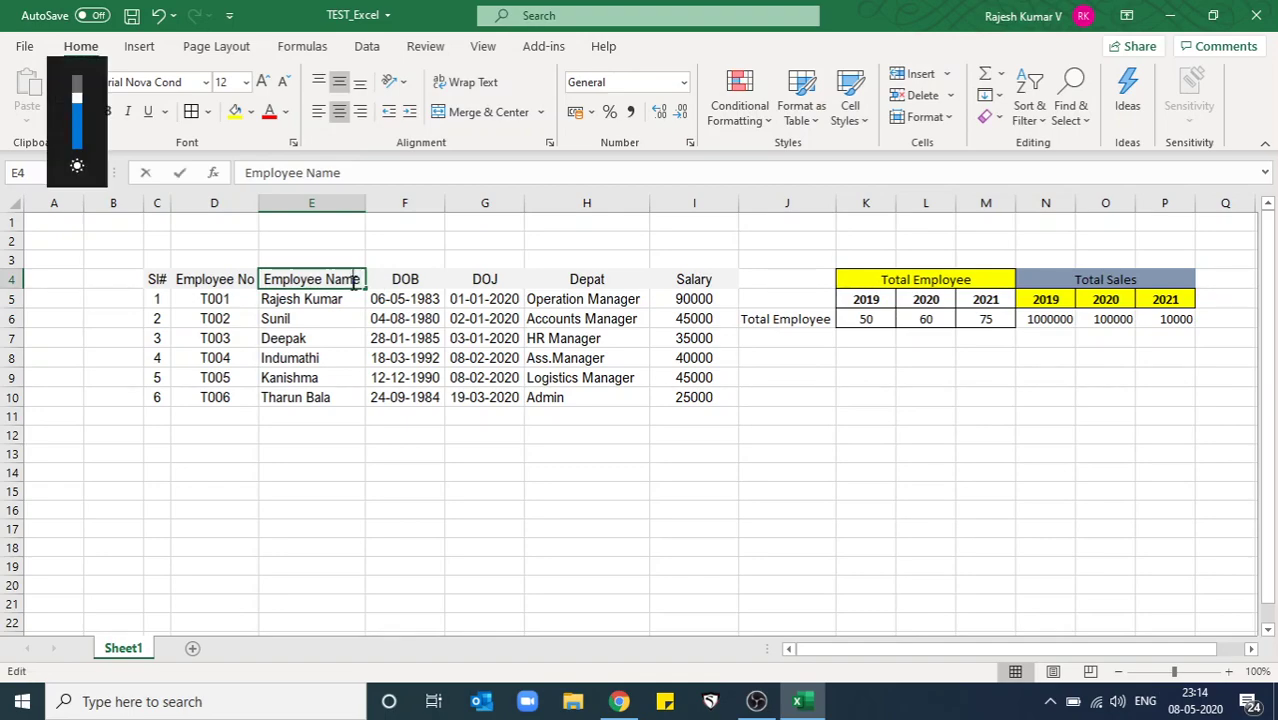
{"action": "type", "text": "In"}
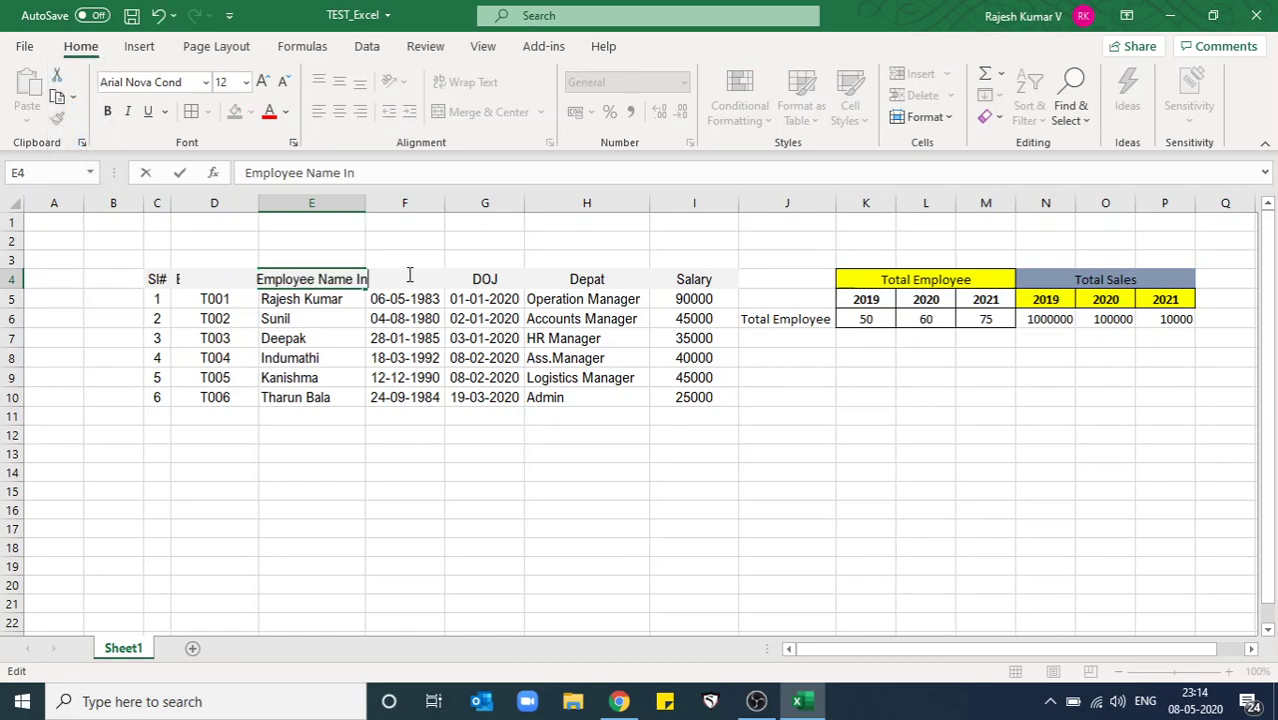
{"action": "type", "text": " our Company"}
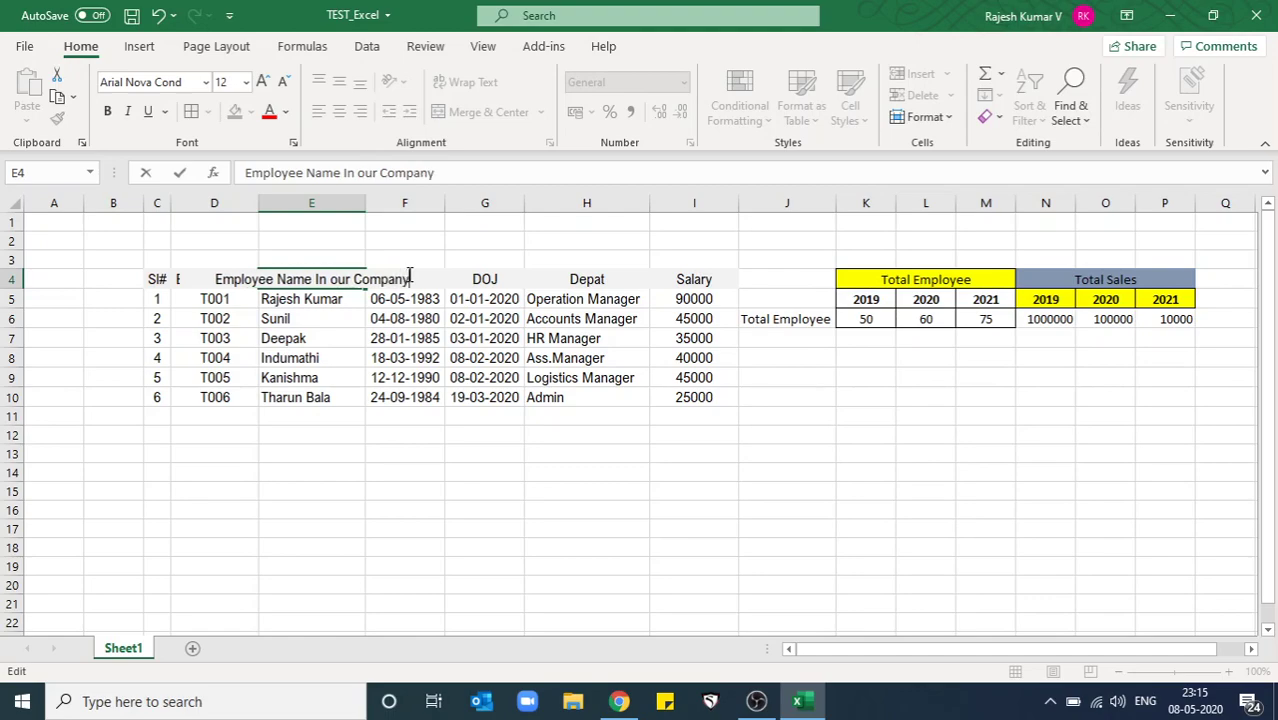
{"action": "type", "text": " Year 200"}
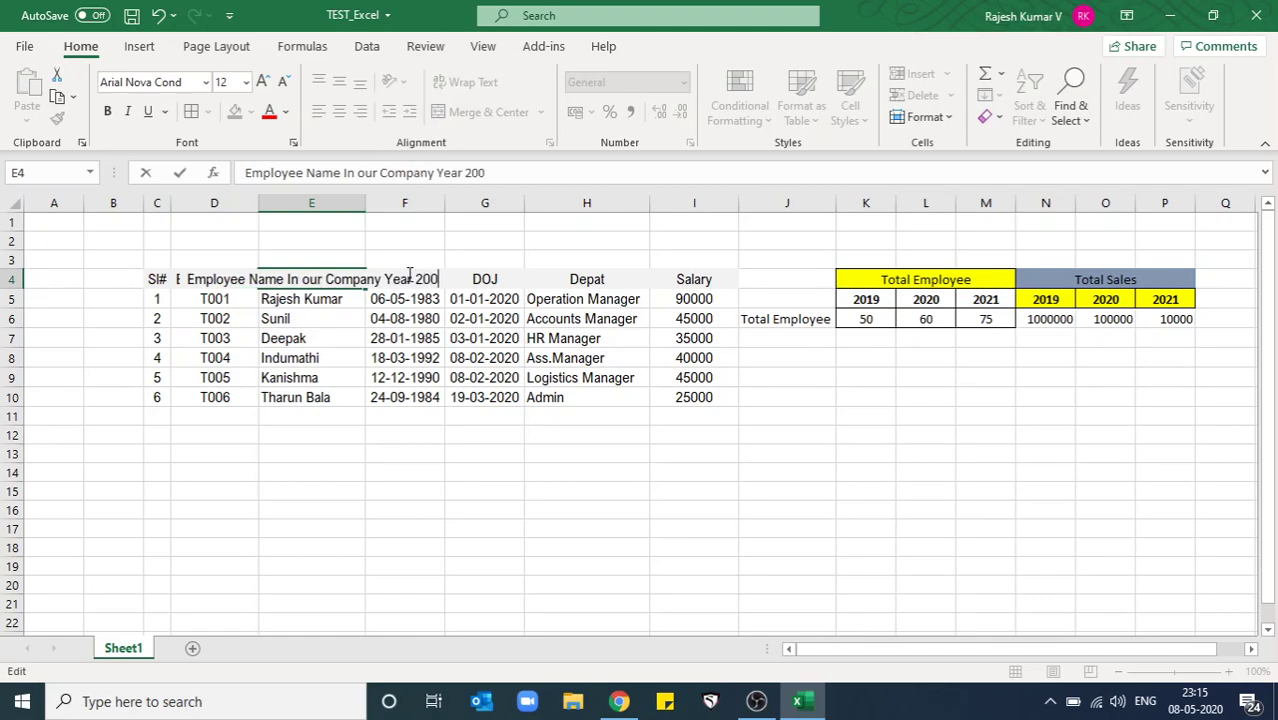
{"action": "type", "text": "9"}
{"action": "left_click", "coordinate": [408, 273]}
Wrap the text of the long heading in E4 and align it to the top left of the cell.
{"action": "key", "text": "Left"}
{"action": "left_click", "coordinate": [318, 112]}
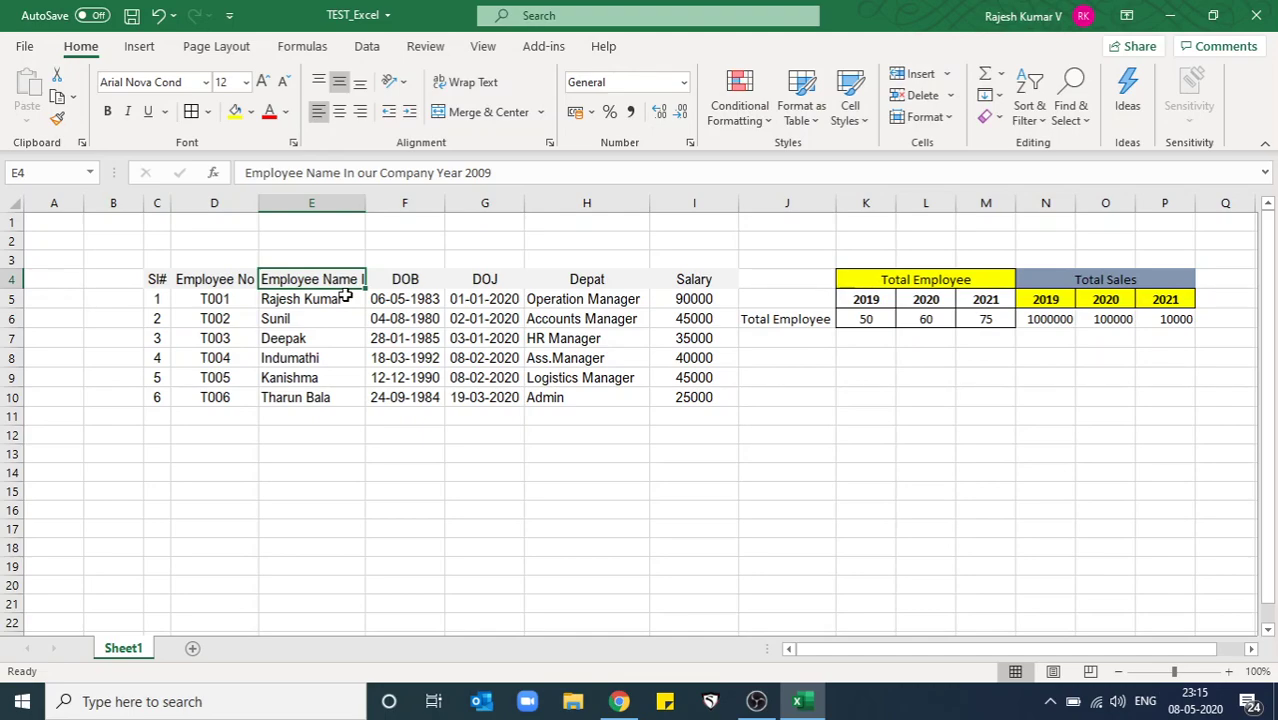
{"action": "left_click", "coordinate": [465, 82]}
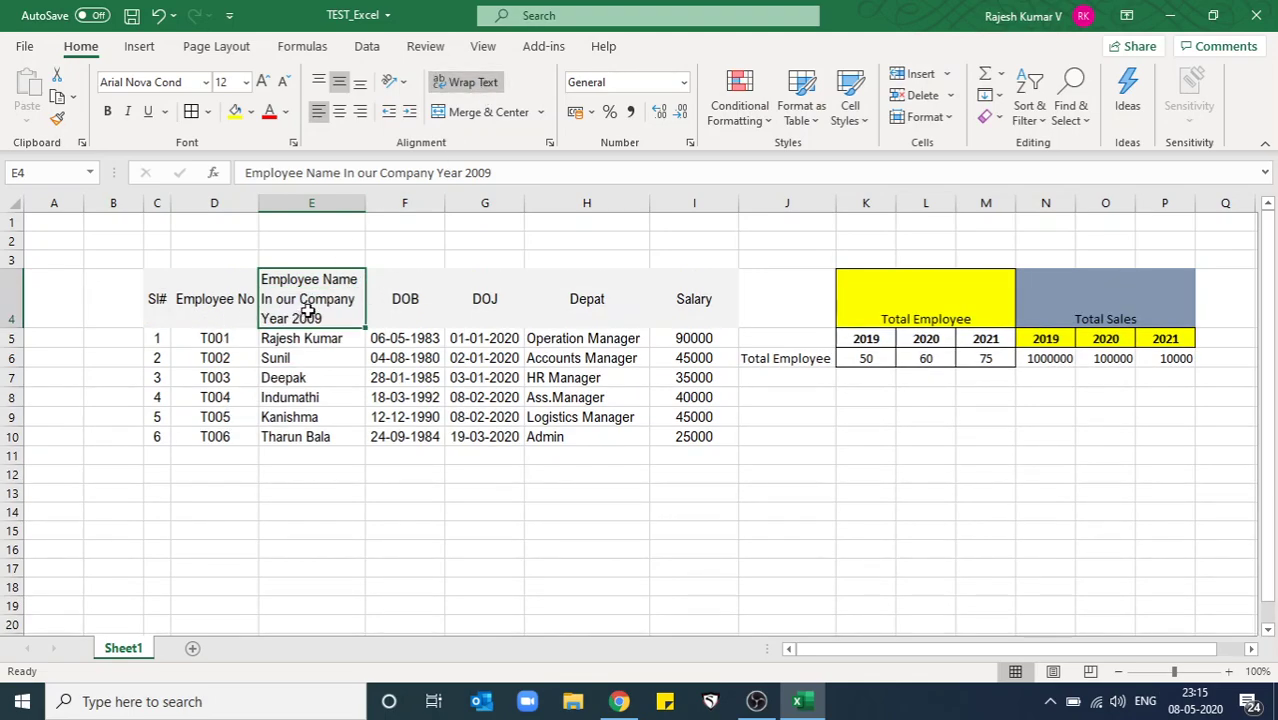
{"action": "left_click", "coordinate": [340, 112]}
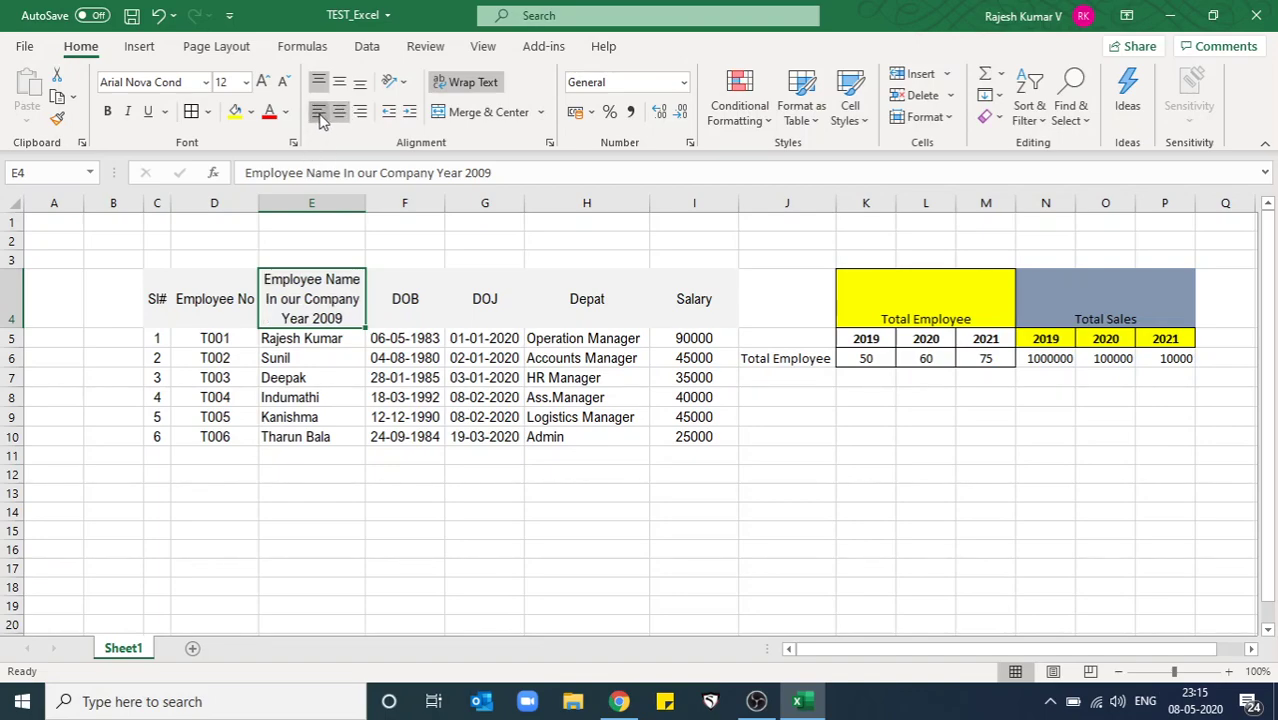
{"action": "left_click", "coordinate": [318, 112]}
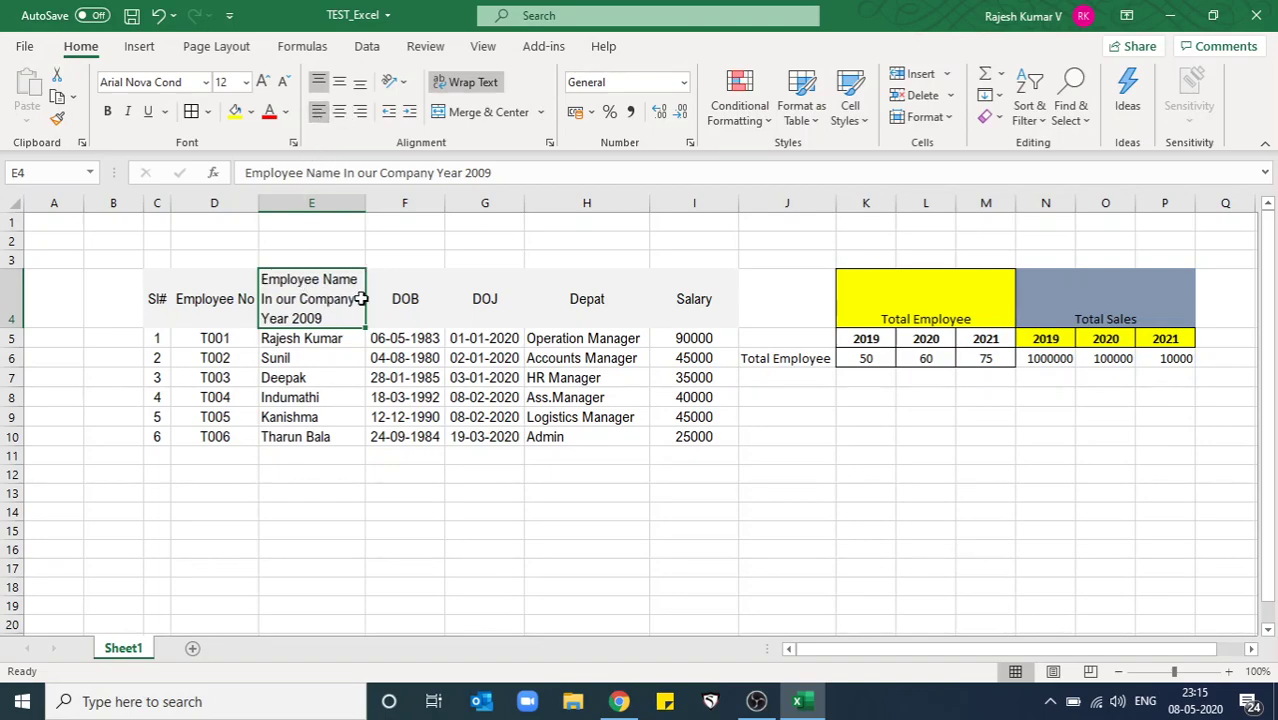